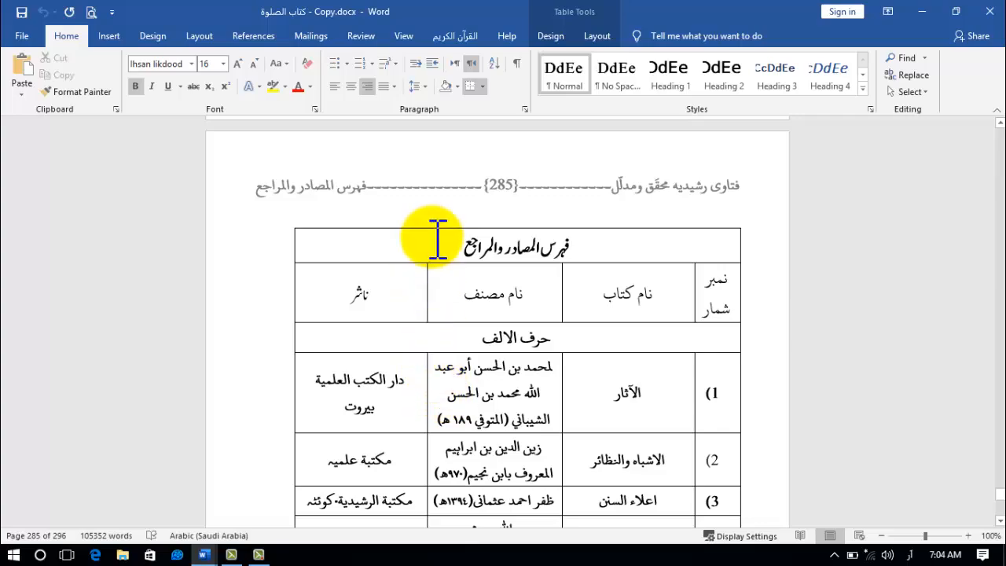
# - Examine the title row, column headings and first entries of the sources index table on page 285
pyautogui.scroll(-1, 492, 280)
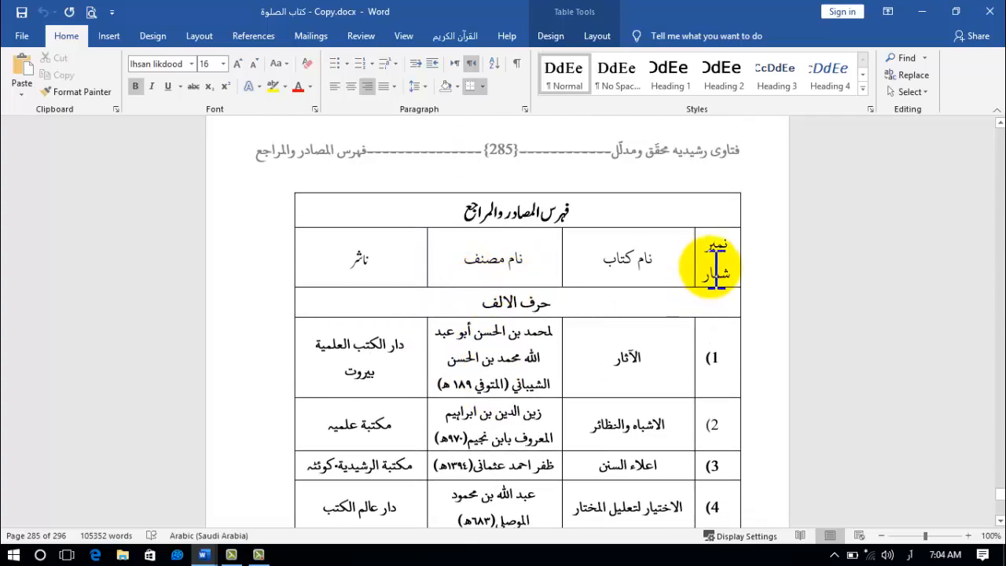
pyautogui.click(717, 250)
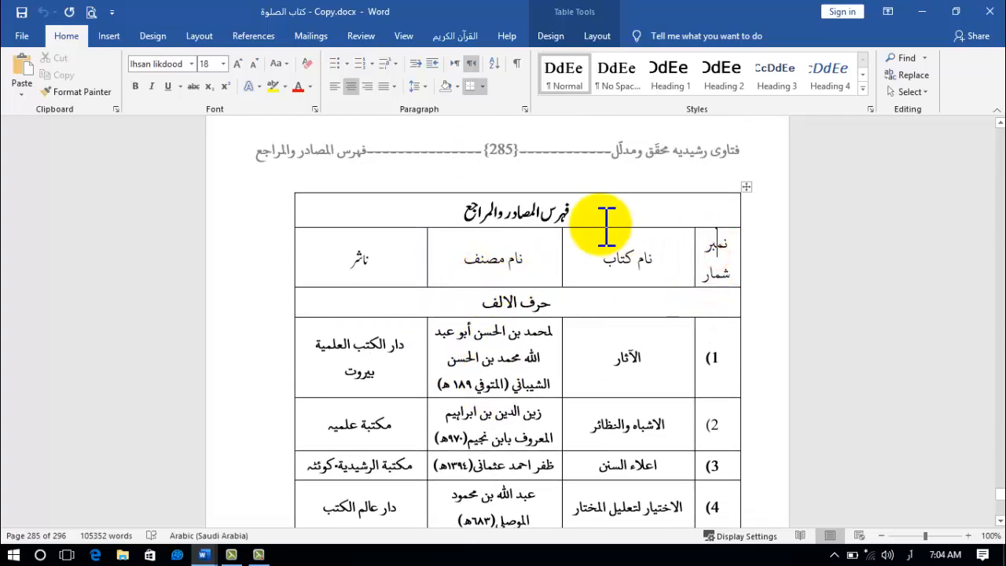
pyautogui.click(521, 209)
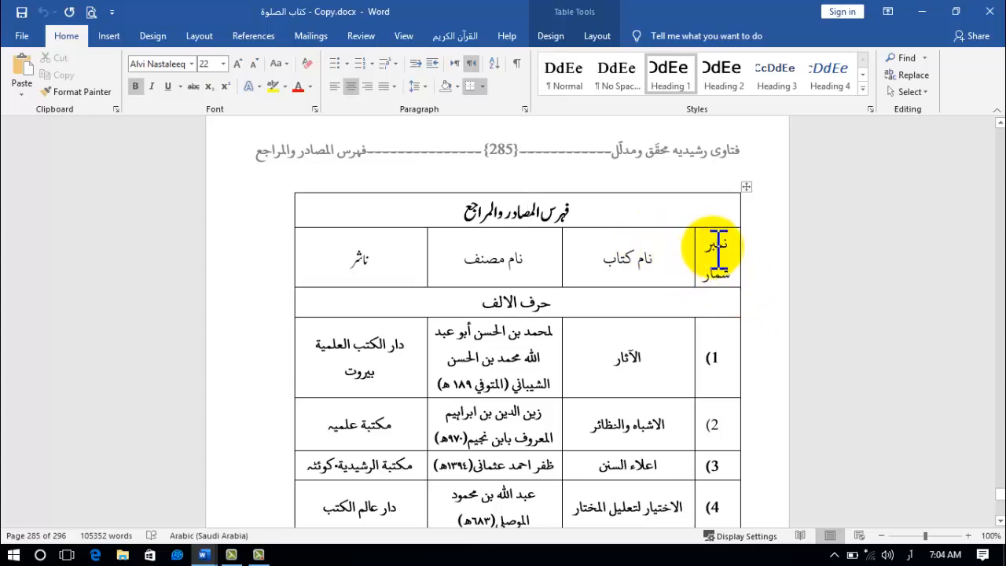
pyautogui.click(715, 248)
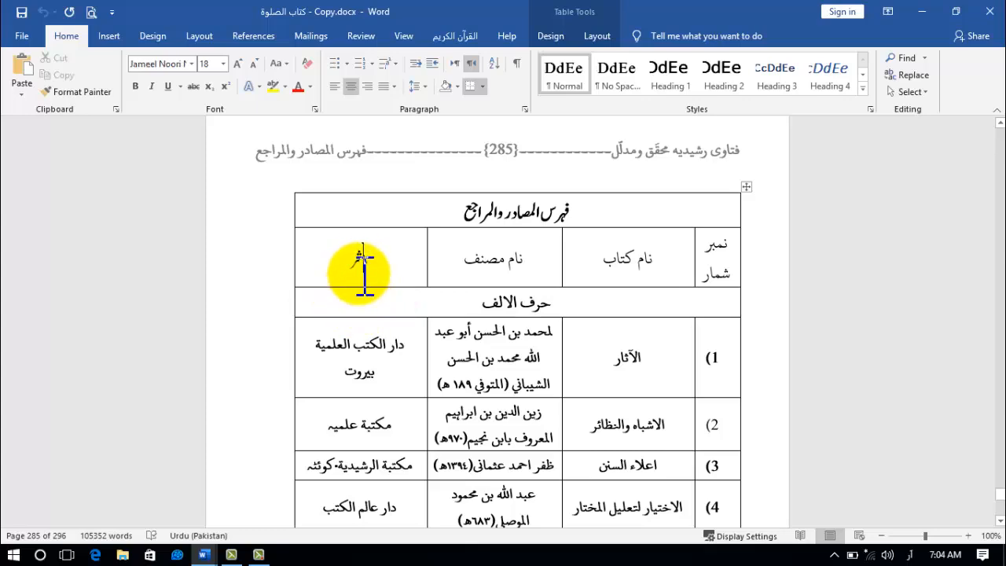
pyautogui.scroll(-1, 364, 274)
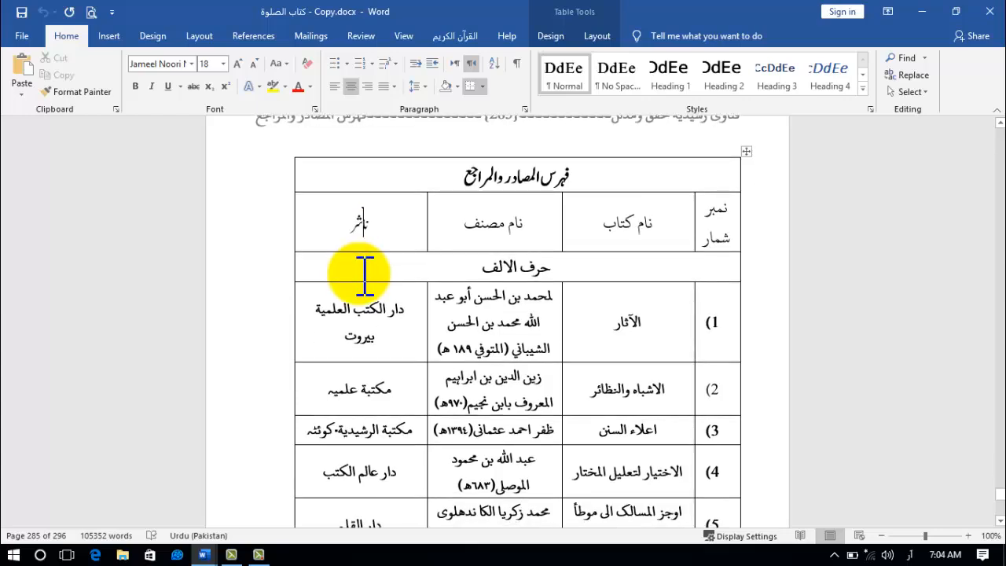
pyautogui.scroll(-1, 364, 274)
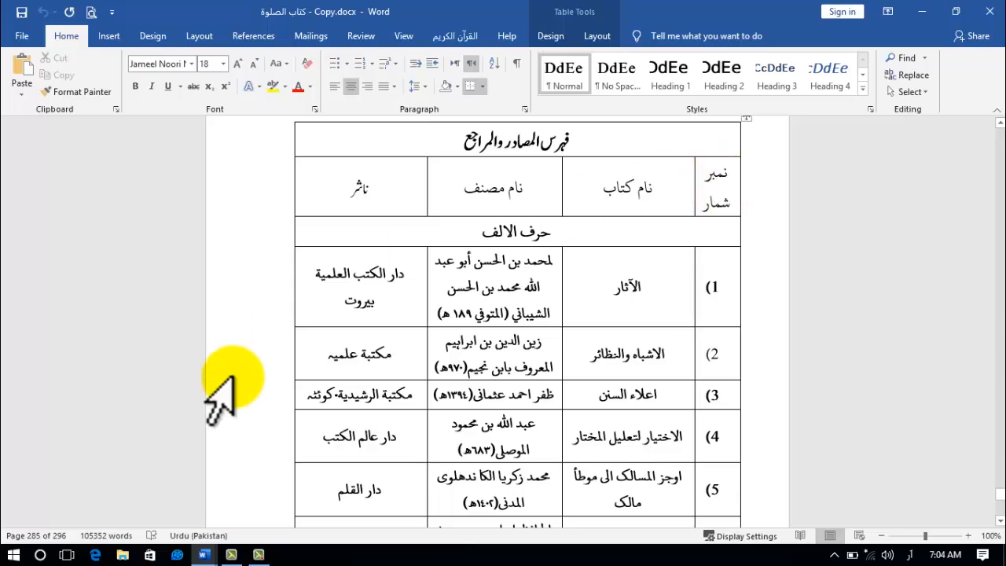
# - Switch to ايمانيات.docx and insert a page break below the last table to start a new page
pyautogui.moveTo(203, 555)
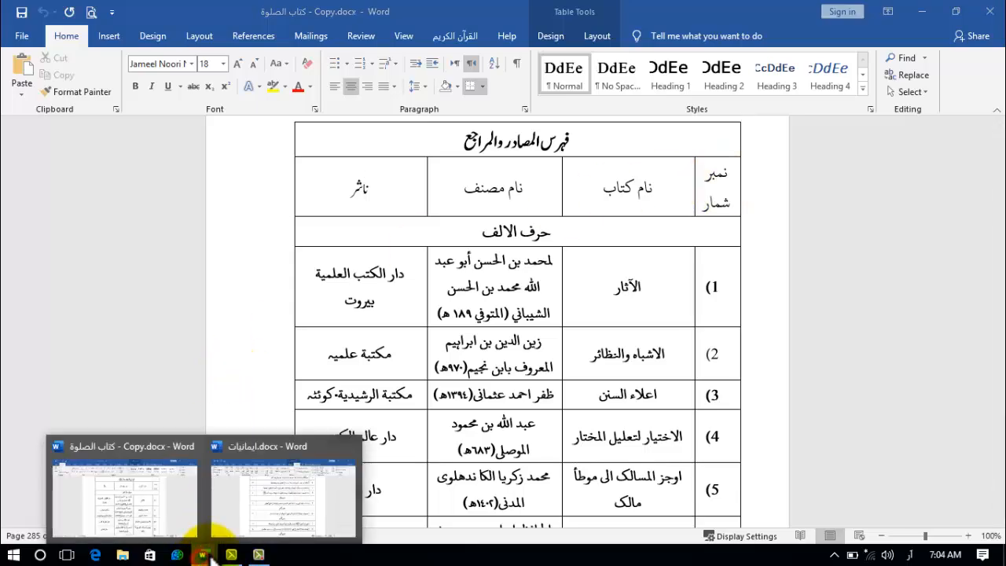
pyautogui.click(283, 510)
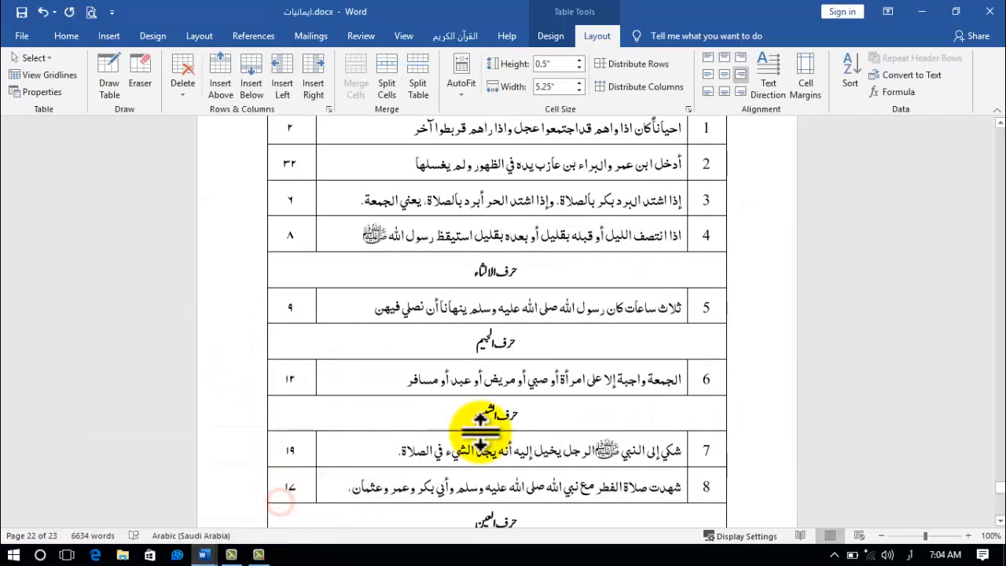
pyautogui.scroll(-8, 602, 346)
pyautogui.scroll(-4, 602, 353)
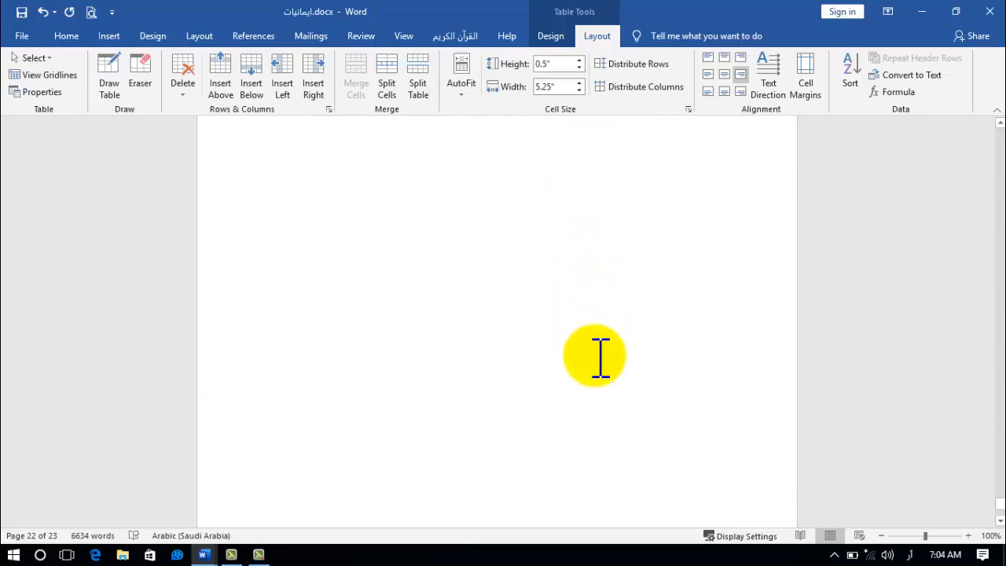
pyautogui.scroll(2, 613, 355)
pyautogui.click(713, 313)
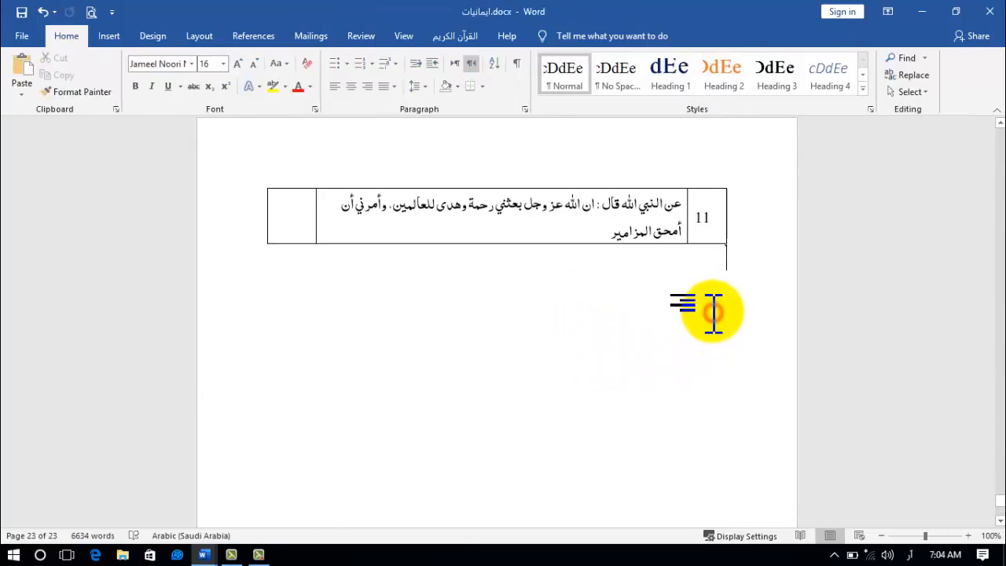
pyautogui.hotkey('ctrl', 'Return')
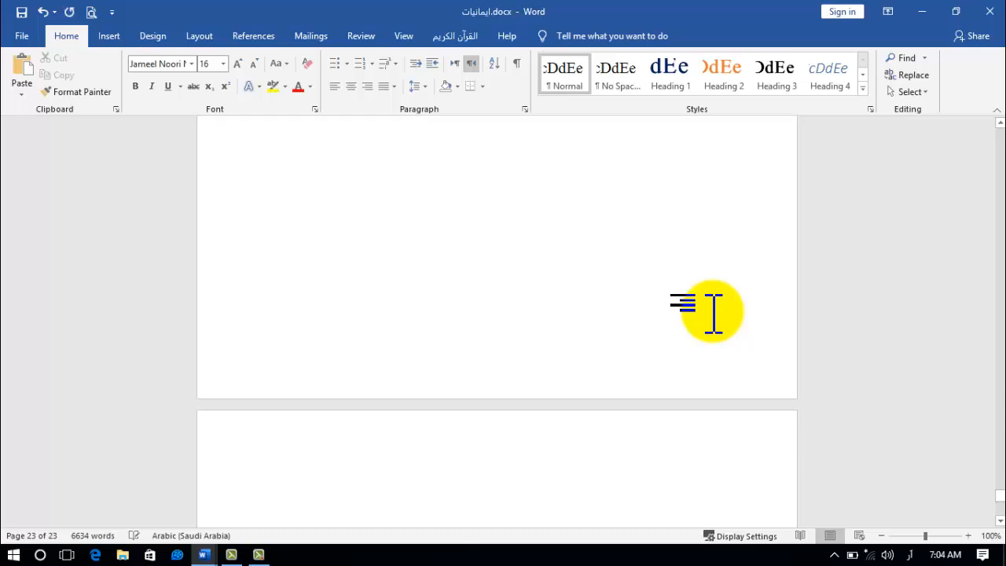
pyautogui.scroll(-3, 711, 318)
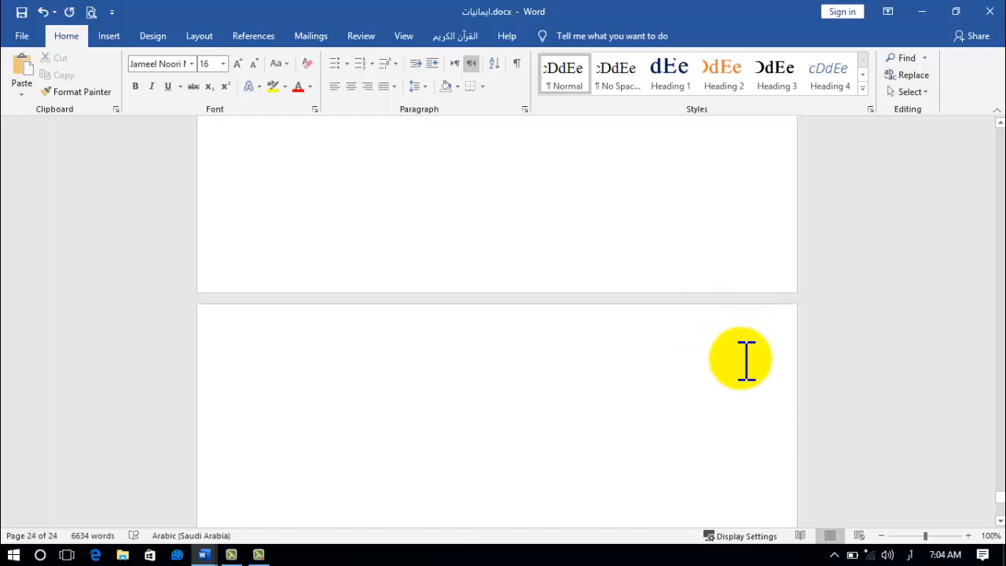
pyautogui.click(259, 554)
pyautogui.click(935, 491)
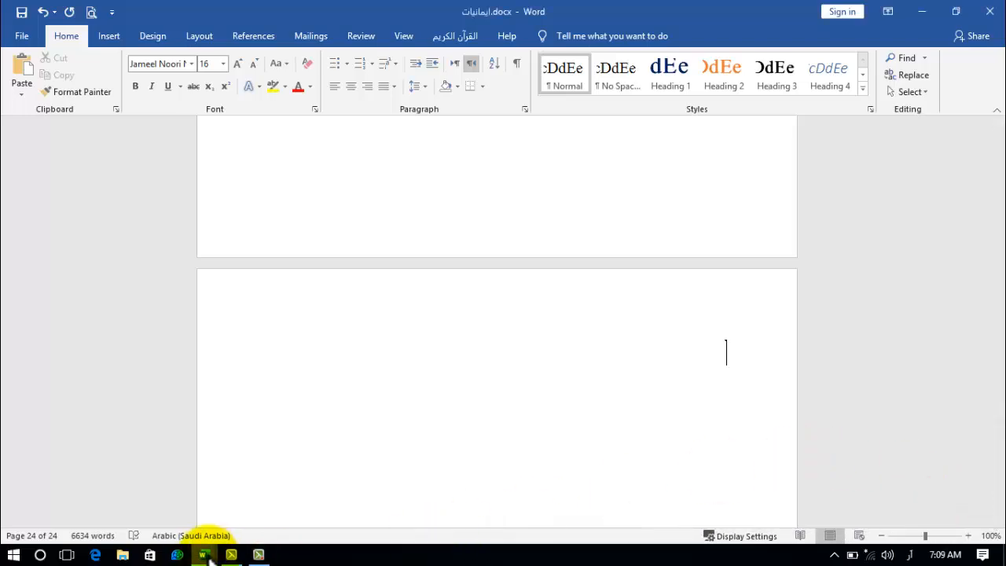
# - Switch to كتاب الصلوة - Copy.docx and review how the sources table arranges book name, author and publisher under the letter heading
pyautogui.moveTo(206, 555)
pyautogui.click(201, 503)
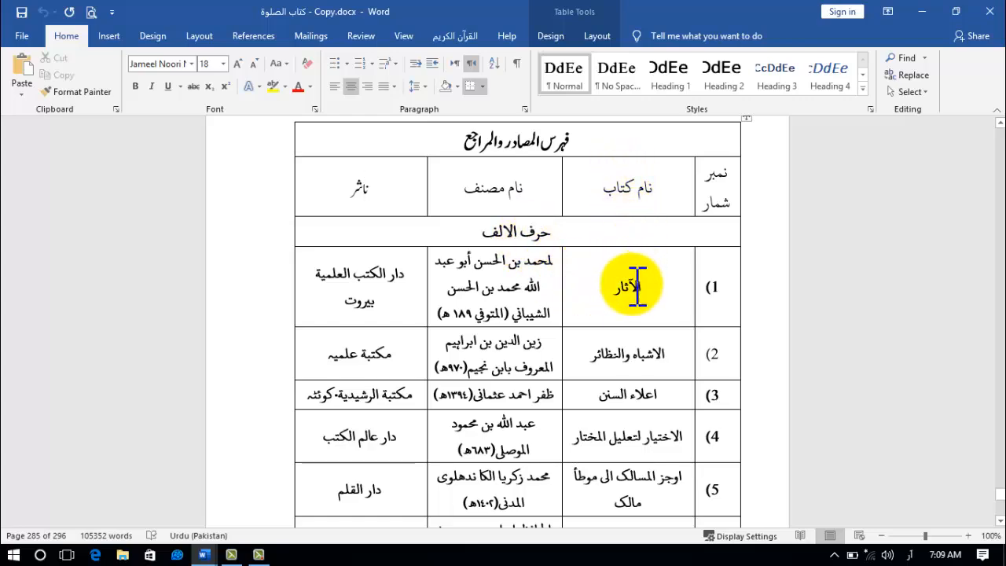
pyautogui.scroll(-1, 639, 287)
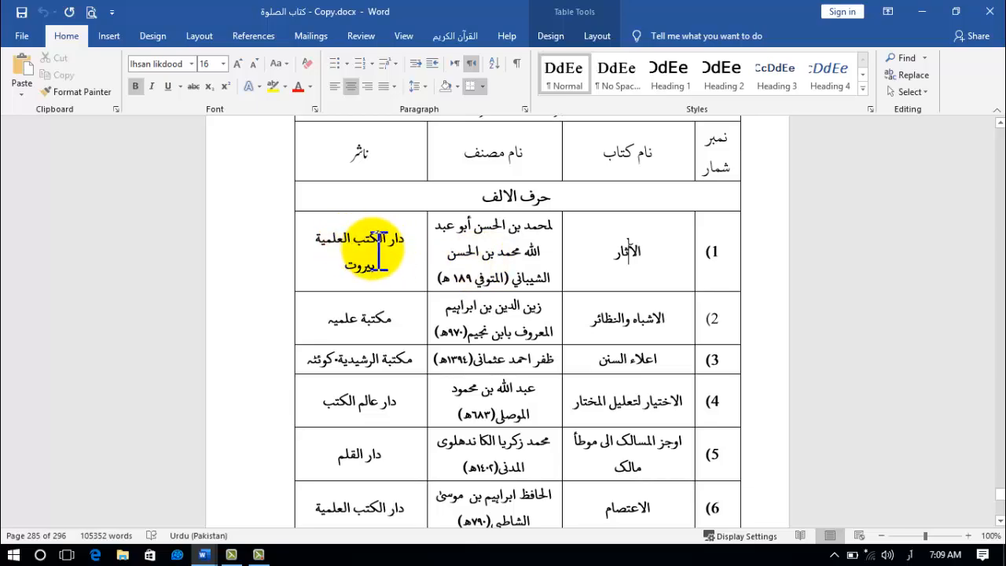
pyautogui.scroll(1, 373, 249)
pyautogui.scroll(-1, 373, 249)
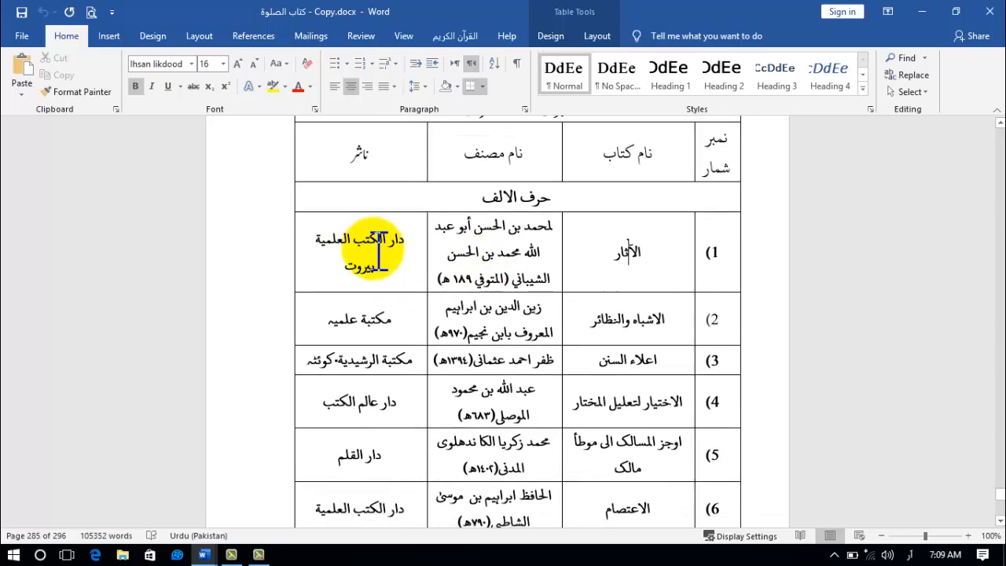
pyautogui.scroll(-1, 379, 251)
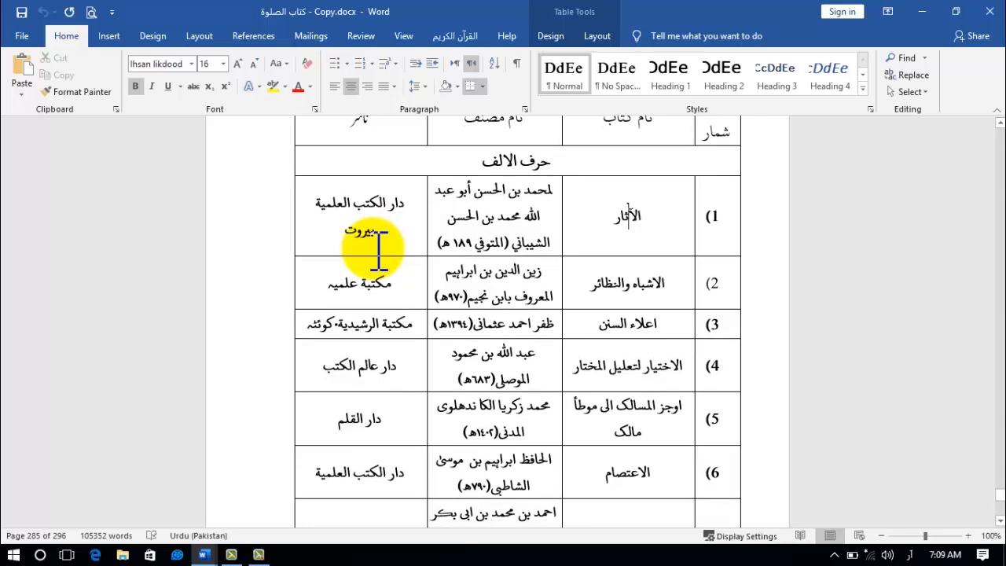
pyautogui.scroll(1, 379, 252)
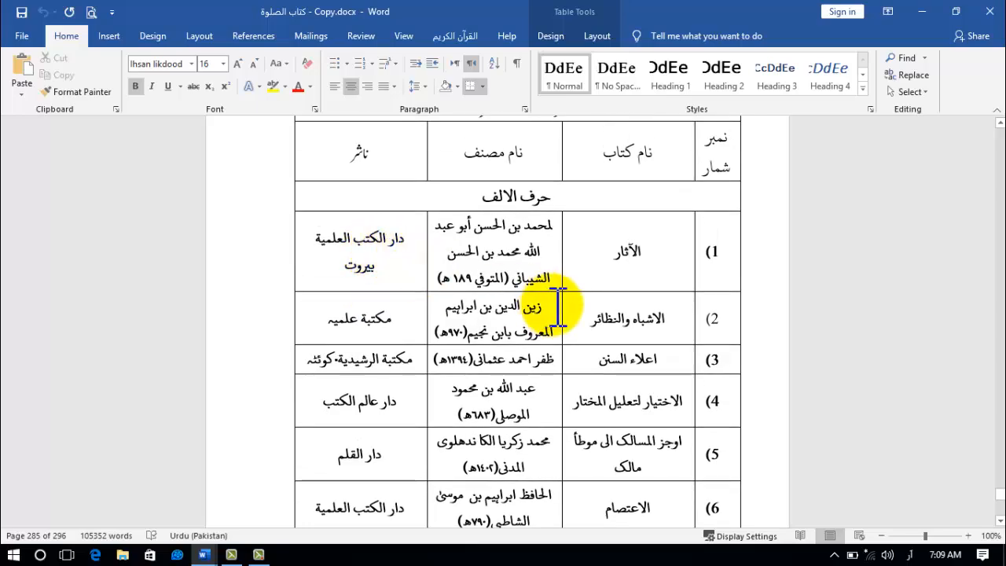
pyautogui.scroll(1, 591, 304)
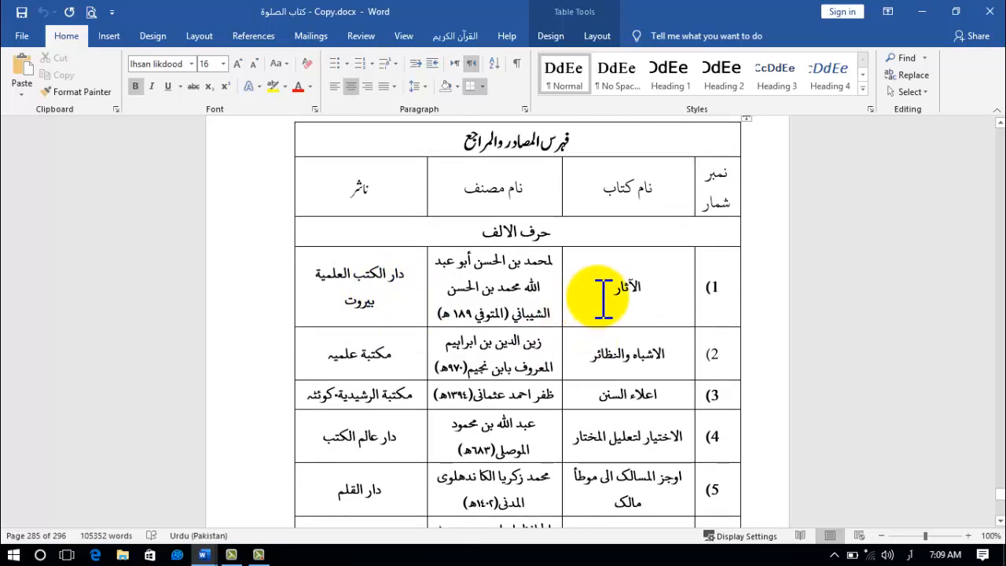
pyautogui.scroll(1, 603, 298)
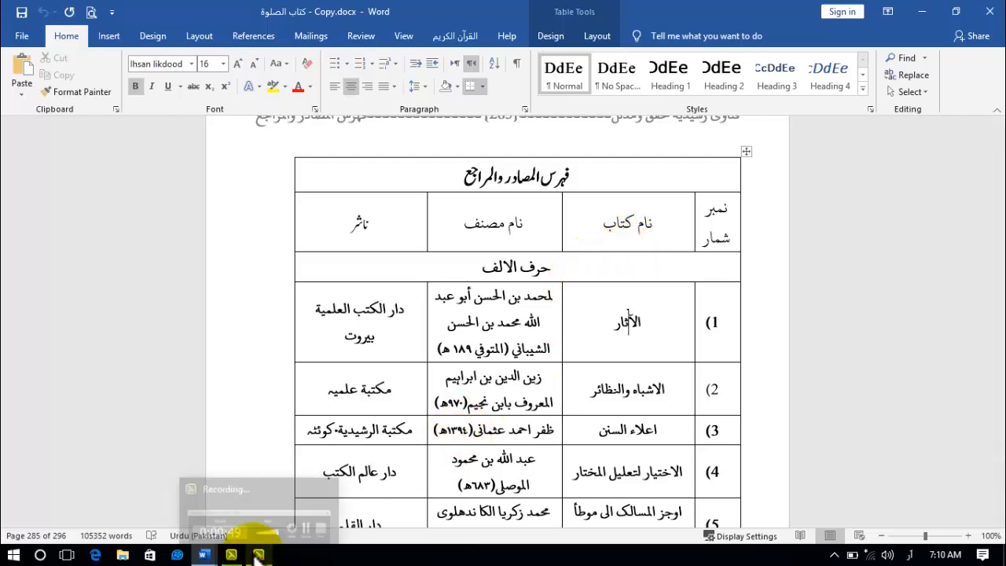
# - Insert a table of 4 columns and 3 rows on the new page of ايمانيات.docx and merge its top row into one cell
pyautogui.moveTo(203, 555)
pyautogui.click(269, 511)
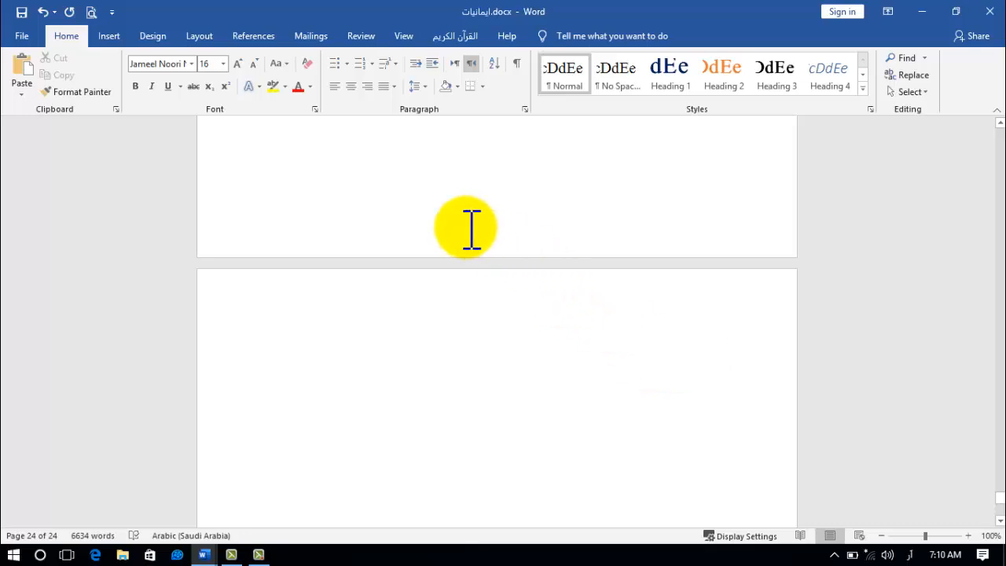
pyautogui.click(109, 36)
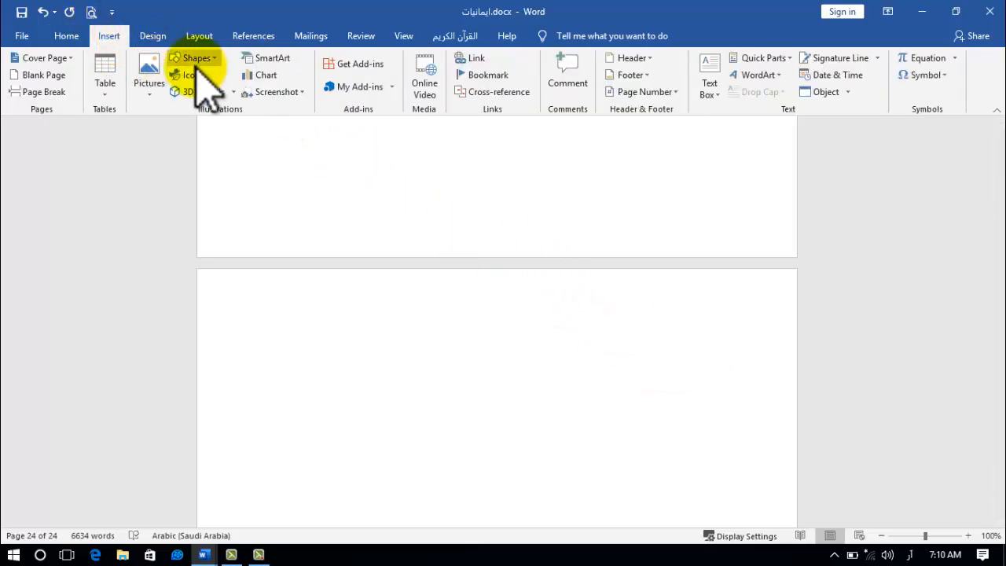
pyautogui.click(106, 91)
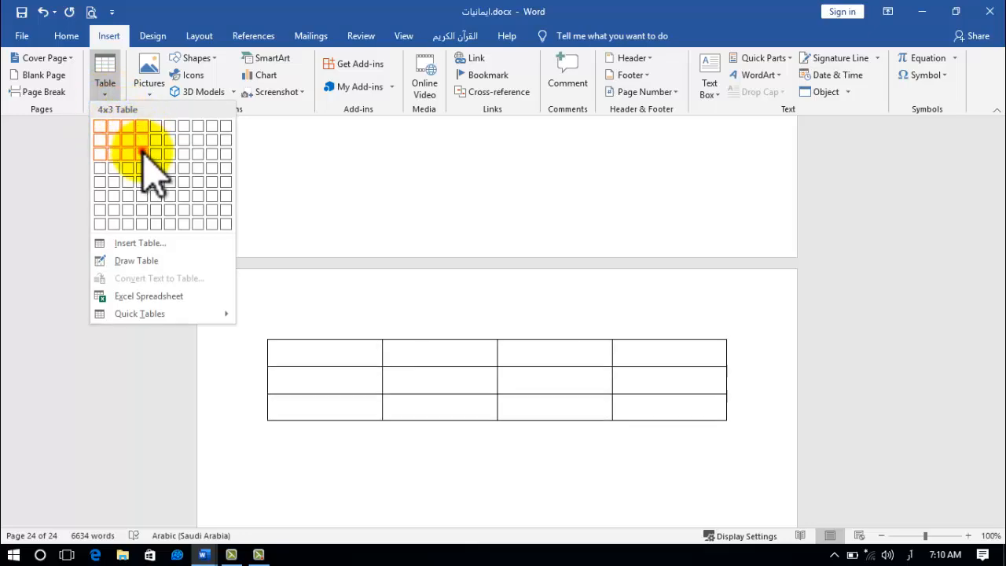
pyautogui.click(141, 154)
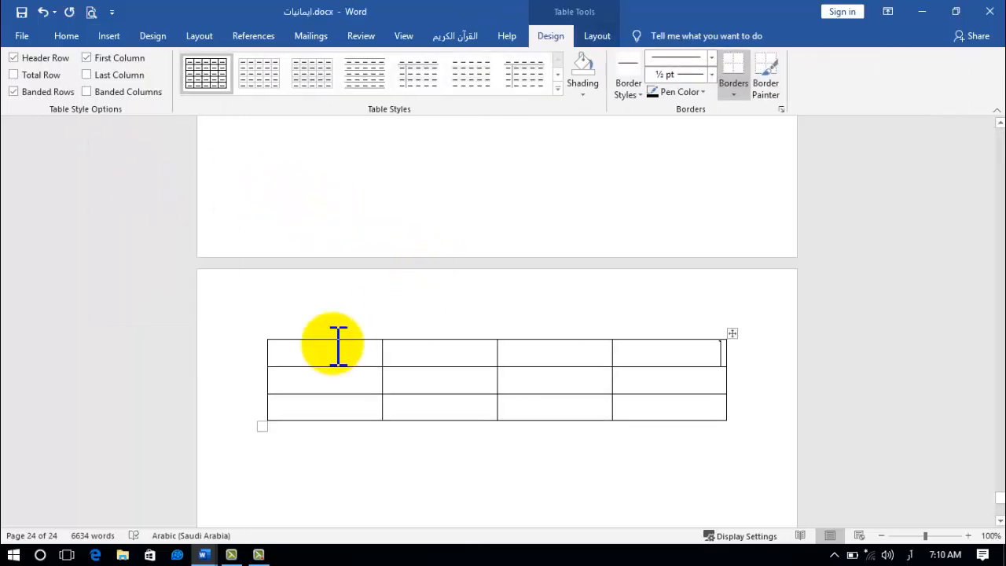
pyautogui.moveTo(346, 356); pyautogui.dragTo(624, 337)
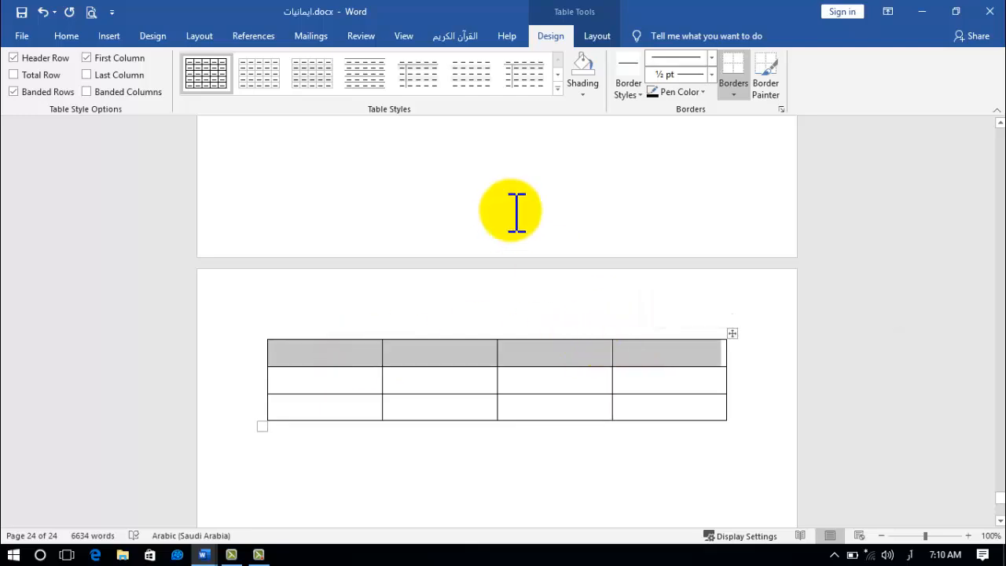
pyautogui.click(595, 38)
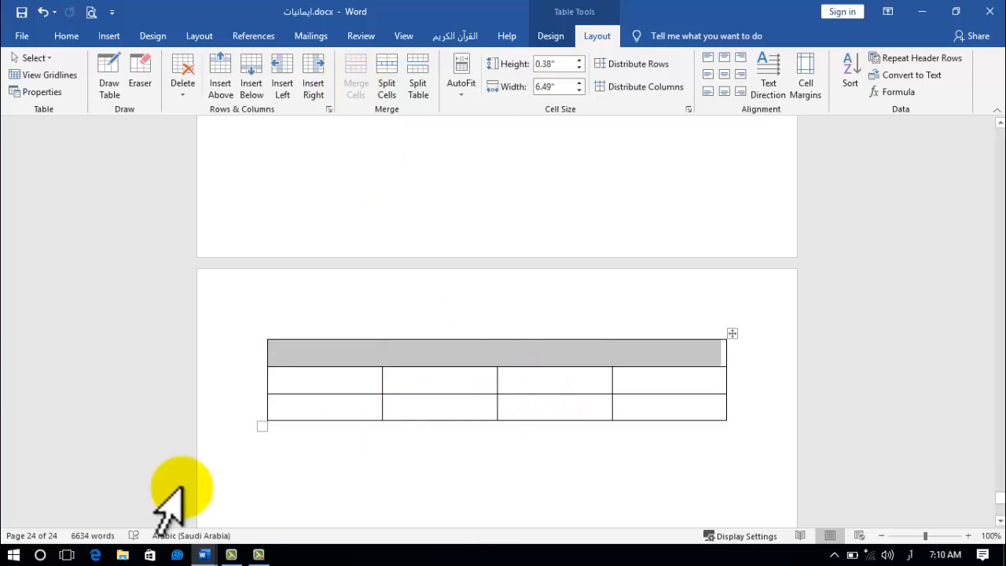
# - Copy the title فہرس المصادر والمراجع from the table in كتاب الصلوة - Copy.docx and paste it as text only into the new table's merged row
pyautogui.click(202, 554)
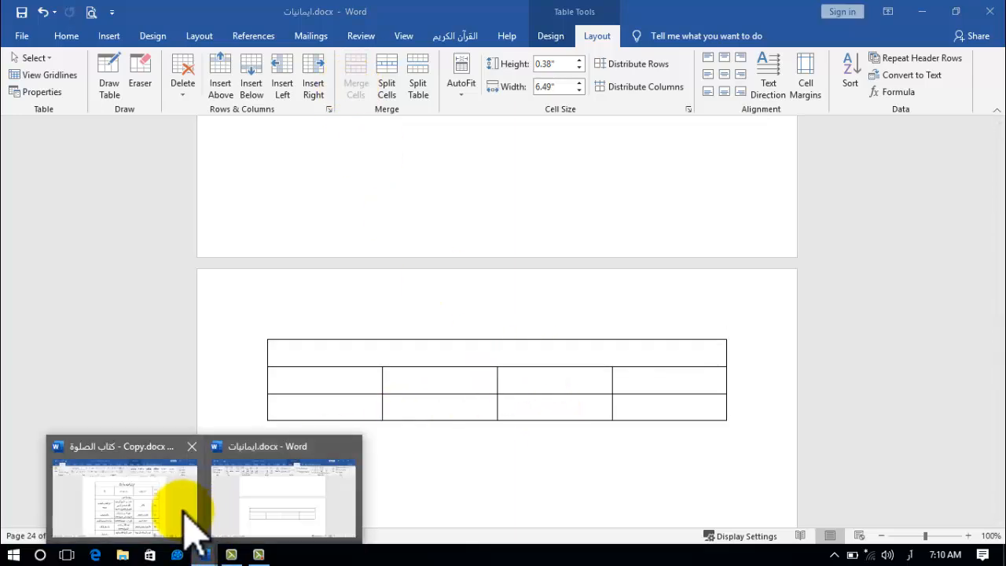
pyautogui.click(186, 513)
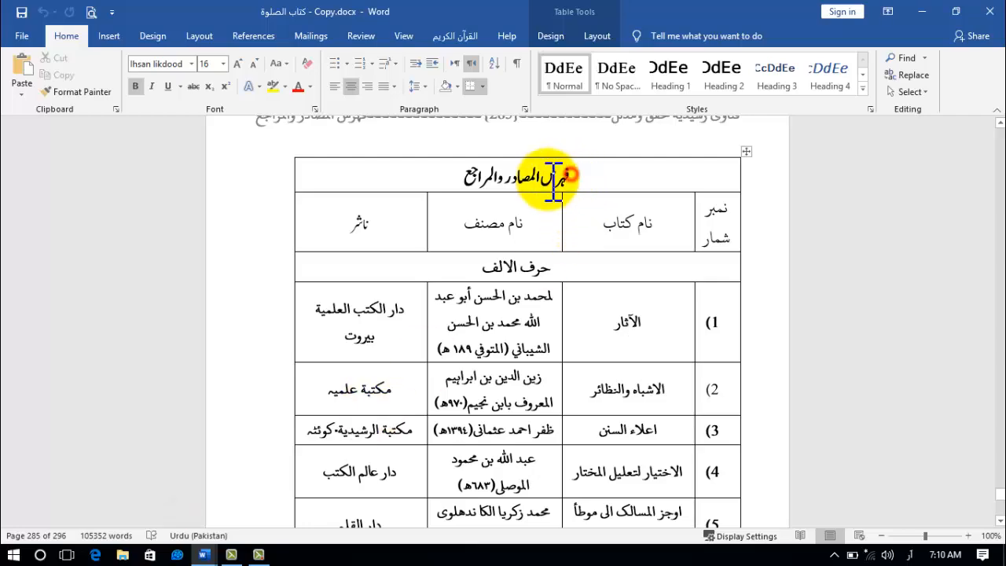
pyautogui.moveTo(554, 179); pyautogui.dragTo(459, 176)
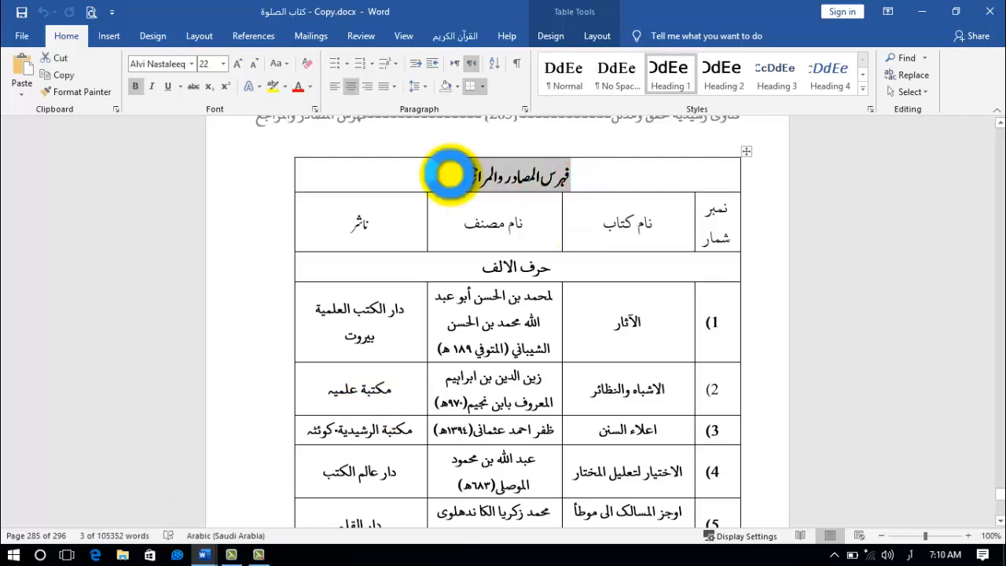
pyautogui.hotkey('ctrl', 'c')
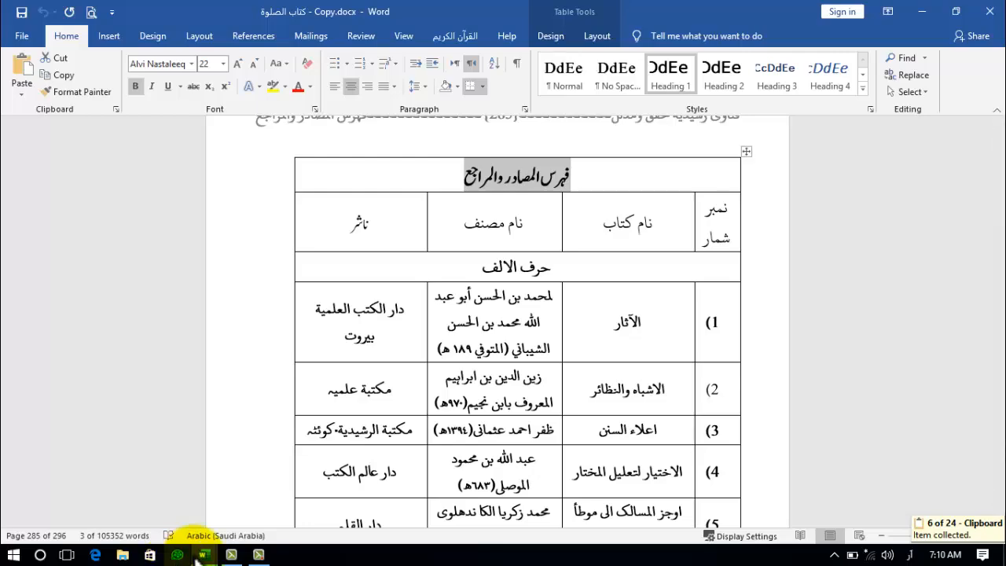
pyautogui.moveTo(202, 555)
pyautogui.click(250, 515)
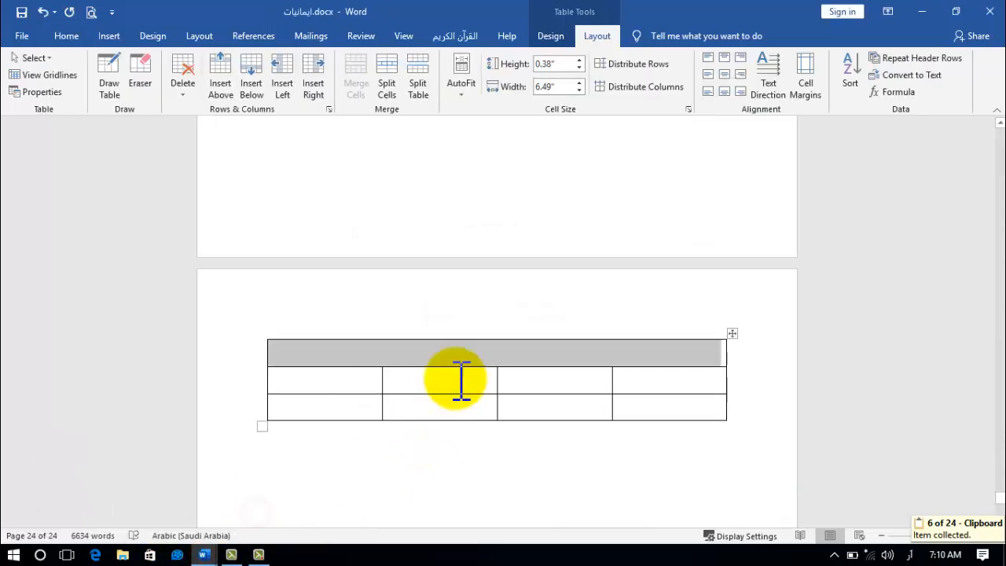
pyautogui.click(461, 349)
pyautogui.rightClick(460, 351)
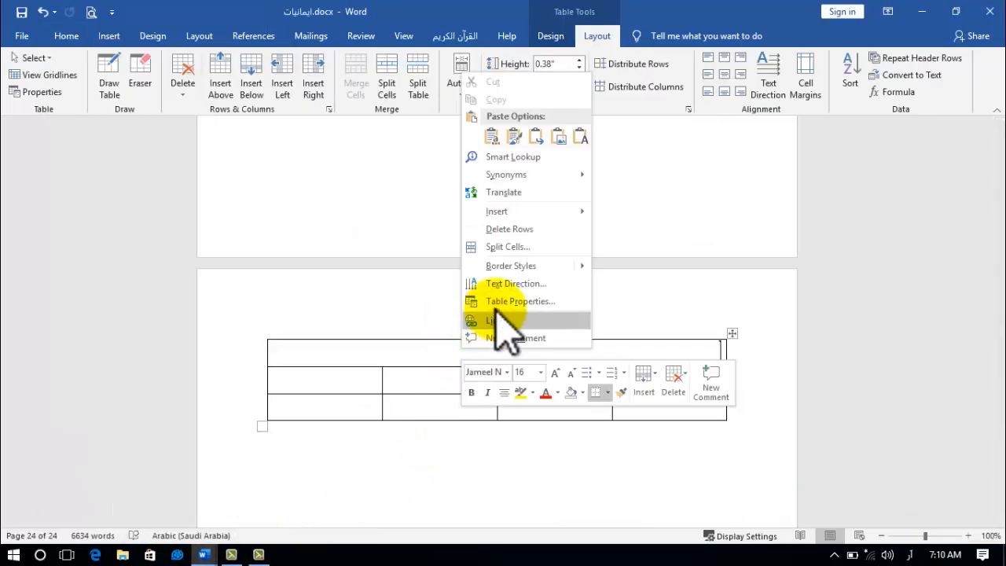
pyautogui.click(573, 135)
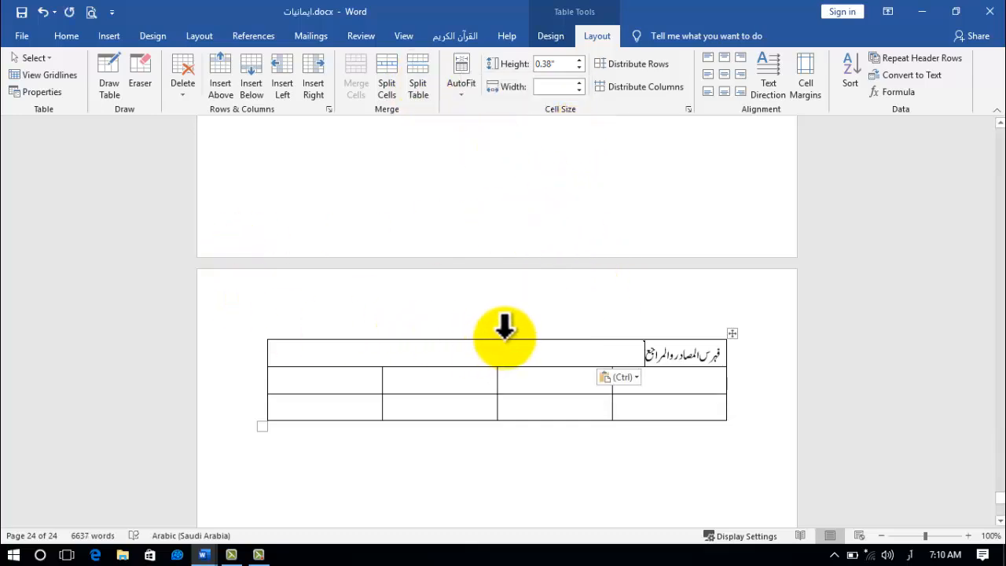
# - Center the pasted title horizontally and vertically in the merged top row
pyautogui.click(649, 353)
pyautogui.moveTo(651, 353); pyautogui.dragTo(763, 341)
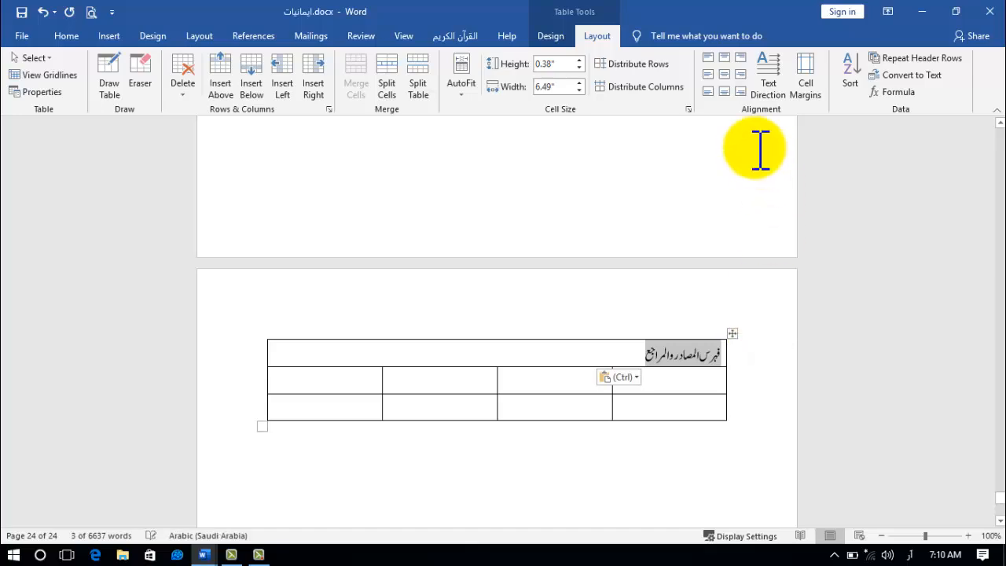
pyautogui.click(725, 73)
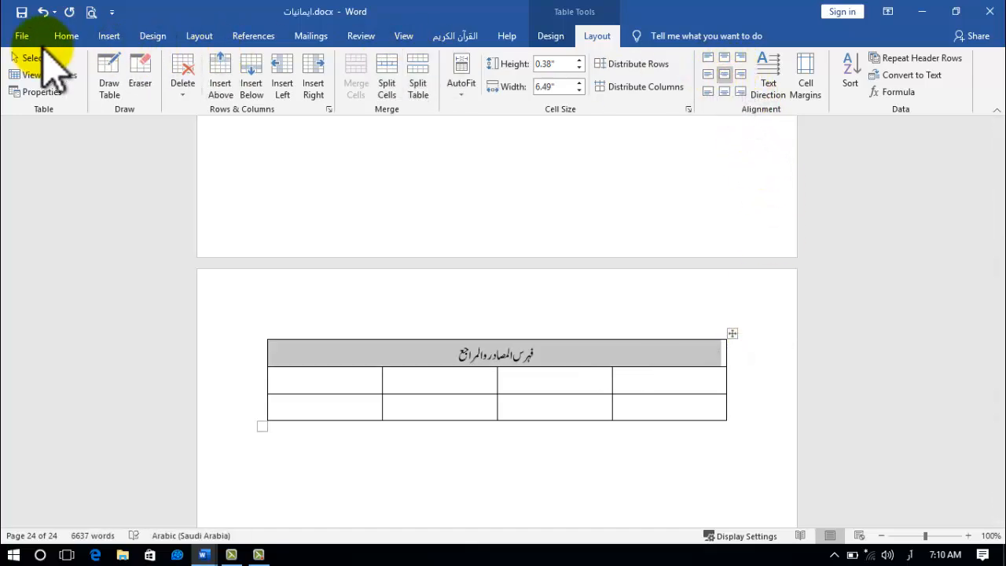
# - Format the title فہرس المصادر والمراجع as 20 pt bold and narrow the table's rightmost column in the lower two rows
pyautogui.click(75, 37)
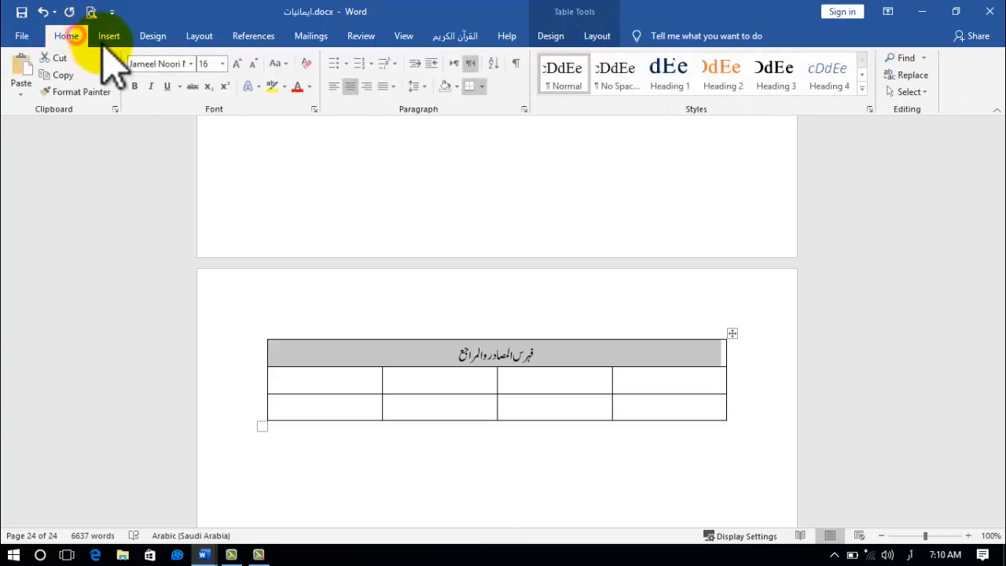
pyautogui.click(238, 63)
pyautogui.click(239, 63)
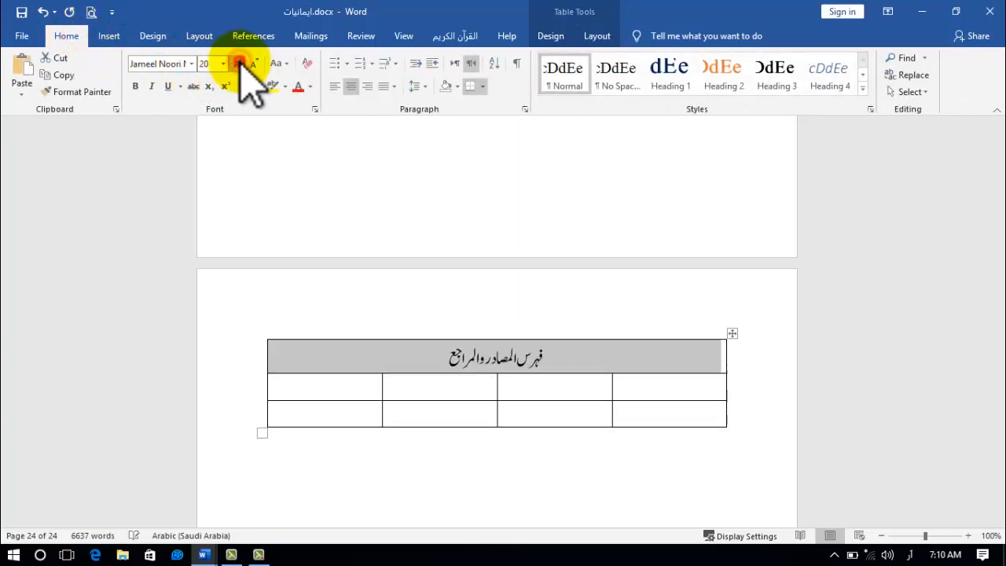
pyautogui.click(135, 86)
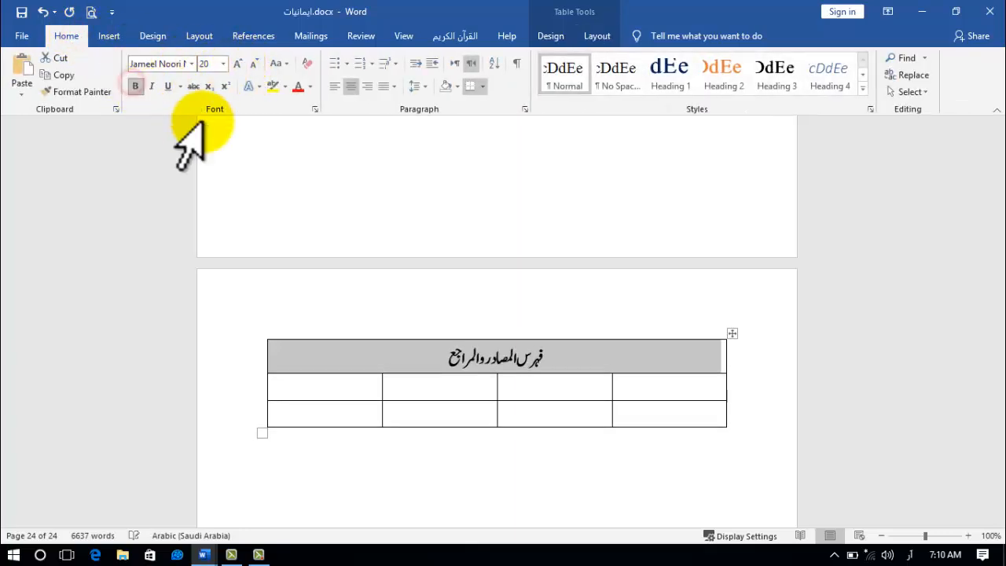
pyautogui.click(674, 391)
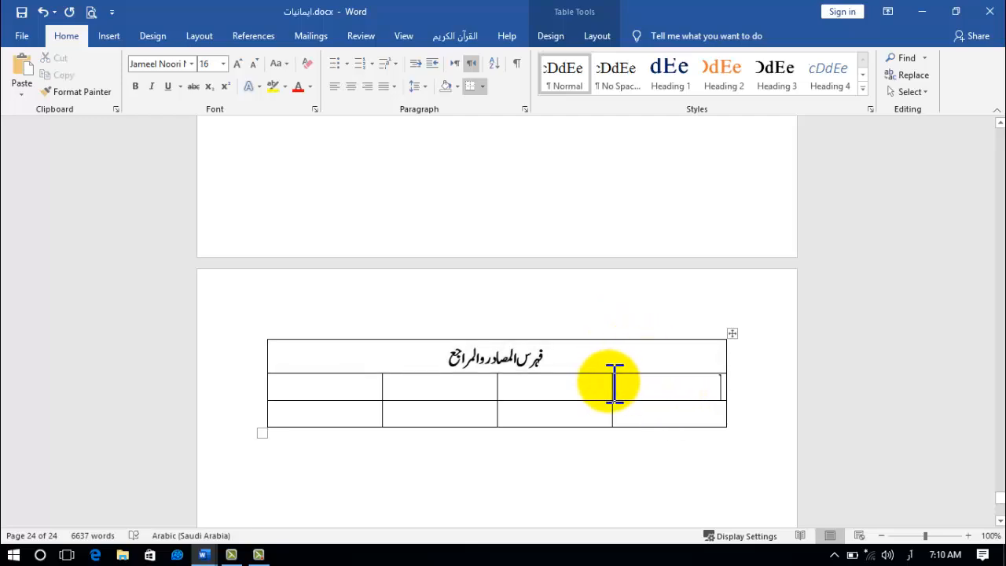
pyautogui.moveTo(610, 382); pyautogui.dragTo(668, 382)
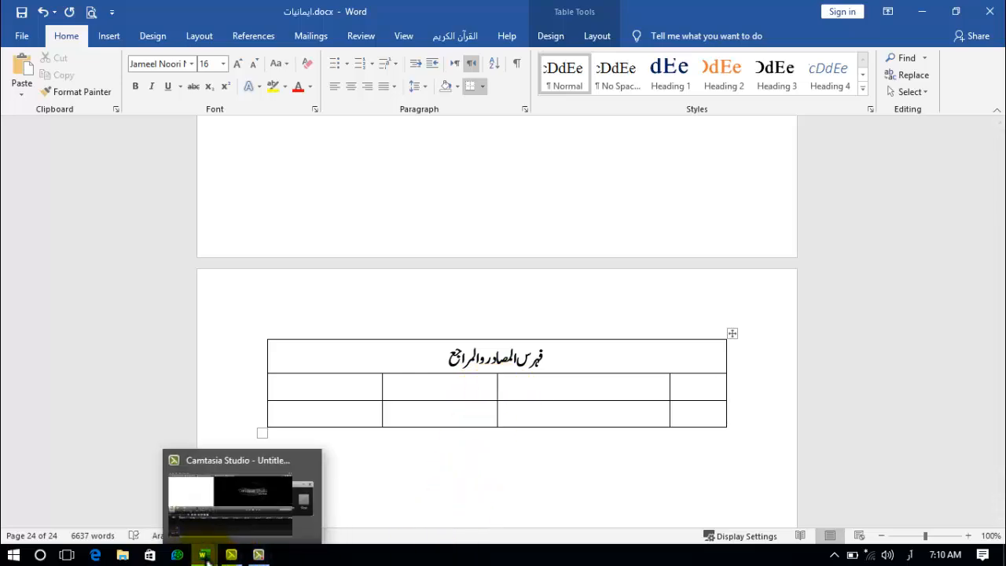
# - Copy the headings نمبر شمار, نام کتاب, نام مصنف and ناشر from كتاب الصلوة - Copy.docx and paste them as text only into the second row in ايمانيات.docx
pyautogui.moveTo(203, 554)
pyautogui.click(173, 507)
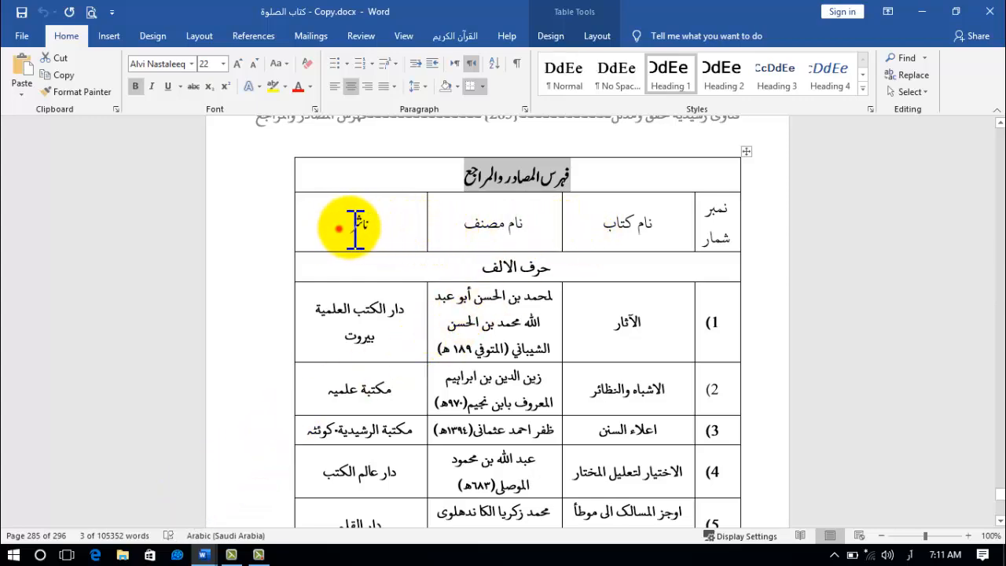
pyautogui.moveTo(356, 228); pyautogui.dragTo(711, 211)
pyautogui.rightClick(715, 219)
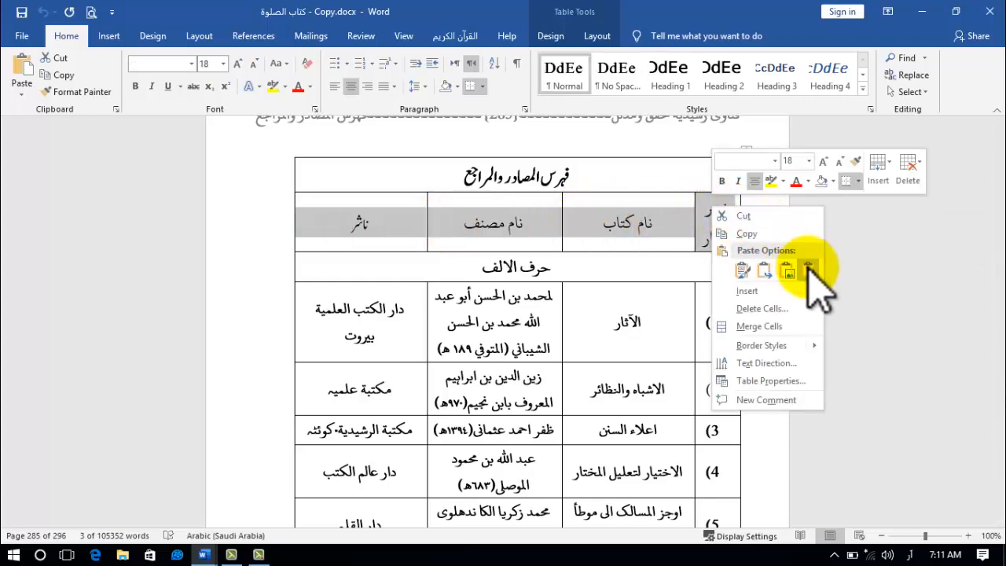
pyautogui.click(751, 235)
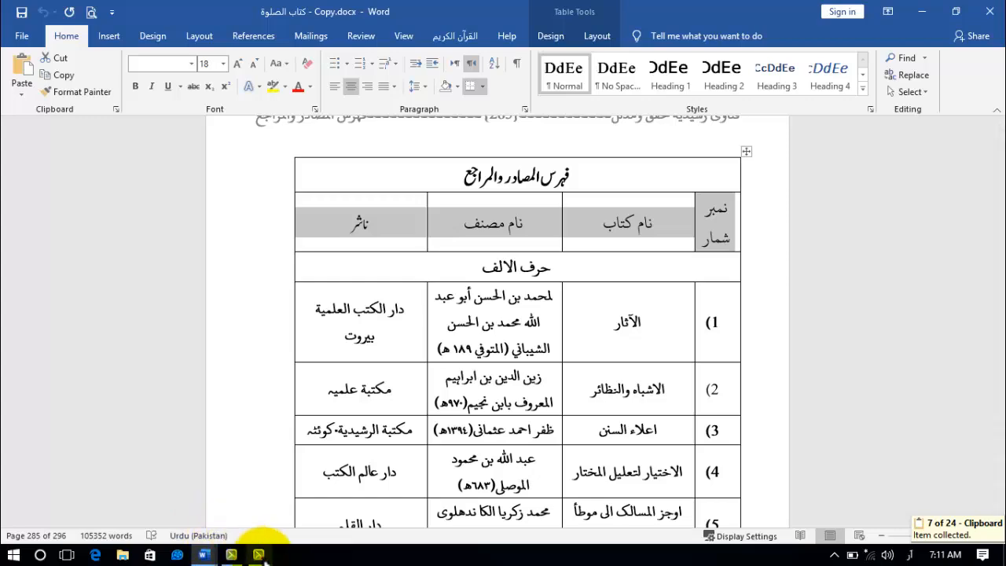
pyautogui.moveTo(203, 555)
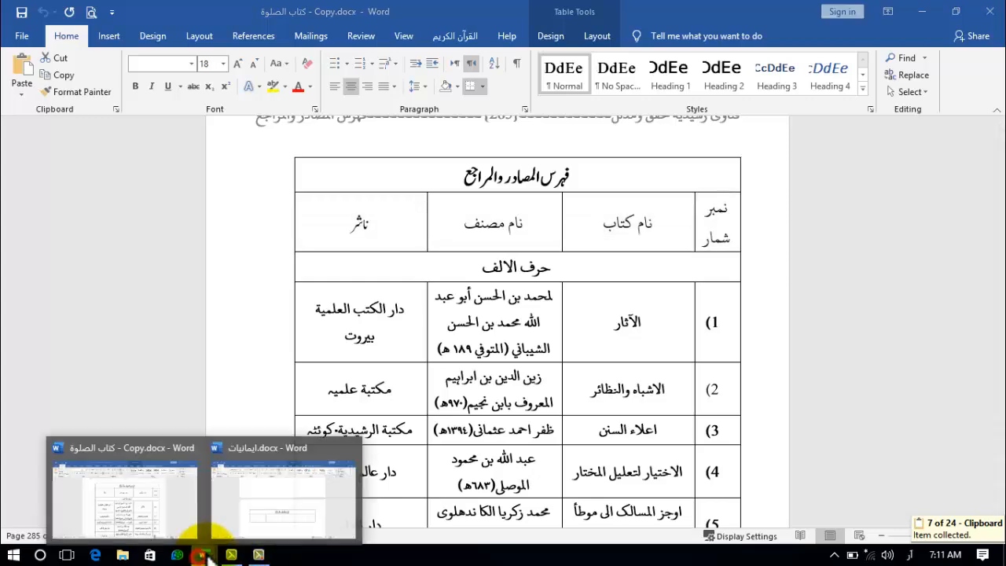
pyautogui.click(280, 519)
pyautogui.moveTo(674, 386); pyautogui.dragTo(341, 391)
pyautogui.rightClick(346, 391)
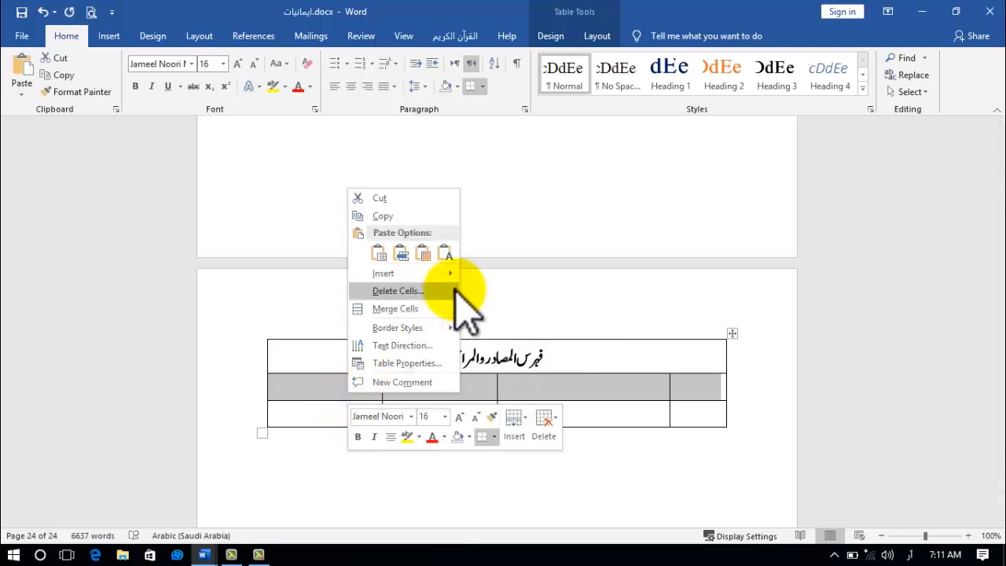
pyautogui.click(445, 253)
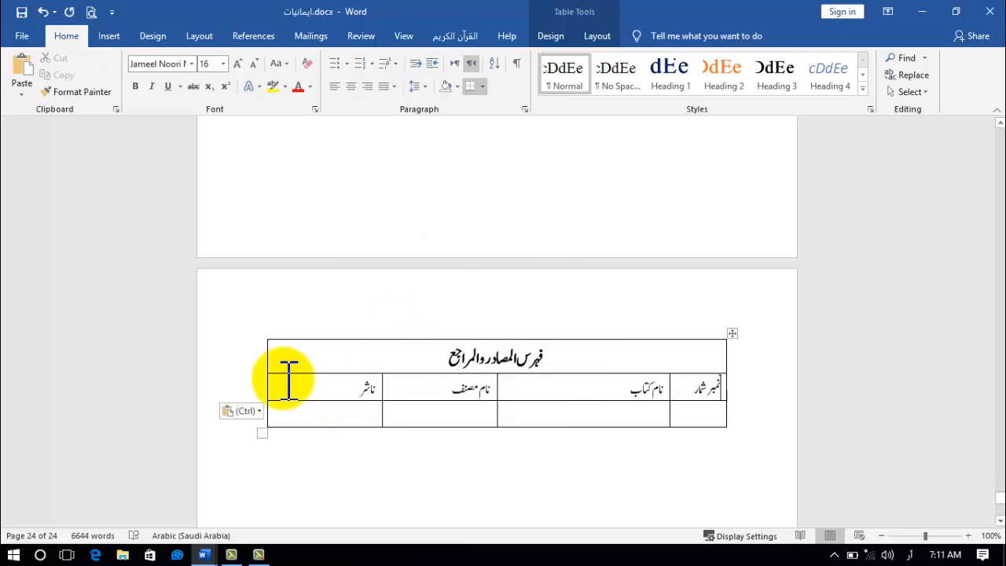
# - Center the column headings in the second row horizontally and vertically and make them bold
pyautogui.click(199, 388)
pyautogui.click(293, 386)
pyautogui.moveTo(297, 386); pyautogui.dragTo(702, 382)
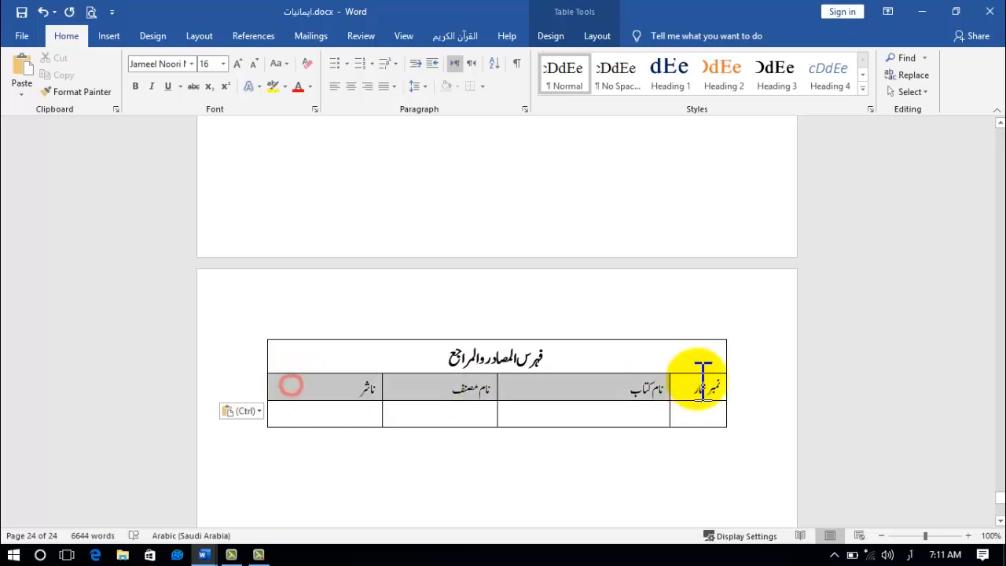
pyautogui.click(597, 36)
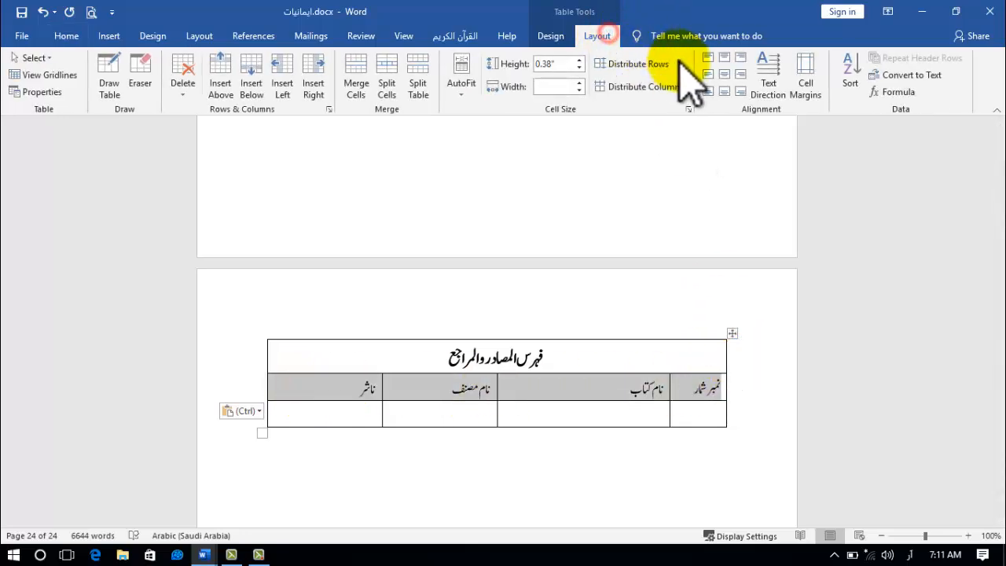
pyautogui.click(723, 75)
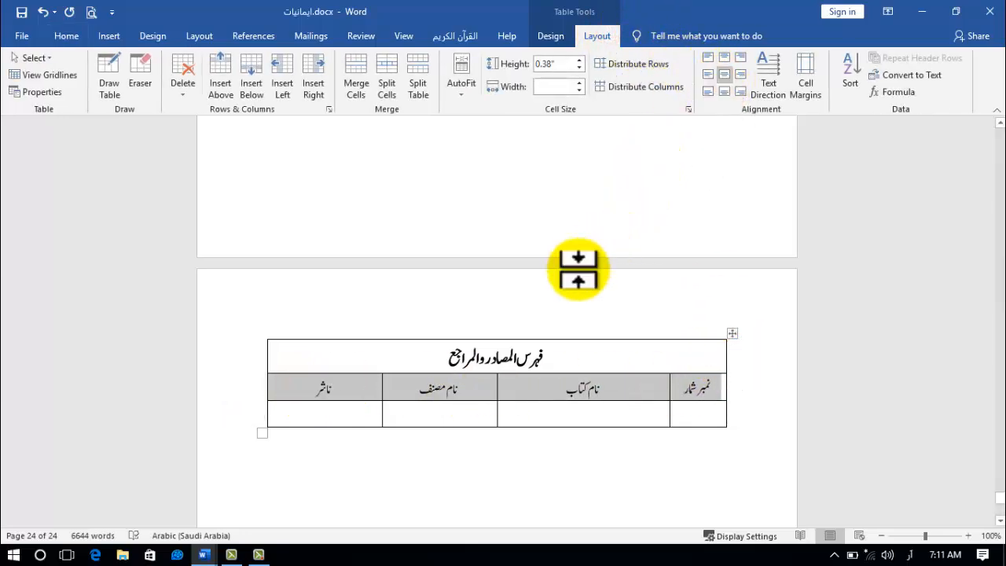
pyautogui.click(66, 36)
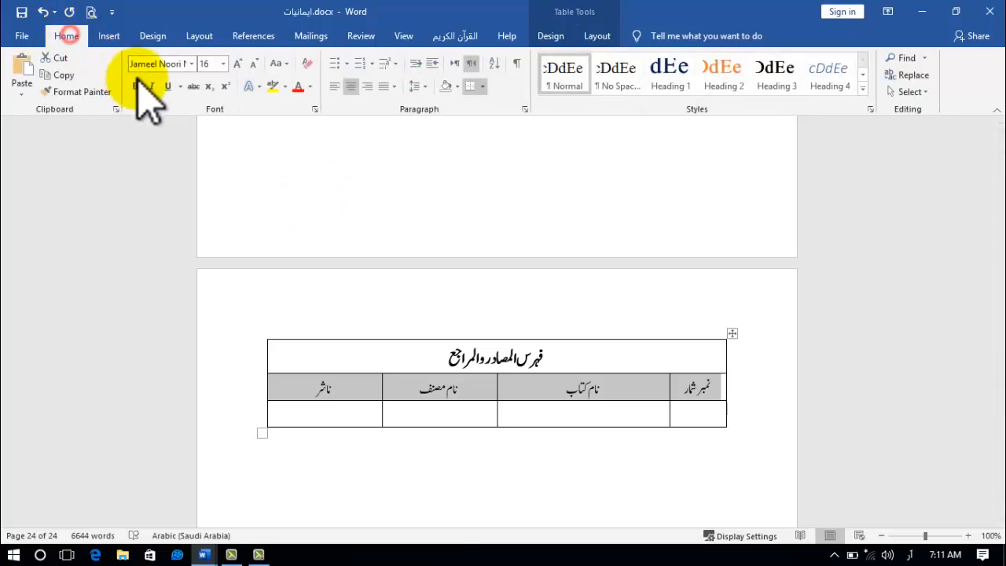
pyautogui.click(138, 86)
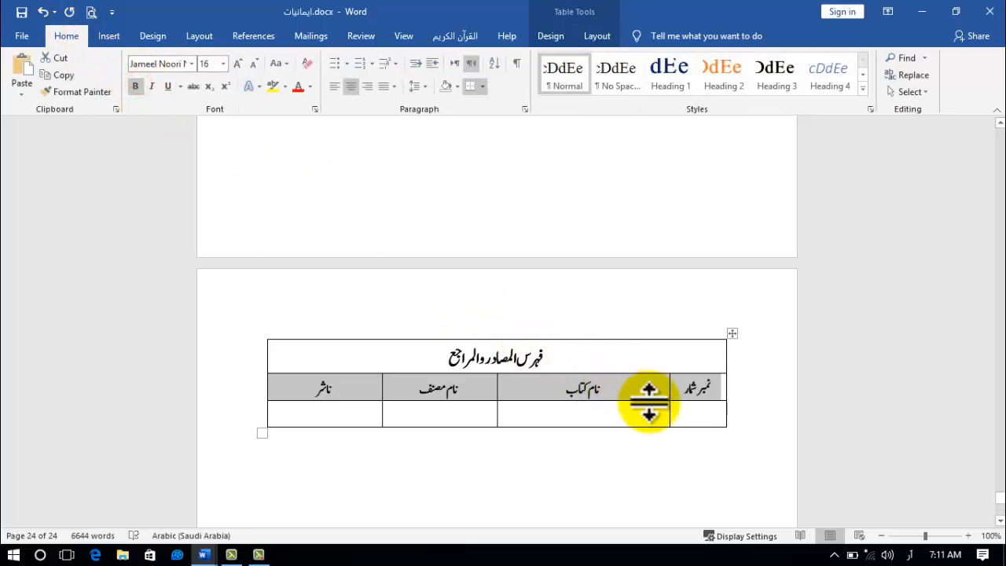
# - Apply automatic numbering restarted at 1 to the empty cell under نمبر شمار and narrow that column to fit
pyautogui.click(695, 417)
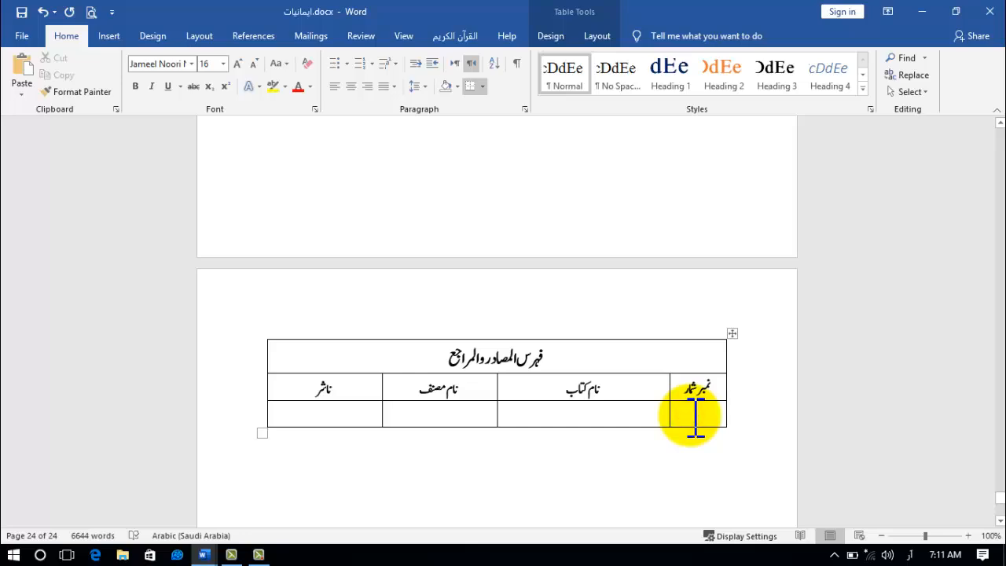
pyautogui.scroll(-3, 696, 417)
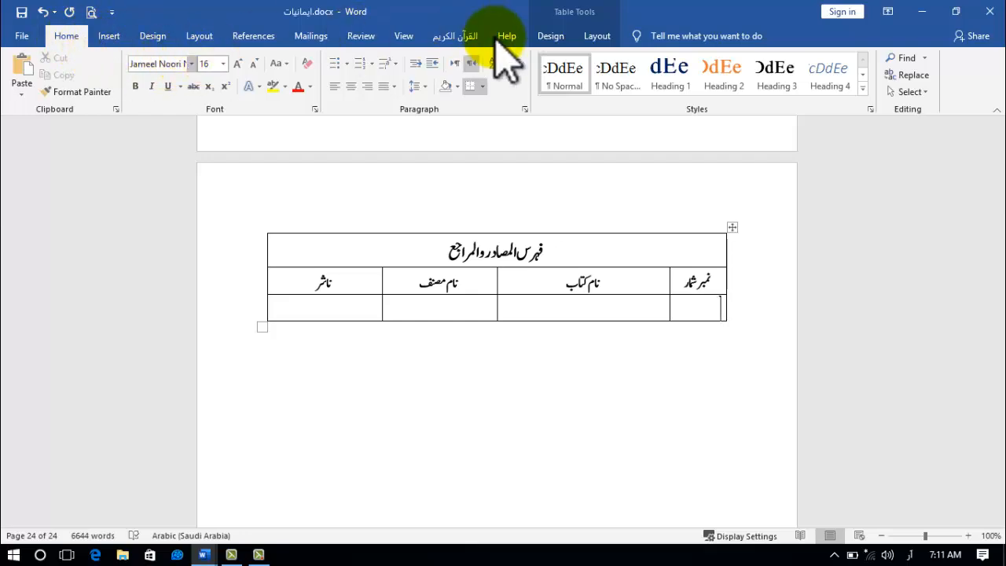
pyautogui.click(372, 63)
pyautogui.click(389, 121)
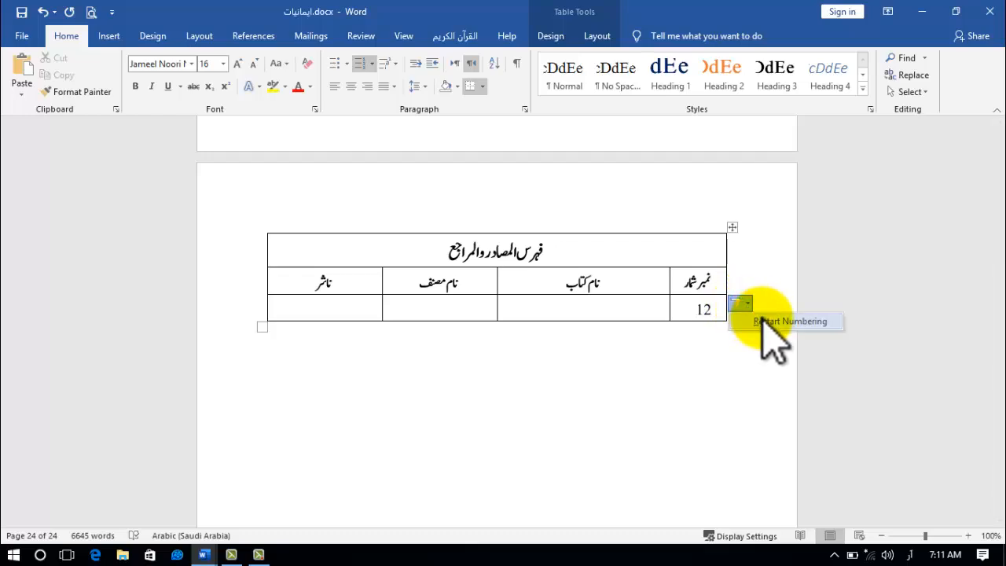
pyautogui.click(748, 308)
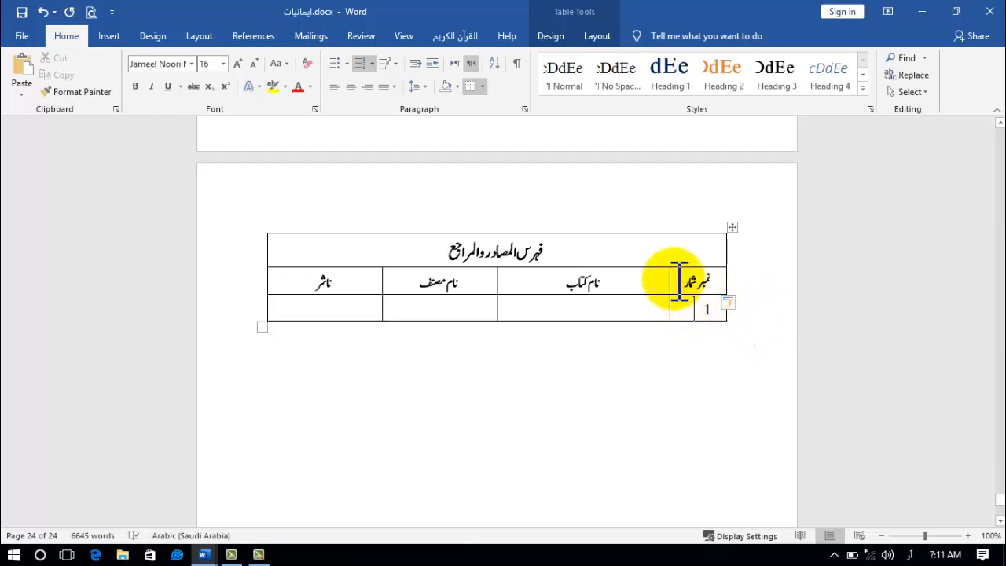
pyautogui.moveTo(670, 275); pyautogui.dragTo(689, 275)
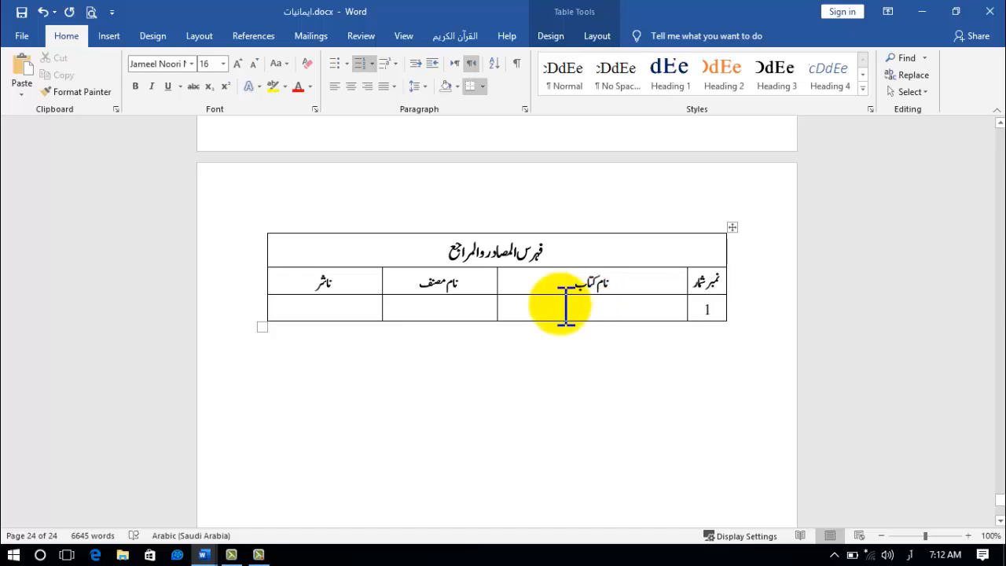
# - Insert eight more numbered rows below row 1 so the table has entries 1 to 9
pyautogui.moveTo(198, 554)
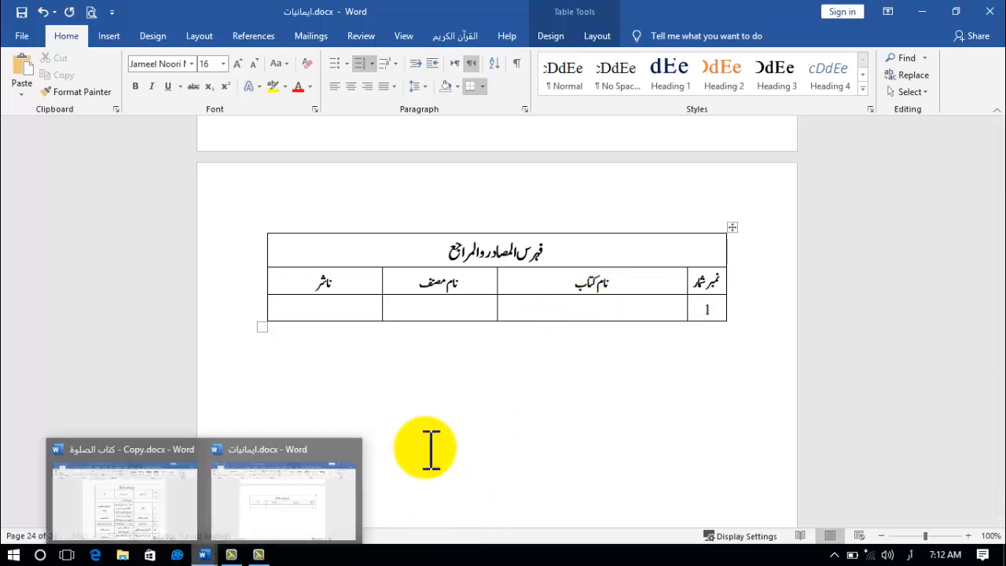
pyautogui.click(733, 321)
pyautogui.click(733, 322)
pyautogui.click(733, 321)
pyautogui.click(732, 322)
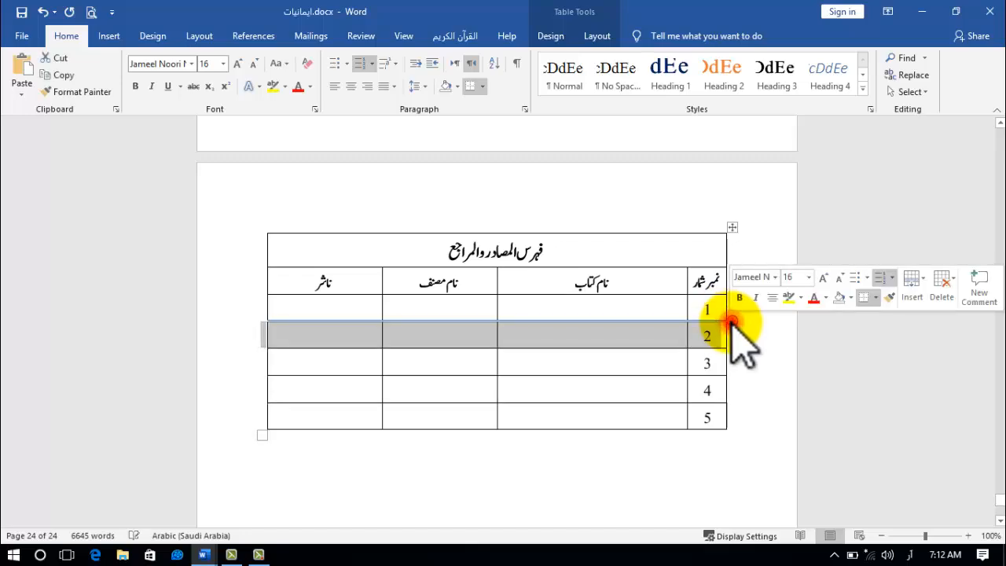
pyautogui.click(732, 322)
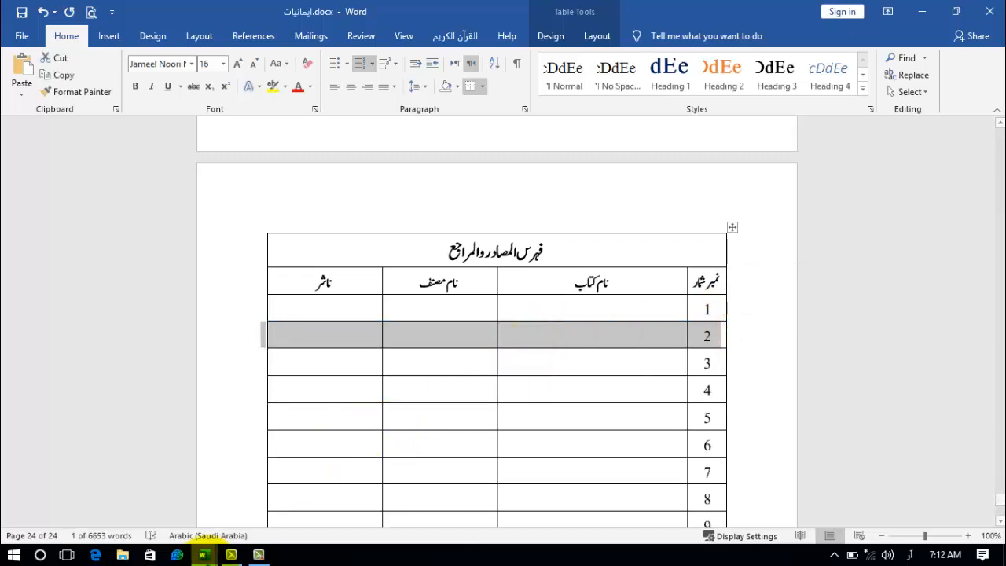
# - Copy the book name, author and publisher cells of entries 1 to 5 under حرف الالف in كتاب الصلوة - Copy.docx
pyautogui.moveTo(203, 555)
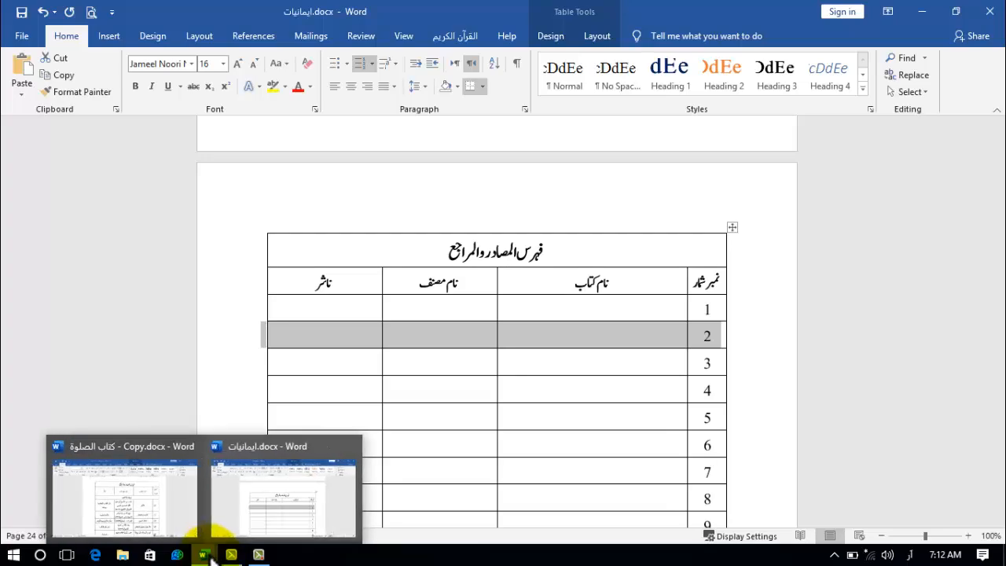
pyautogui.click(162, 507)
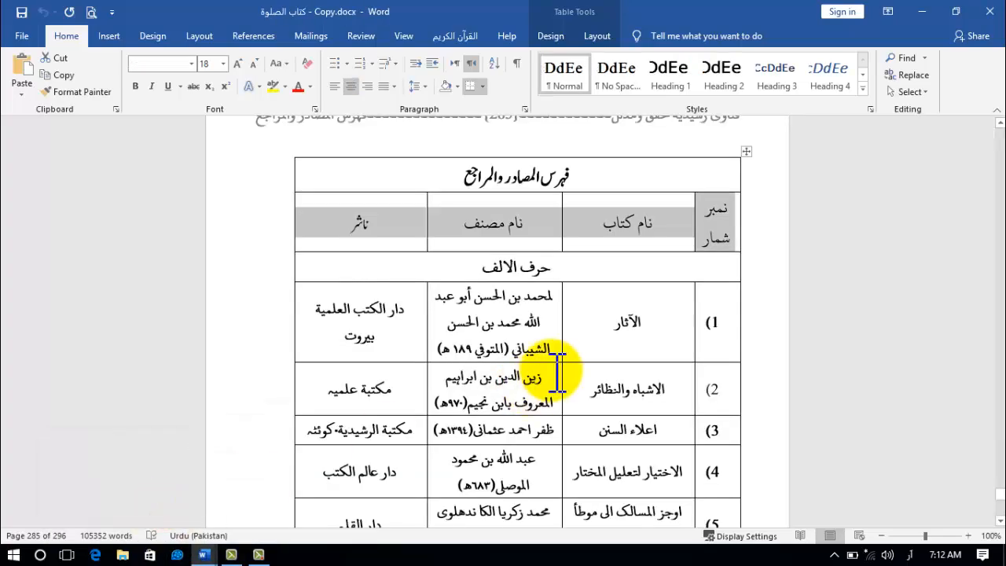
pyautogui.scroll(-3, 557, 371)
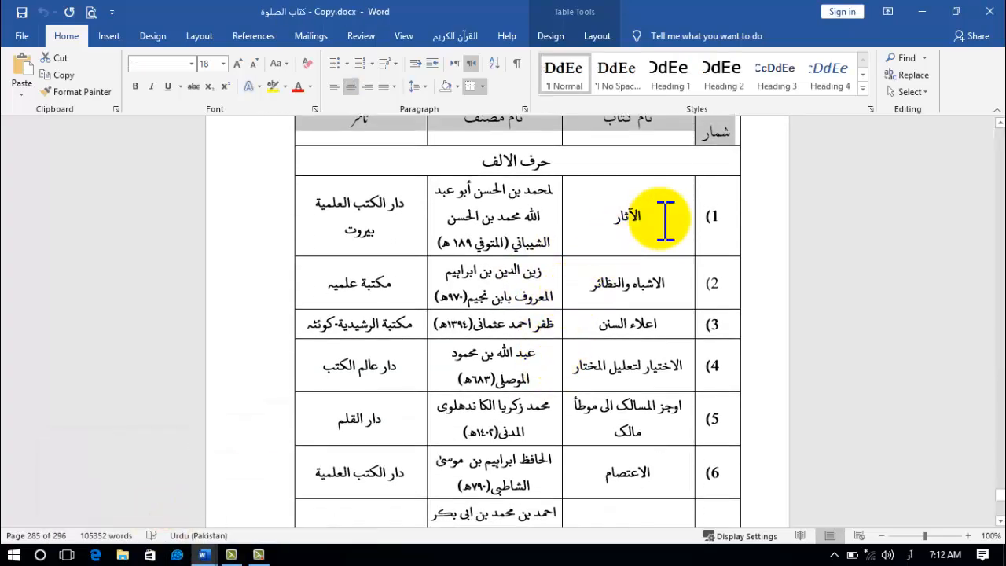
pyautogui.moveTo(668, 209)
pyautogui.mouseDown()
pyautogui.moveTo(359, 252)
pyautogui.moveTo(139, 370)
pyautogui.moveTo(374, 385)
pyautogui.moveTo(384, 411)
pyautogui.moveTo(393, 405)
pyautogui.mouseUp()
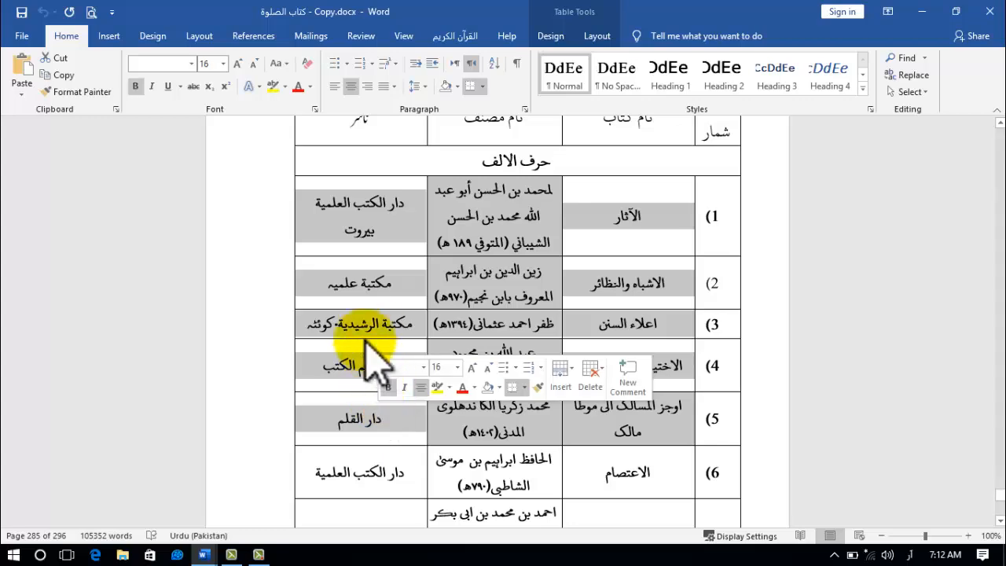
pyautogui.rightClick(371, 324)
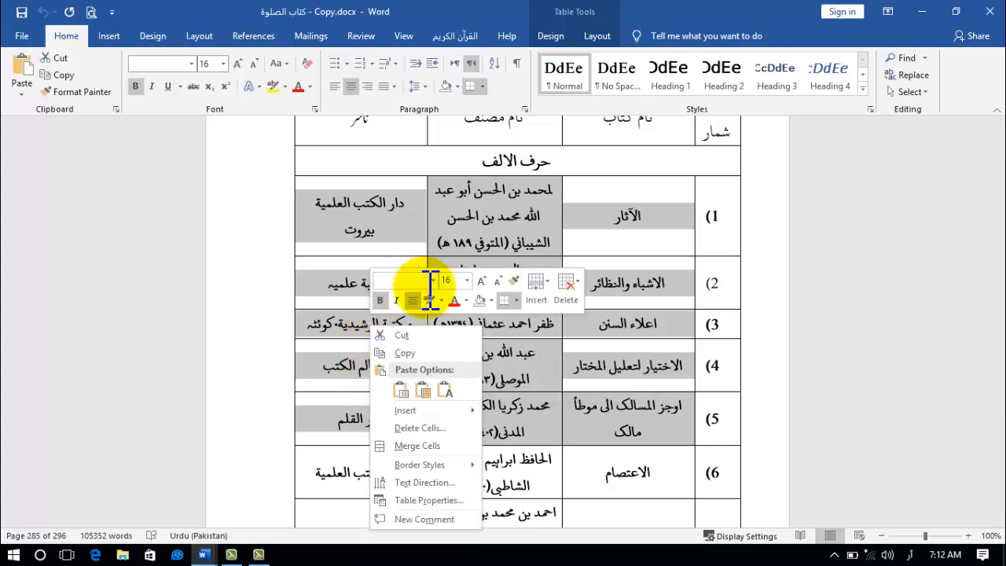
pyautogui.click(405, 352)
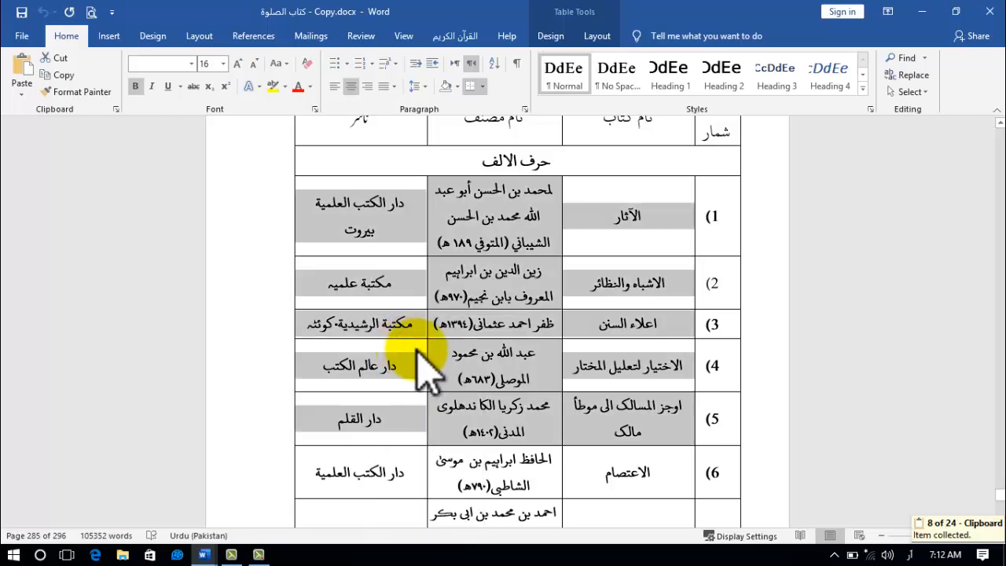
pyautogui.scroll(-3, 416, 377)
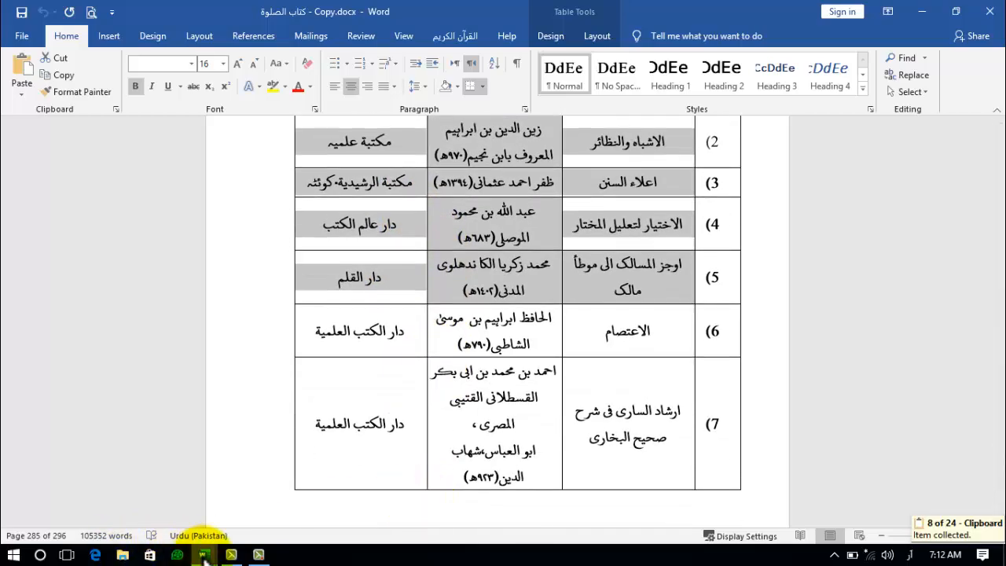
# - Paste the copied cells as text only into the book, author and publisher cells of rows 1 to 5 in ايمانيات.docx
pyautogui.moveTo(203, 555)
pyautogui.click(207, 442)
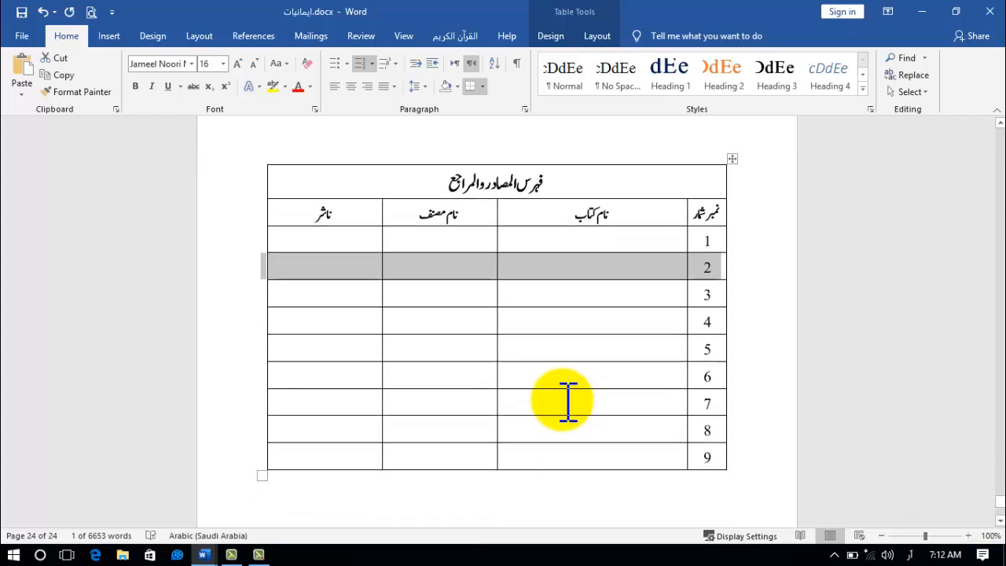
pyautogui.click(621, 240)
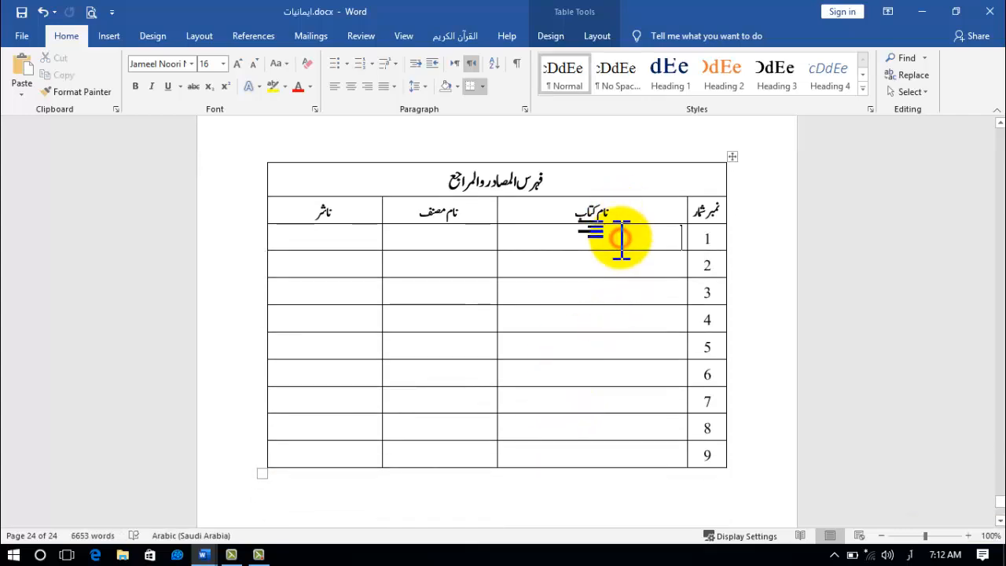
pyautogui.moveTo(624, 253); pyautogui.dragTo(310, 339)
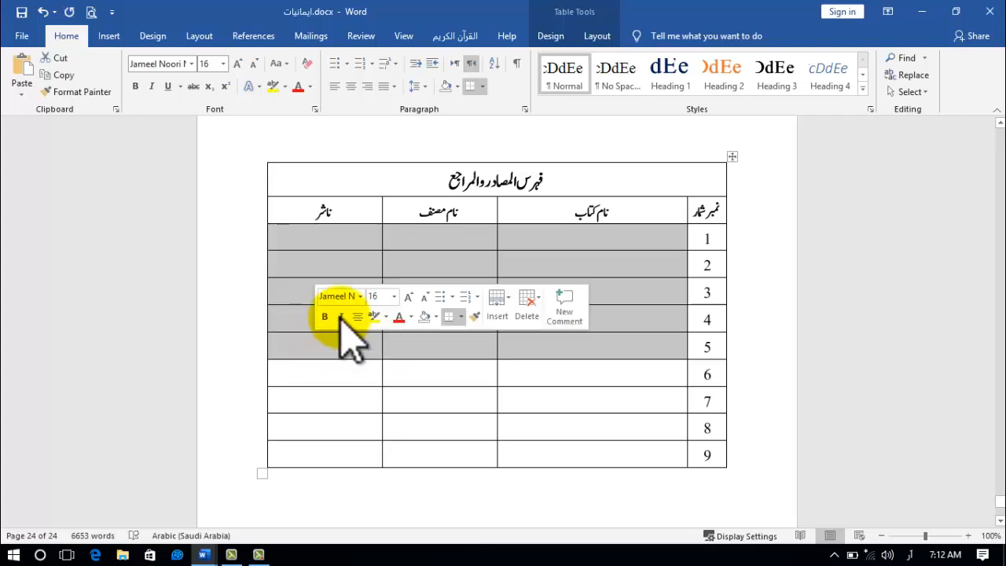
pyautogui.rightClick(362, 268)
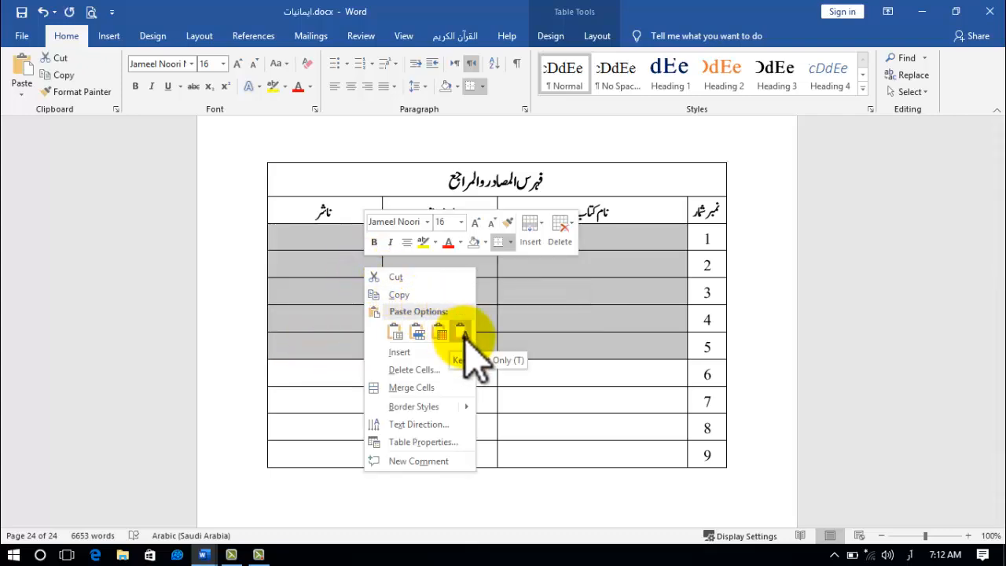
pyautogui.click(464, 334)
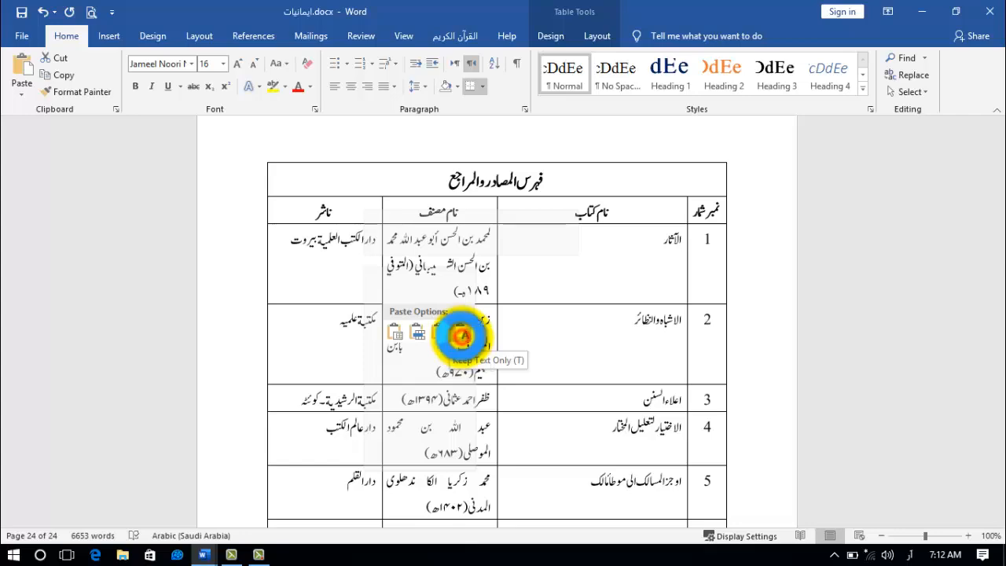
pyautogui.click(463, 336)
pyautogui.scroll(-6, 540, 318)
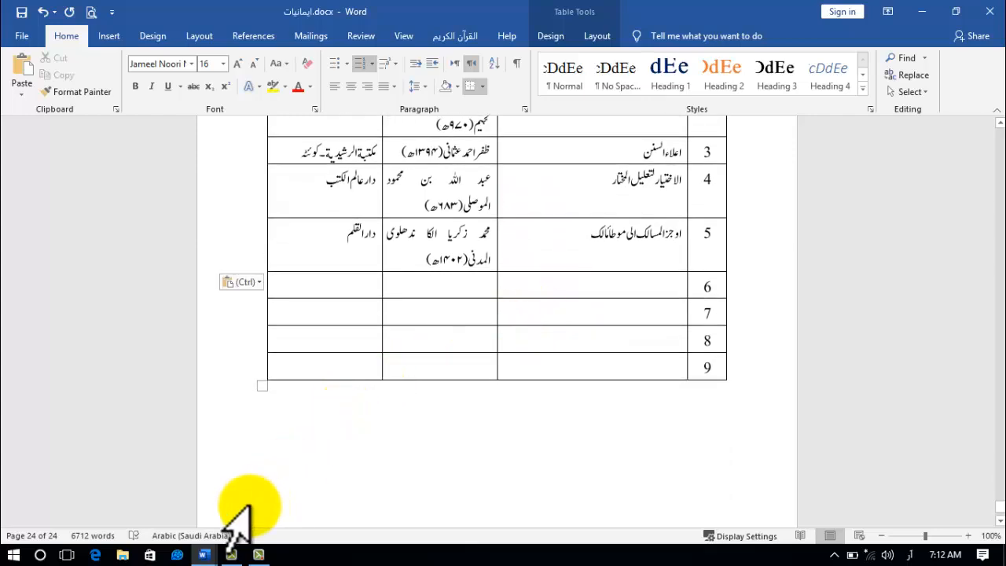
# - Copy the book, author and publisher cells of entries 9 to 12 under حرف الباء in كتاب الصلوة - Copy.docx, and return to ايمانيات.docx
pyautogui.moveTo(203, 556)
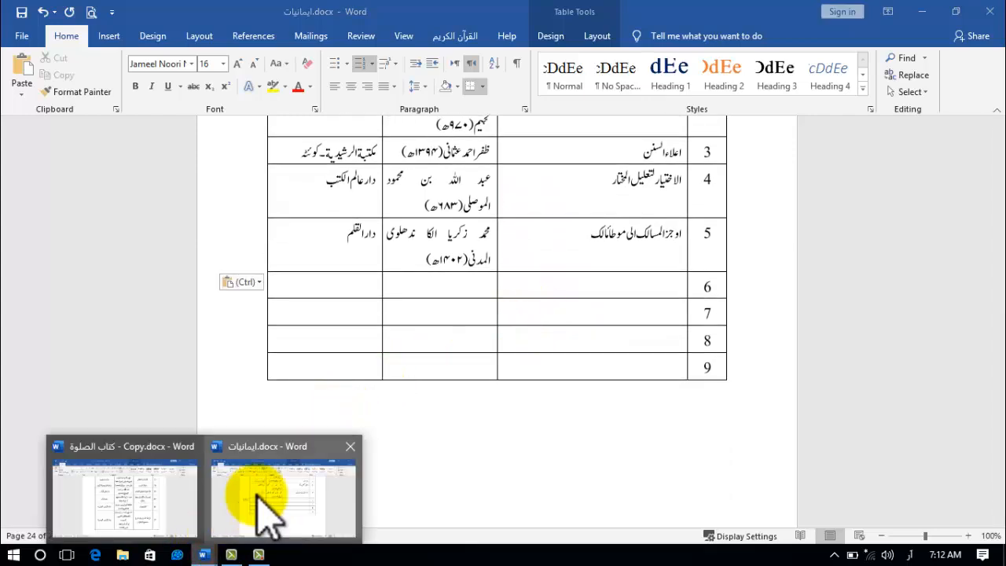
pyautogui.click(167, 493)
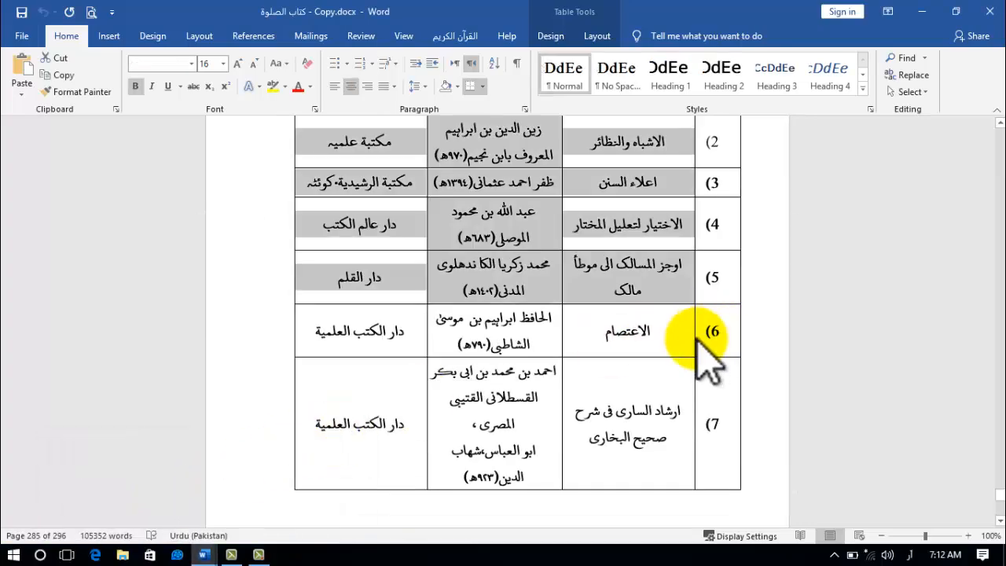
pyautogui.scroll(-10, 633, 352)
pyautogui.scroll(-5, 631, 358)
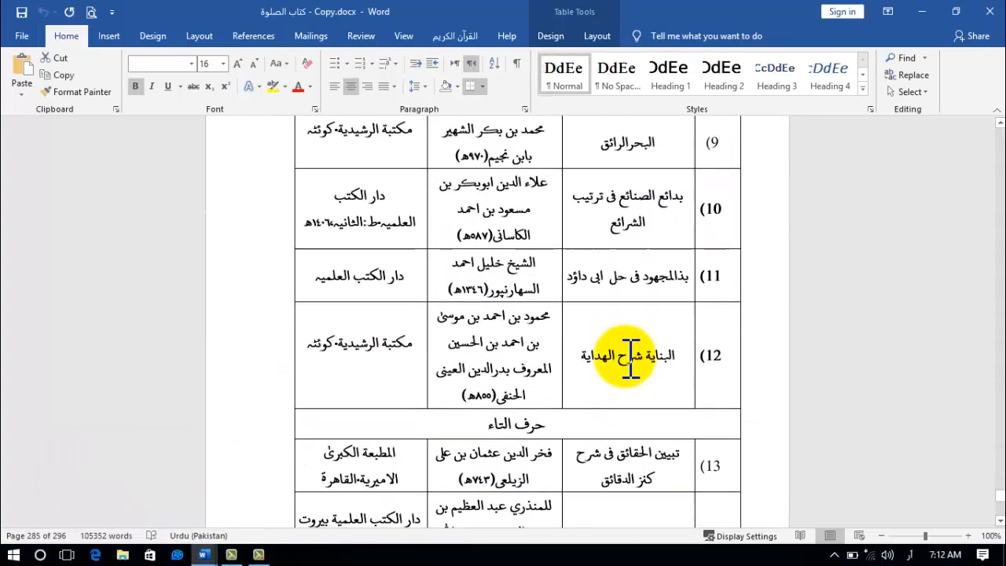
pyautogui.scroll(4, 631, 358)
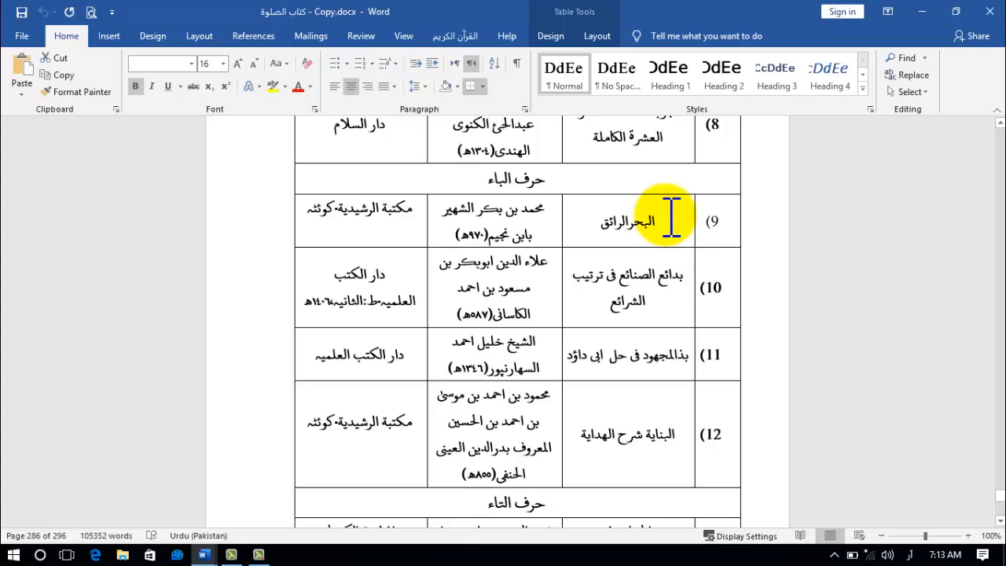
pyautogui.moveTo(667, 221); pyautogui.dragTo(348, 438)
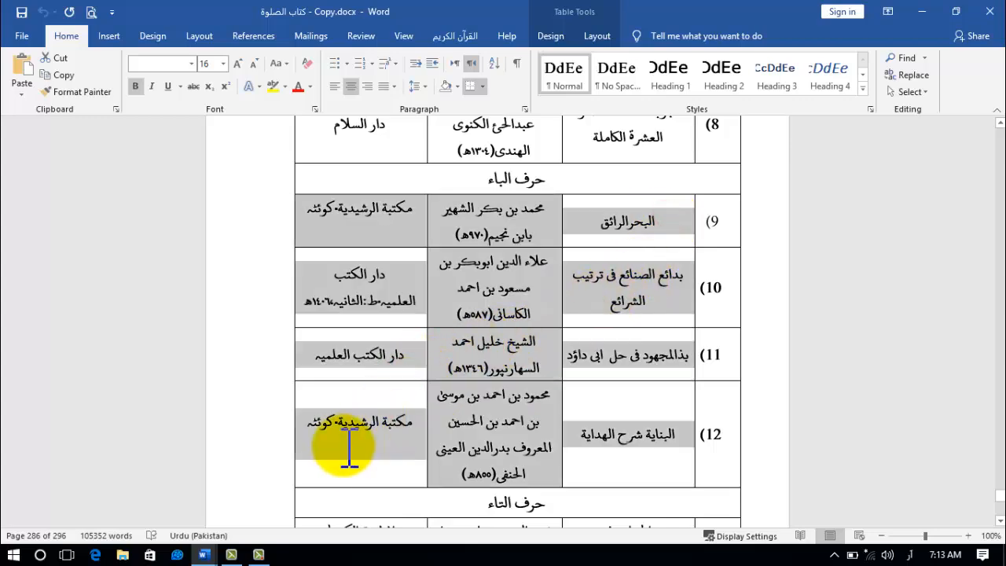
pyautogui.rightClick(389, 287)
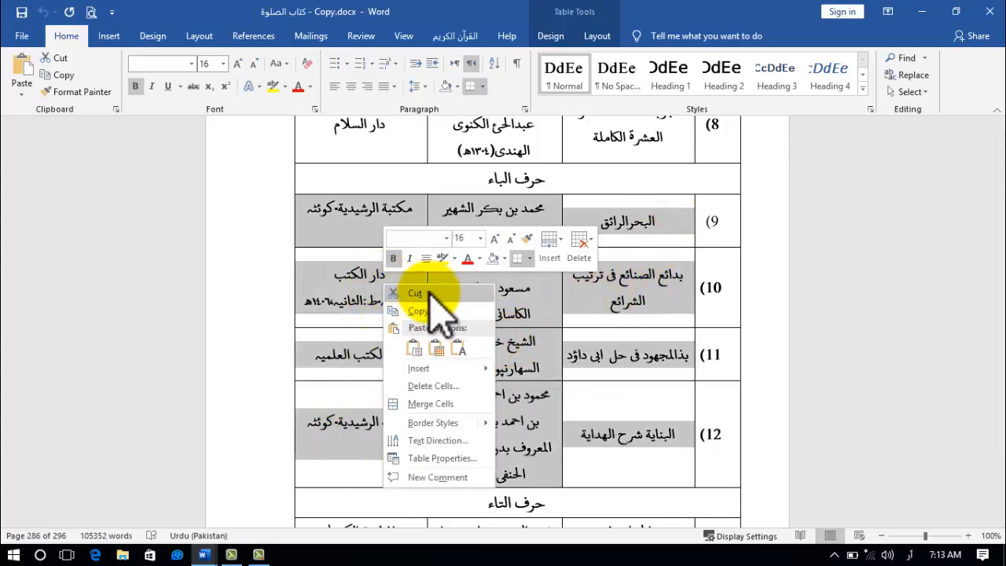
pyautogui.click(424, 310)
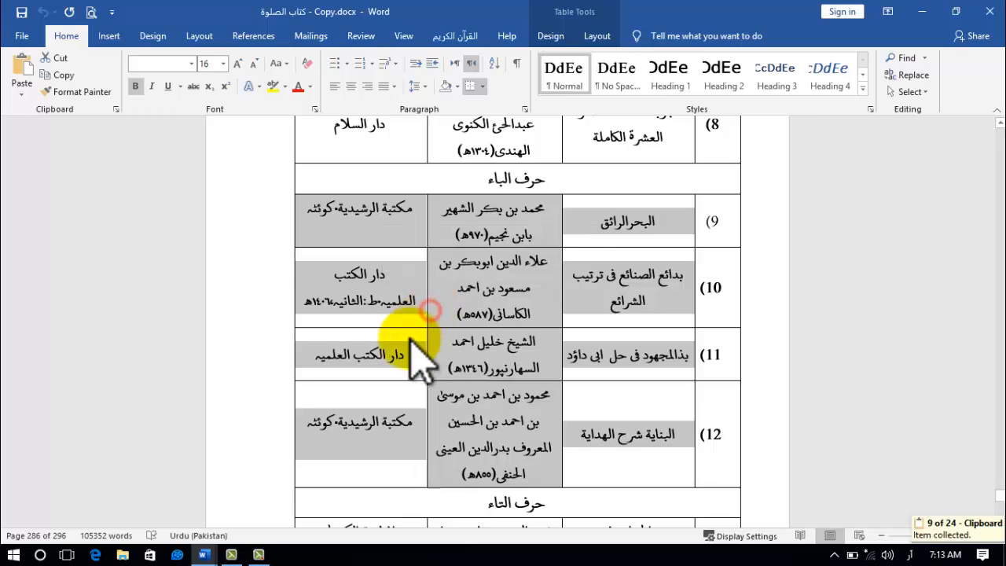
pyautogui.click(200, 555)
pyautogui.click(267, 511)
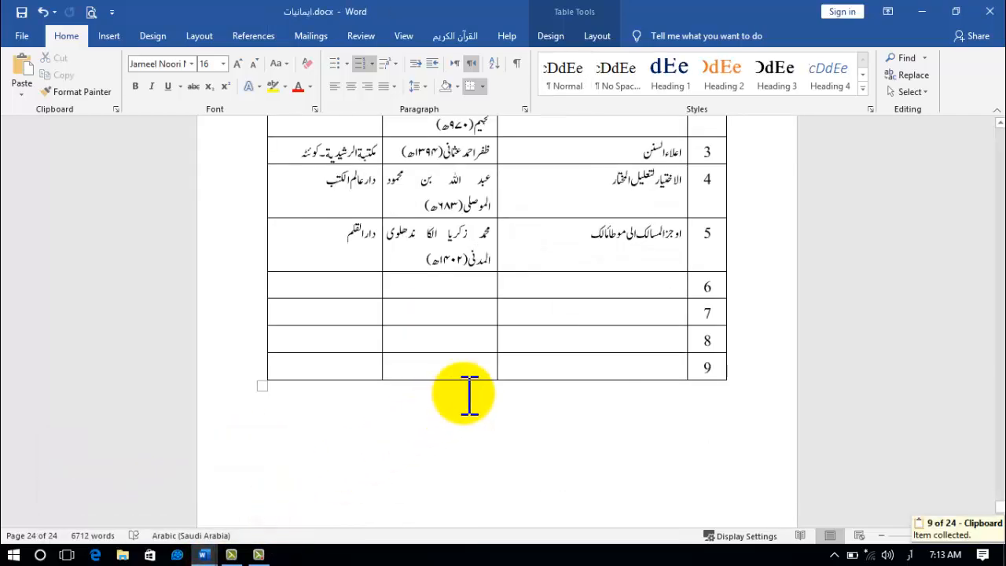
pyautogui.scroll(5, 496, 354)
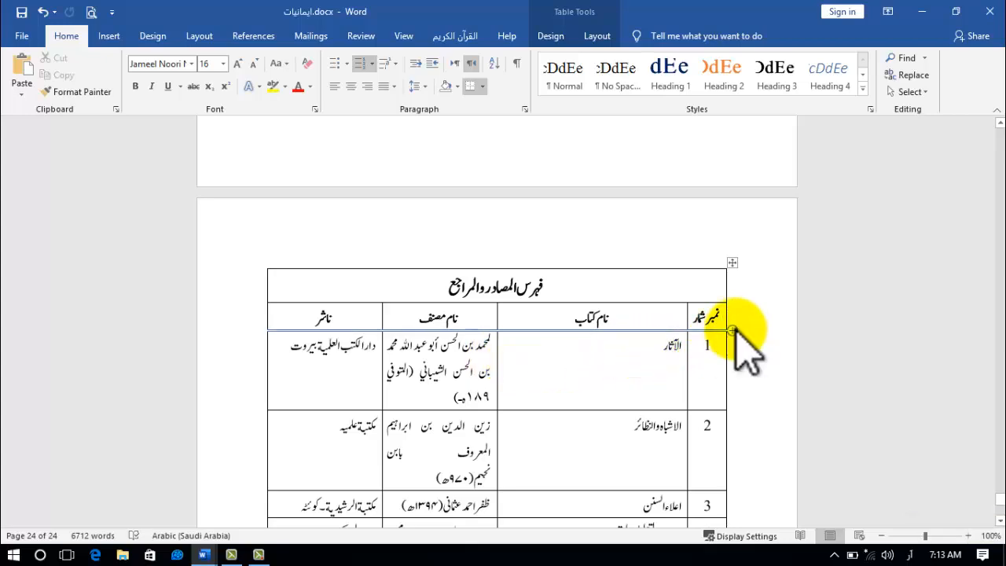
pyautogui.click(732, 329)
pyautogui.click(731, 330)
pyautogui.click(732, 329)
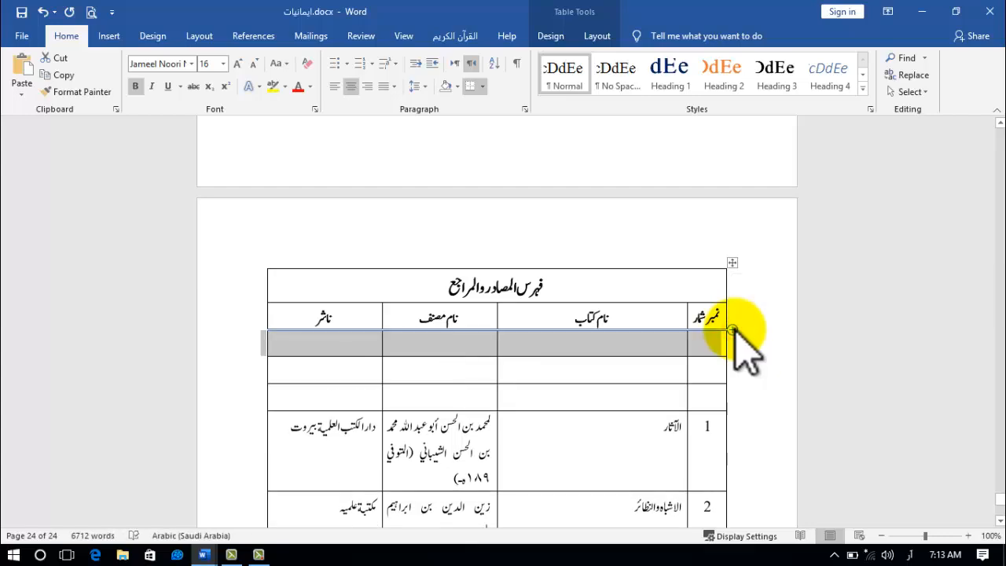
pyautogui.hotkey('ctrl', 'z')
pyautogui.hotkey('ctrl', 'z')
pyautogui.hotkey('ctrl', 'z')
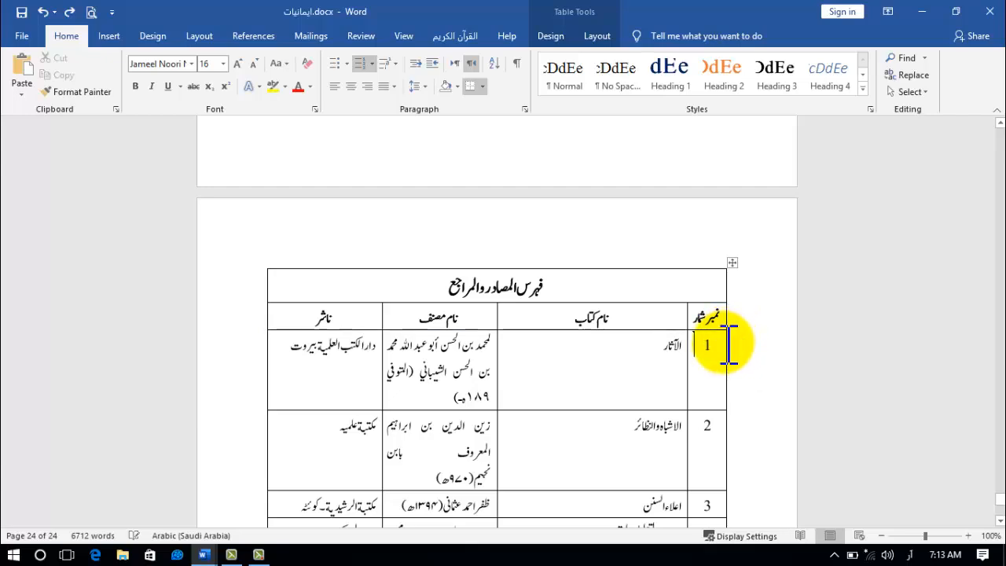
# - Insert four empty numbered rows directly below row 1 of the references table
pyautogui.click(731, 410)
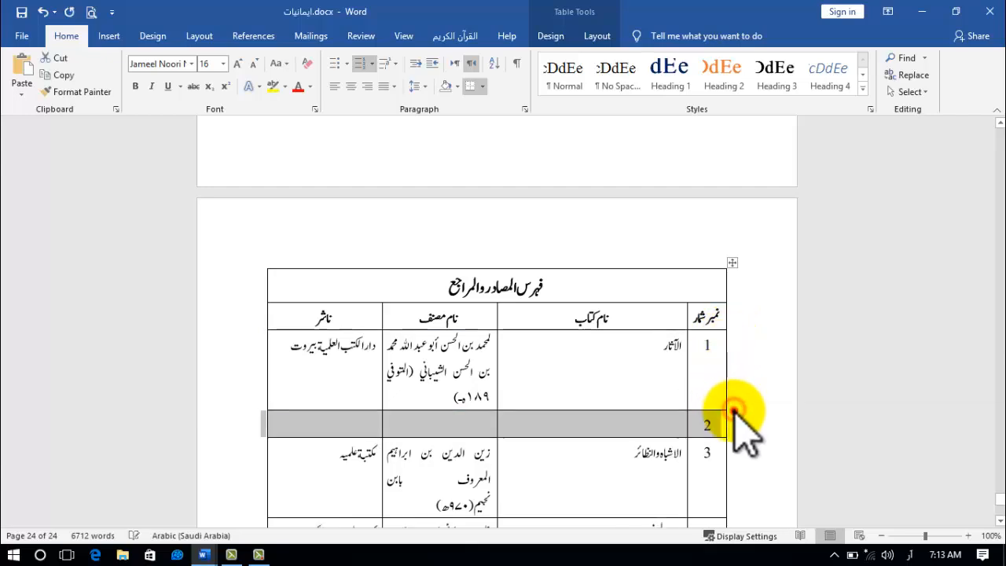
pyautogui.click(732, 409)
pyautogui.click(732, 409)
pyautogui.click(732, 410)
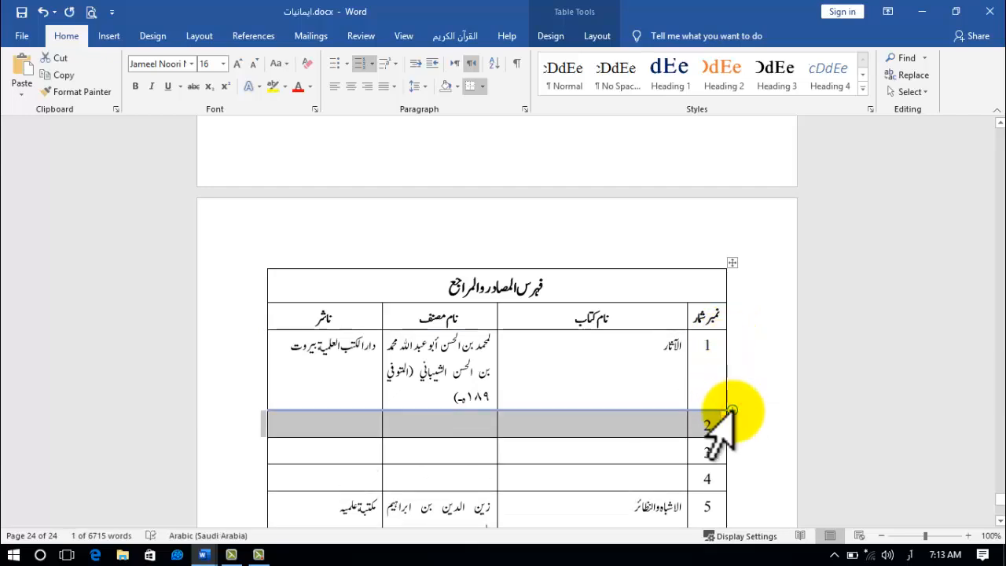
pyautogui.scroll(-3, 731, 408)
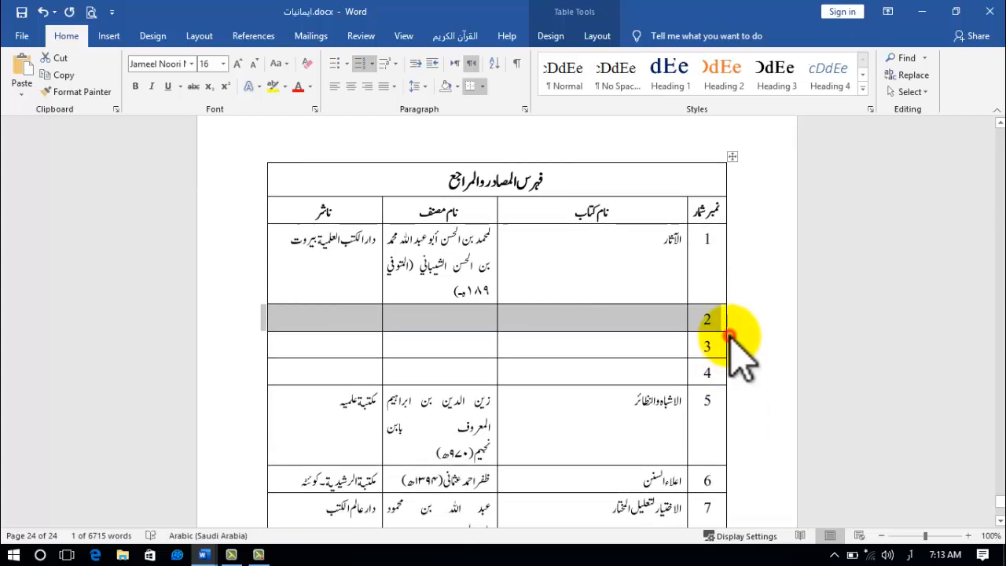
pyautogui.click(730, 335)
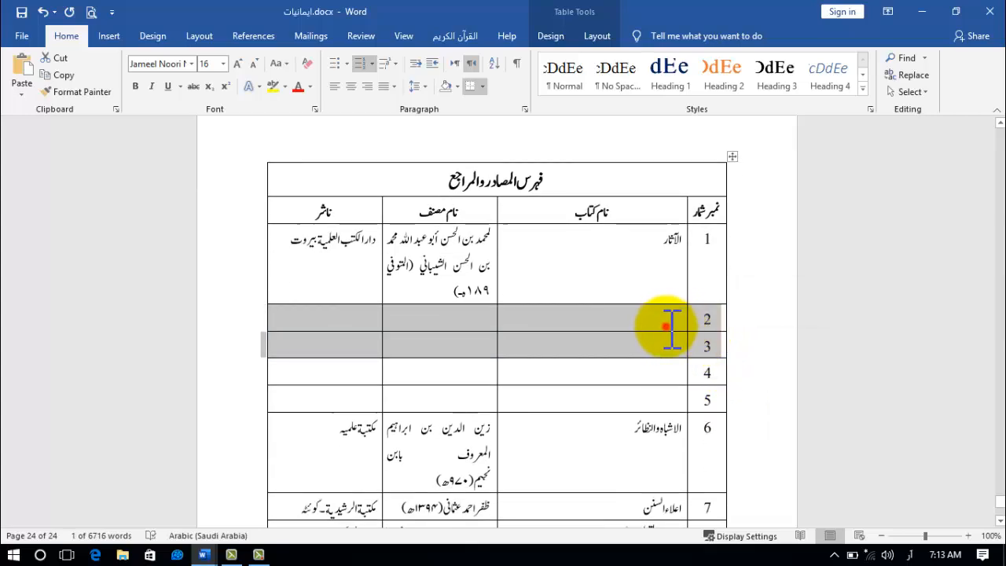
# - Paste the copied حرف الباء entries as text only into the book, author and publisher cells of the new rows 2 to 5
pyautogui.moveTo(669, 326); pyautogui.dragTo(330, 377)
pyautogui.rightClick(311, 349)
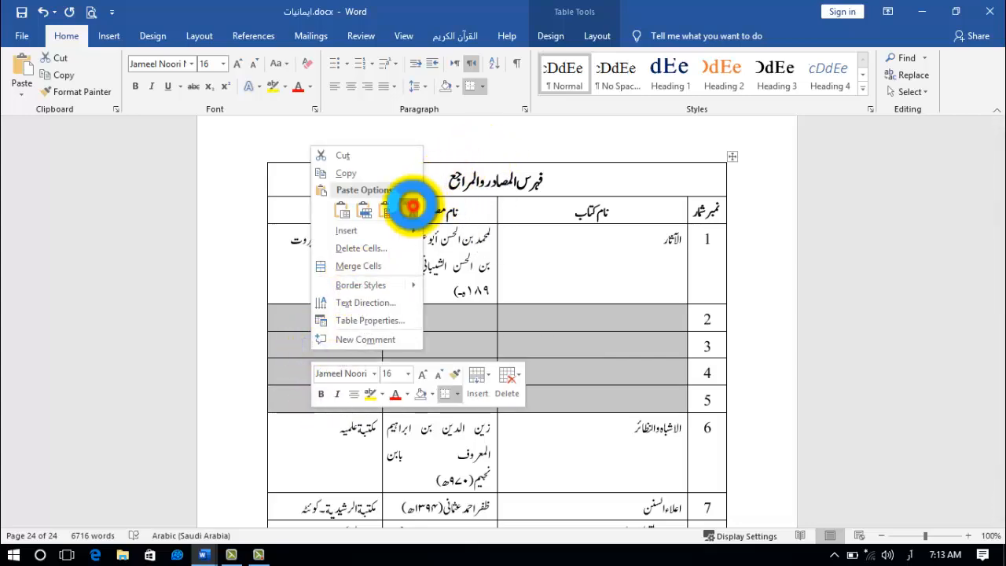
pyautogui.click(410, 206)
pyautogui.scroll(-8, 517, 338)
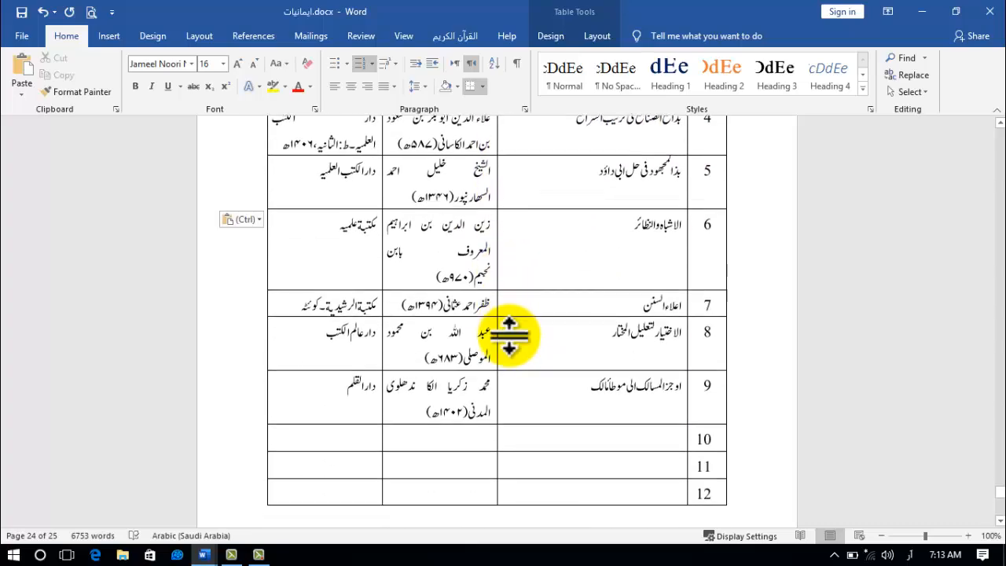
pyautogui.scroll(-8, 514, 335)
pyautogui.scroll(3, 550, 306)
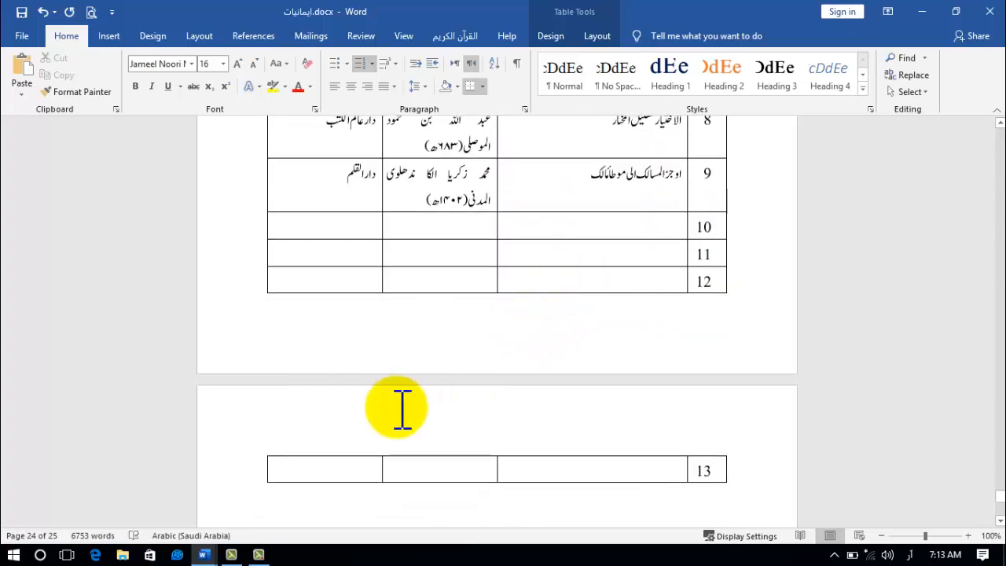
# - Copy the book, author and publisher cells of entries 15 to 19, above حرف الجيم, in كتاب الصلوة - Copy.docx
pyautogui.moveTo(201, 560)
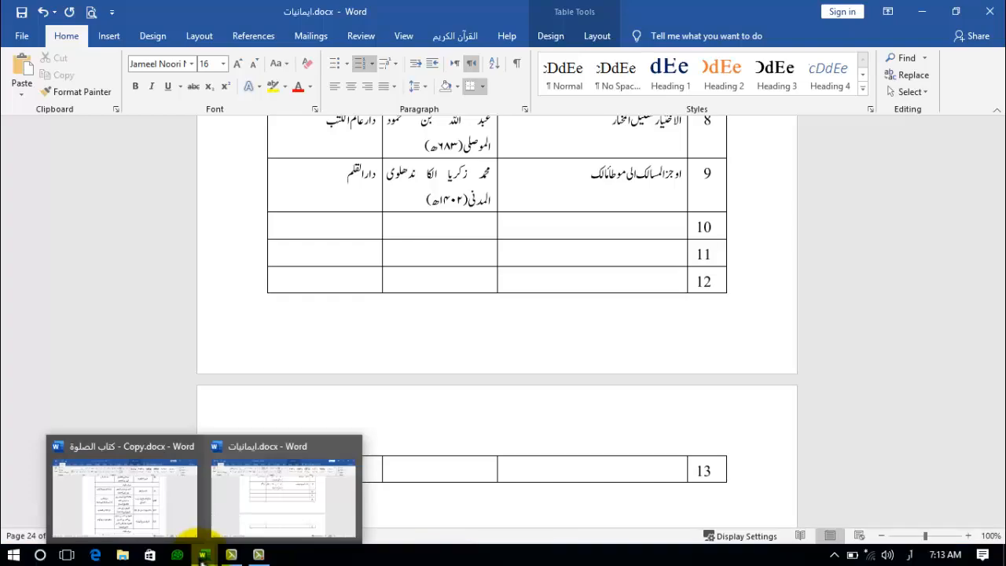
pyautogui.click(139, 479)
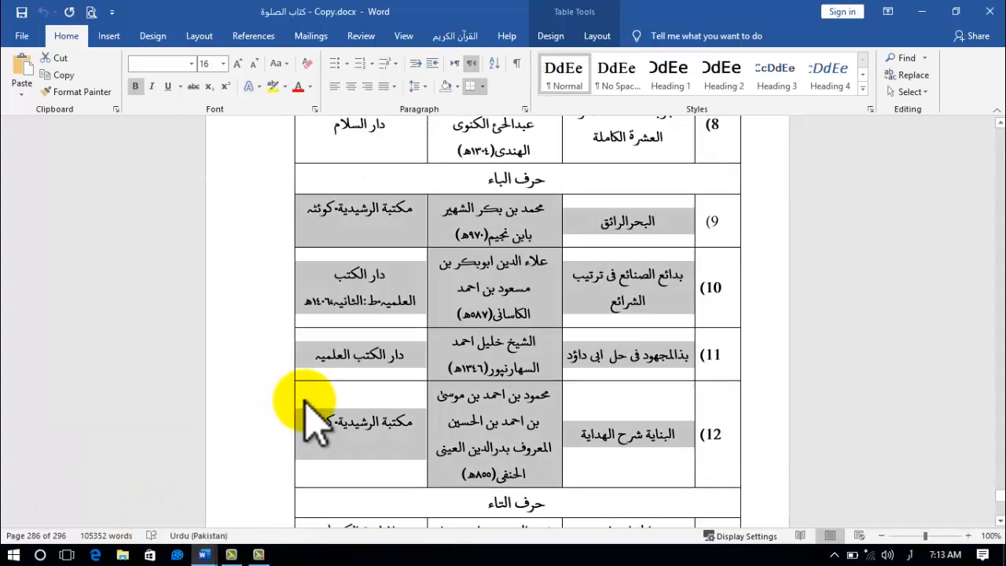
pyautogui.scroll(-5, 326, 417)
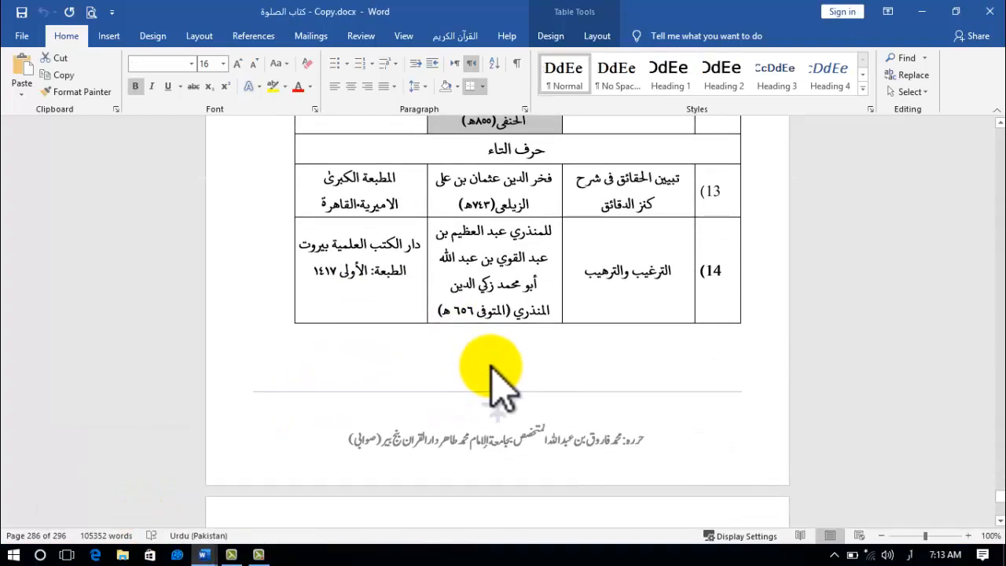
pyautogui.scroll(-7, 492, 365)
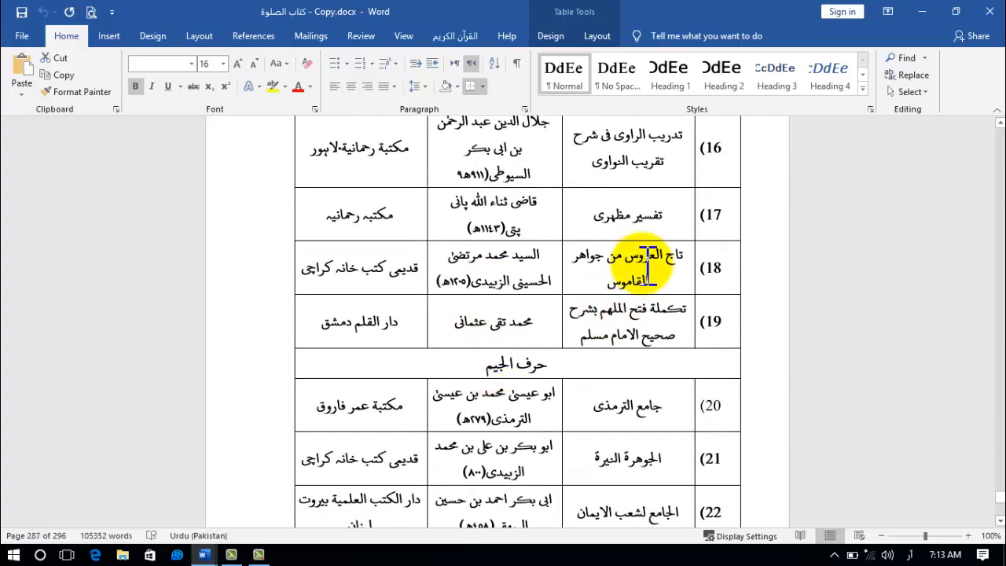
pyautogui.scroll(3, 646, 268)
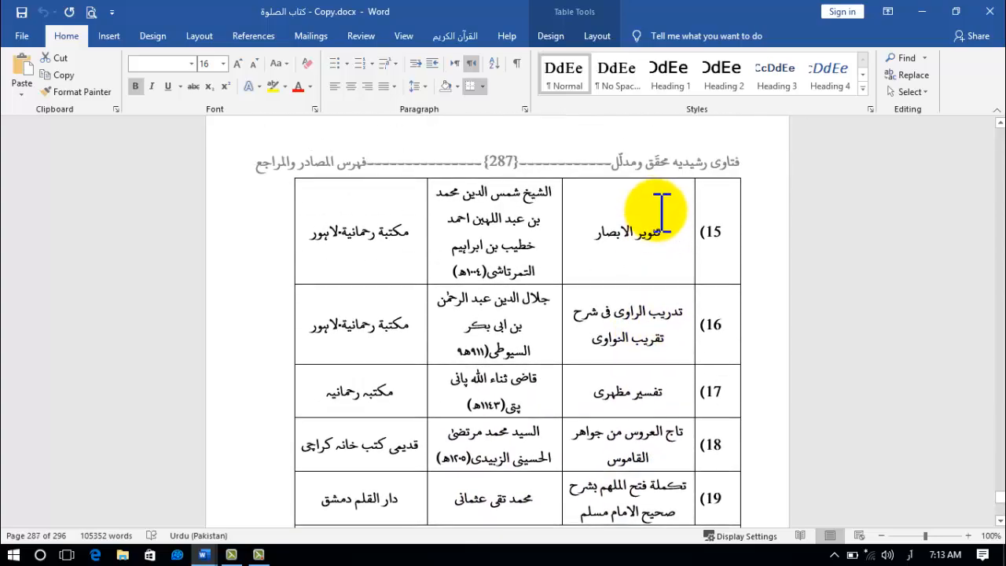
pyautogui.scroll(-1, 662, 211)
pyautogui.moveTo(652, 197); pyautogui.dragTo(356, 405)
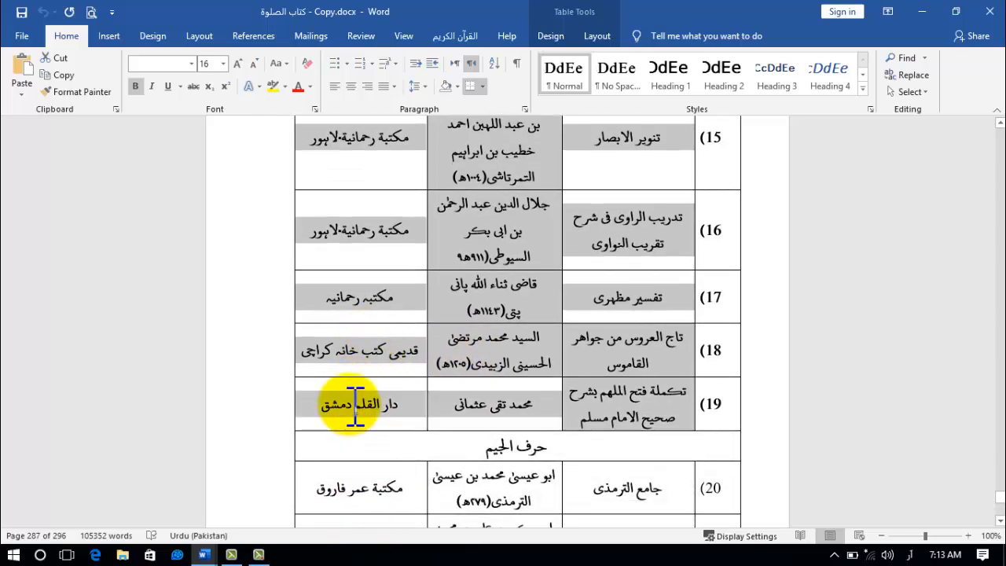
pyautogui.scroll(2, 464, 314)
pyautogui.scroll(-1, 471, 322)
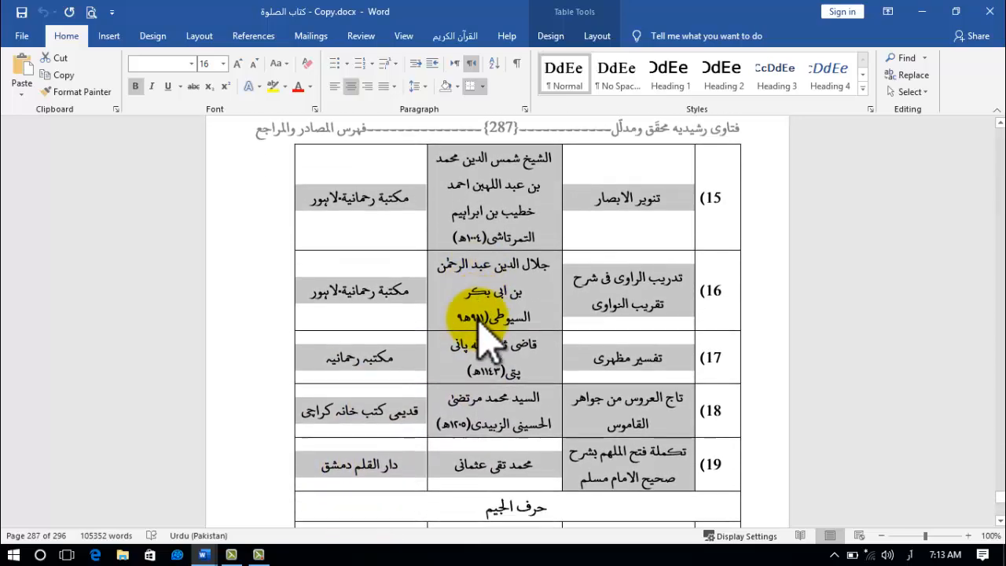
pyautogui.scroll(-1, 479, 334)
pyautogui.scroll(-1, 475, 322)
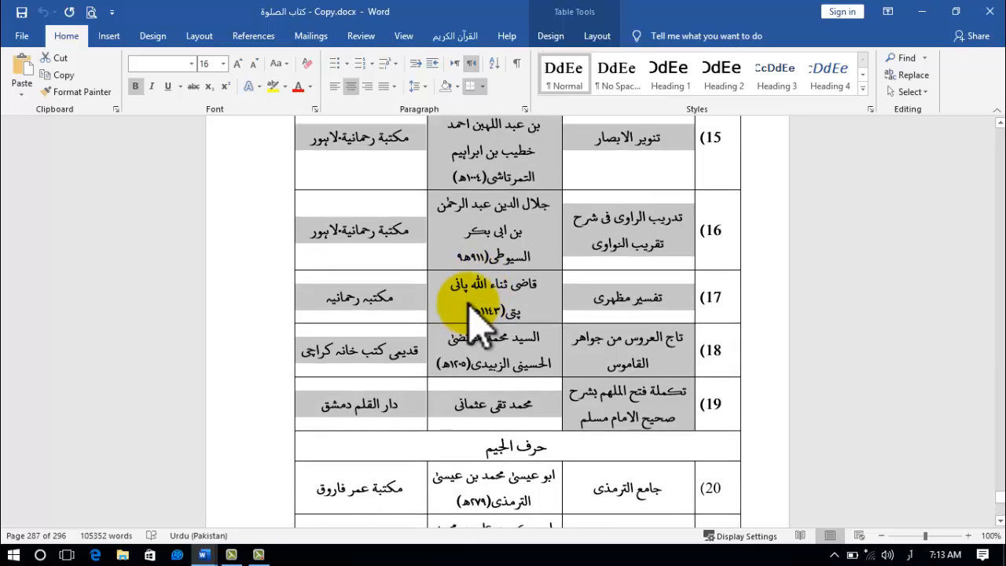
pyautogui.rightClick(458, 221)
pyautogui.click(480, 240)
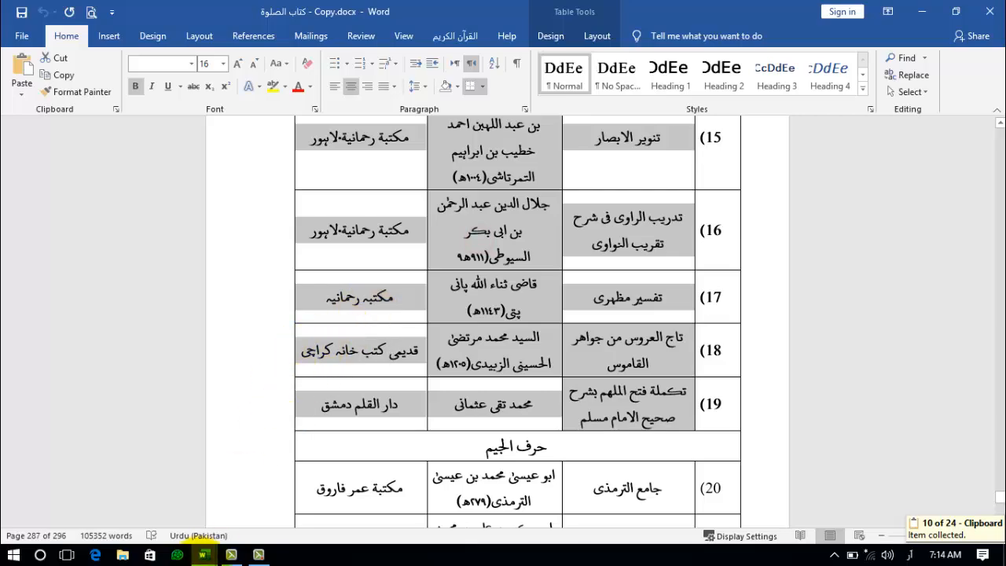
# - Switch to ايمانيات.docx and append one empty numbered row 14 at the end of the references table
pyautogui.moveTo(209, 555)
pyautogui.click(263, 472)
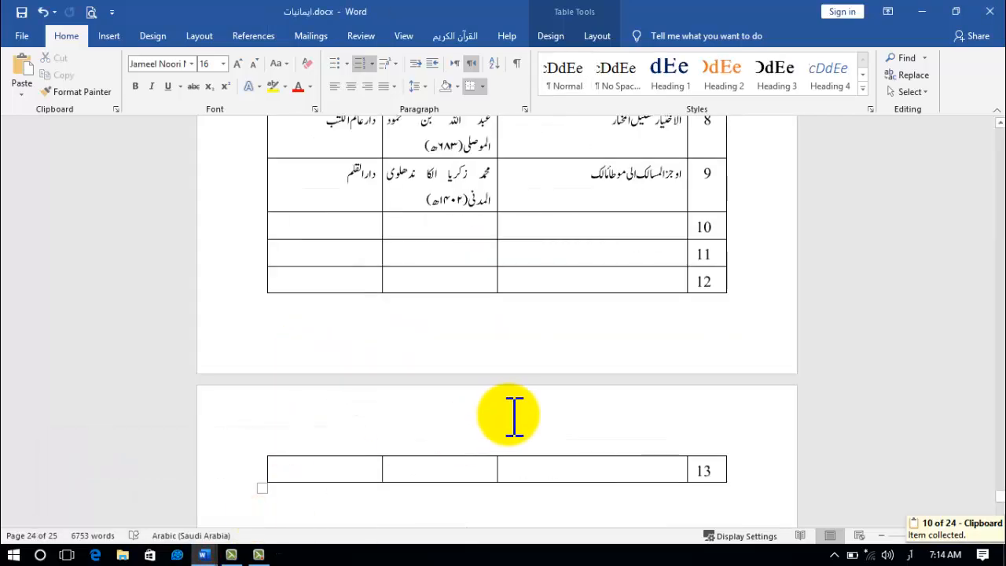
pyautogui.scroll(-3, 526, 389)
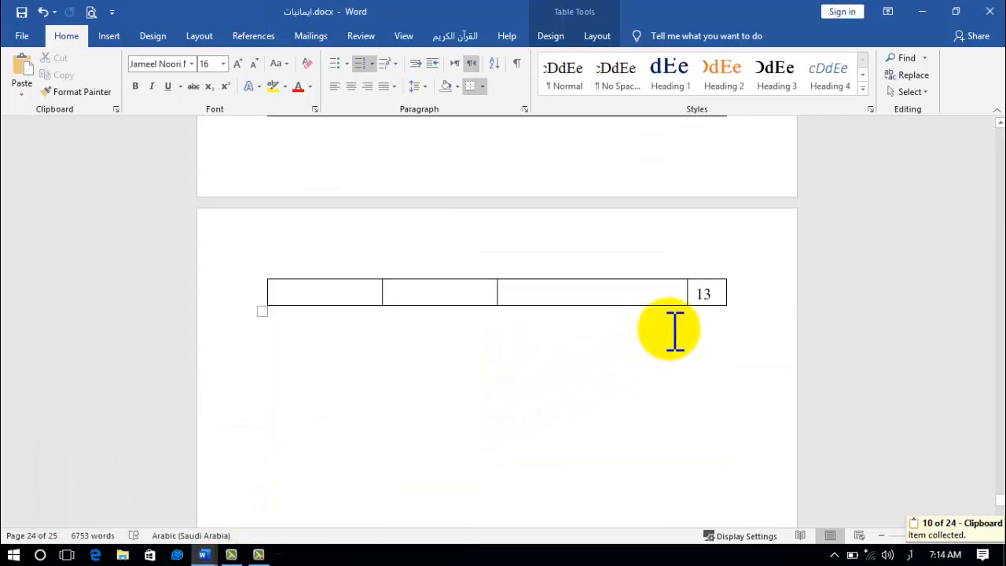
pyautogui.click(731, 307)
pyautogui.scroll(3, 714, 281)
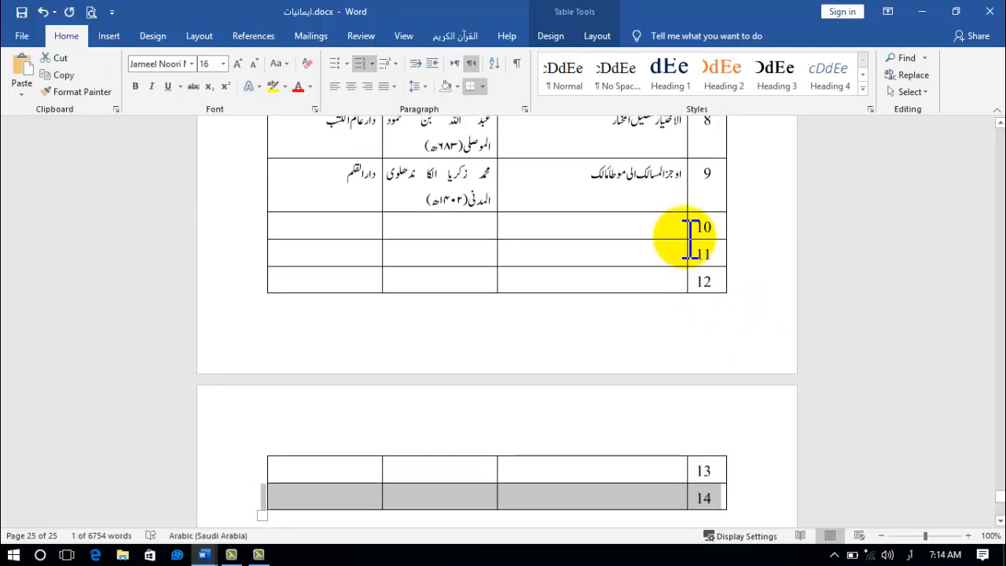
# - Paste the copied entries as text only into the book, author and publisher cells of rows 10 to 14
pyautogui.moveTo(667, 227); pyautogui.dragTo(303, 505)
pyautogui.rightClick(333, 239)
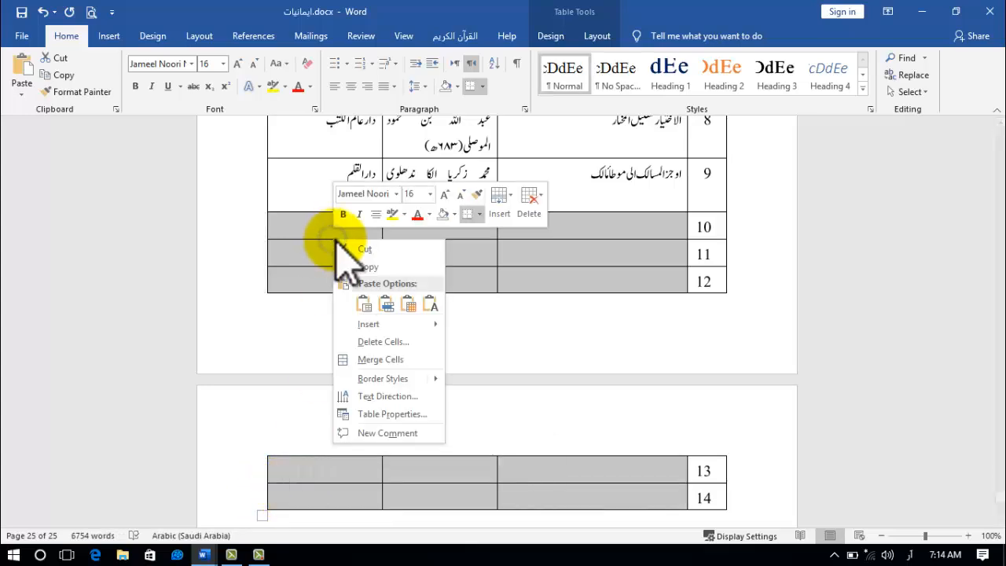
pyautogui.click(431, 303)
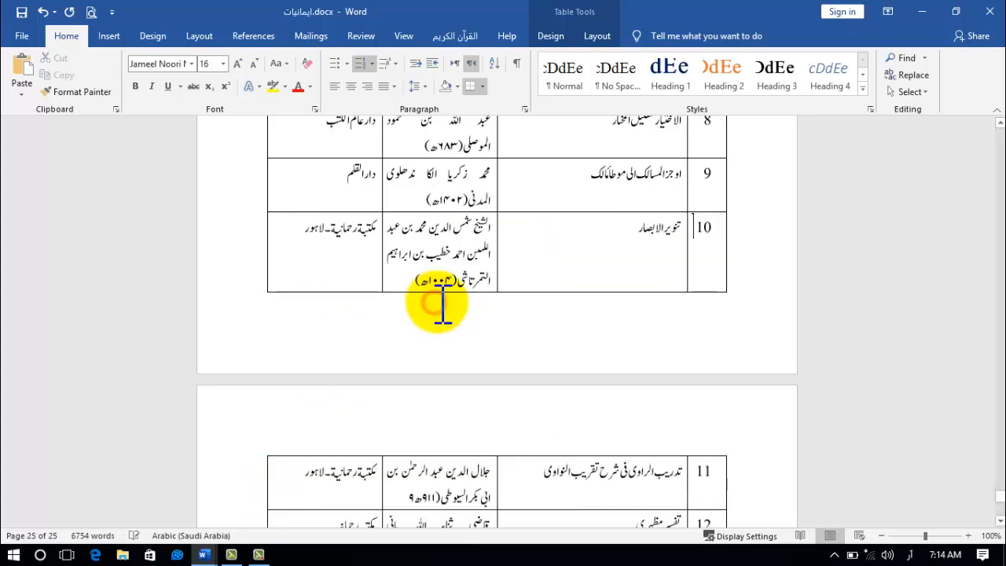
# - Set the font of the book, author and publisher cells in rows 1 to 14 to Ihsan likdood
pyautogui.scroll(5, 488, 275)
pyautogui.scroll(2, 491, 279)
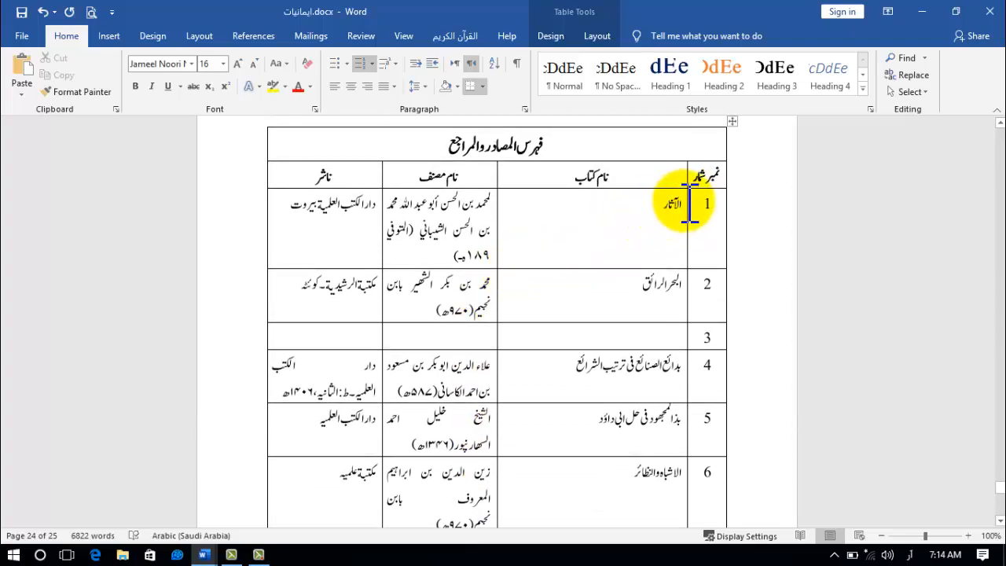
pyautogui.moveTo(678, 224); pyautogui.dragTo(289, 344)
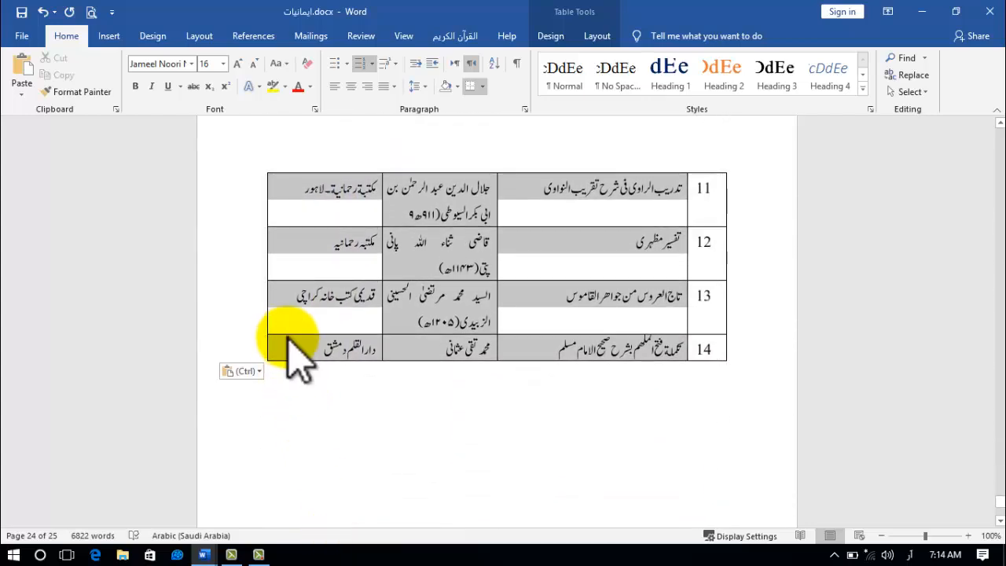
pyautogui.click(191, 63)
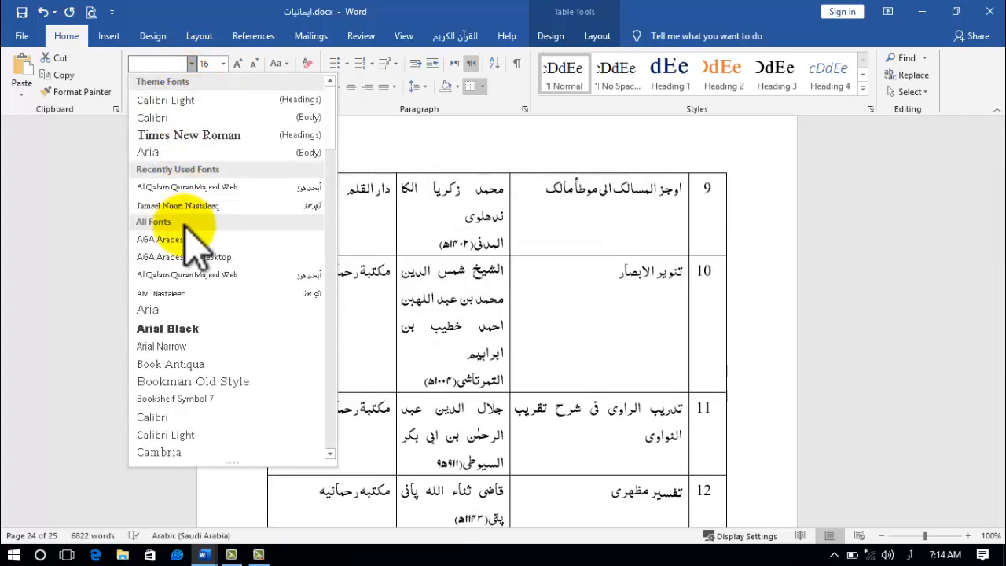
pyautogui.scroll(-12, 183, 311)
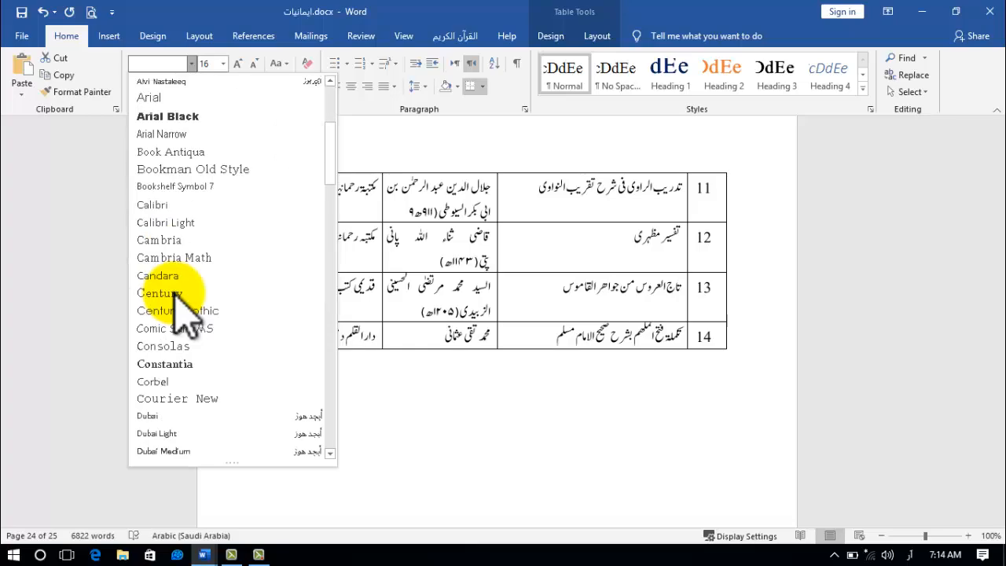
pyautogui.scroll(-1, 182, 310)
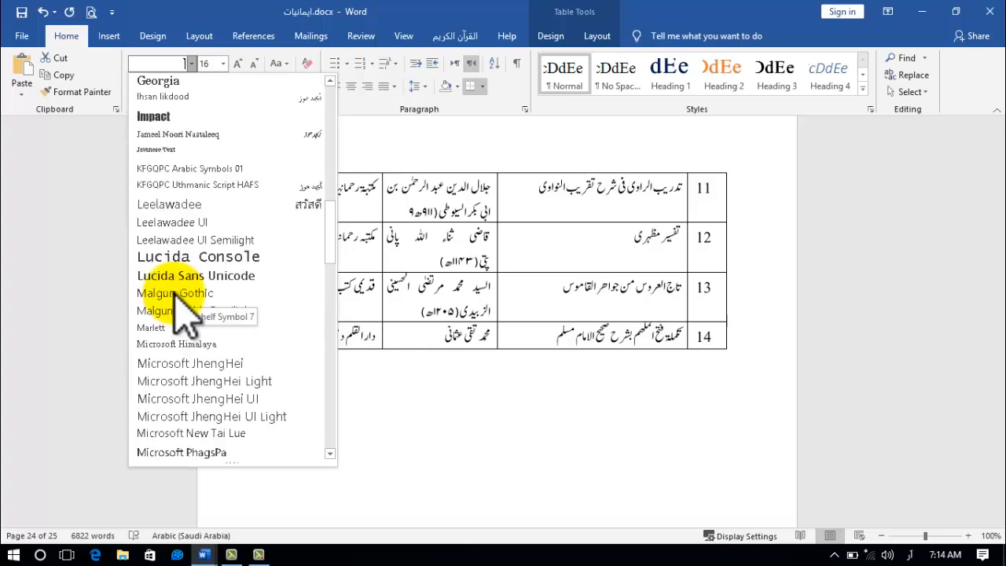
pyautogui.scroll(1, 126, 303)
pyautogui.press('Escape')
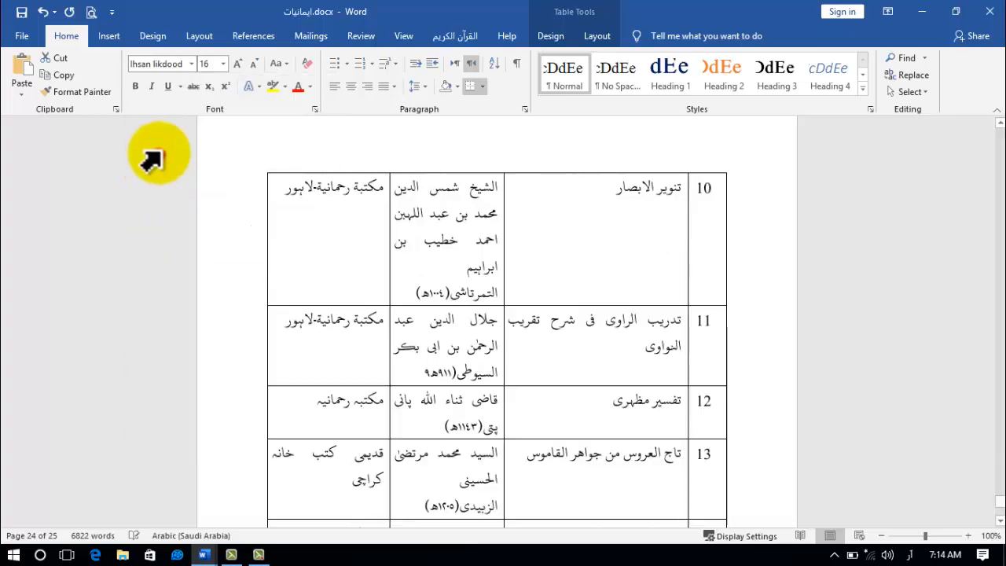
# - Centre the text of the selected book, author and publisher cells both horizontally and vertically
pyautogui.scroll(3, 491, 299)
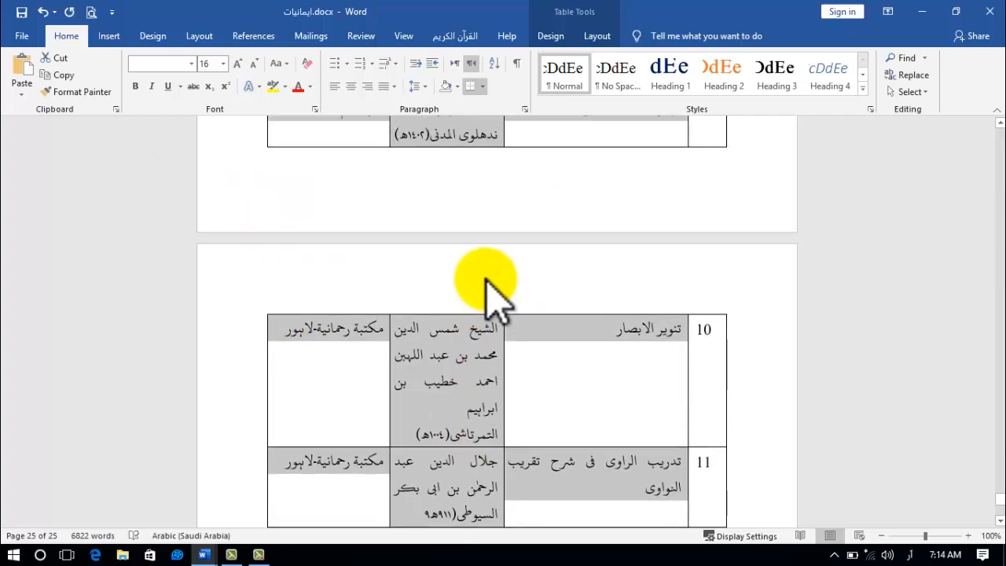
pyautogui.scroll(15, 483, 276)
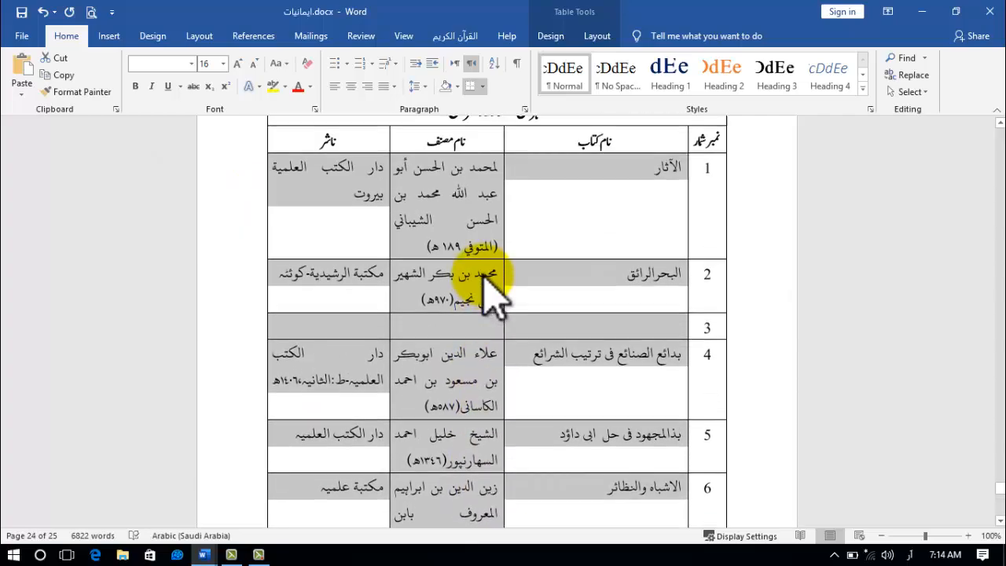
pyautogui.click(599, 35)
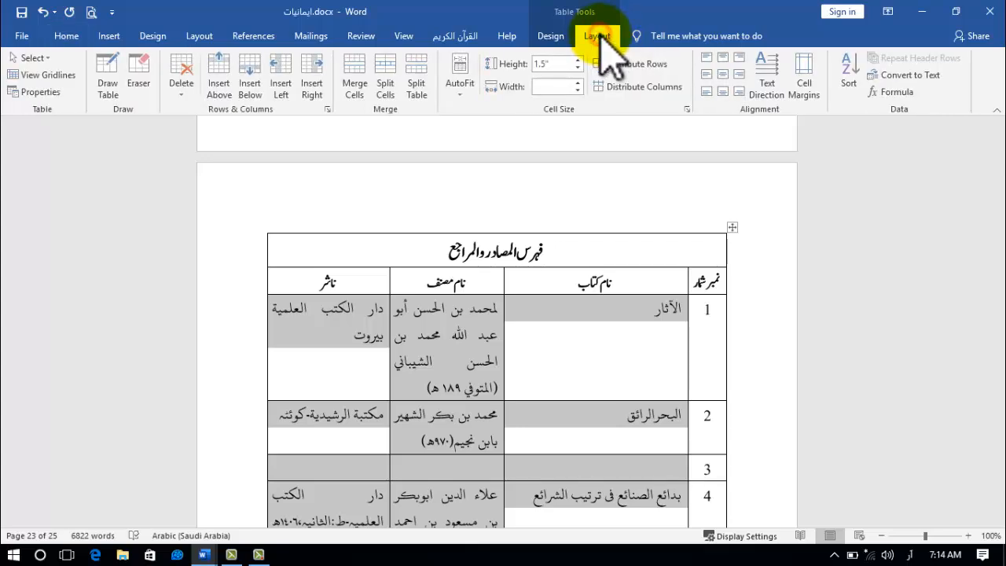
pyautogui.click(724, 74)
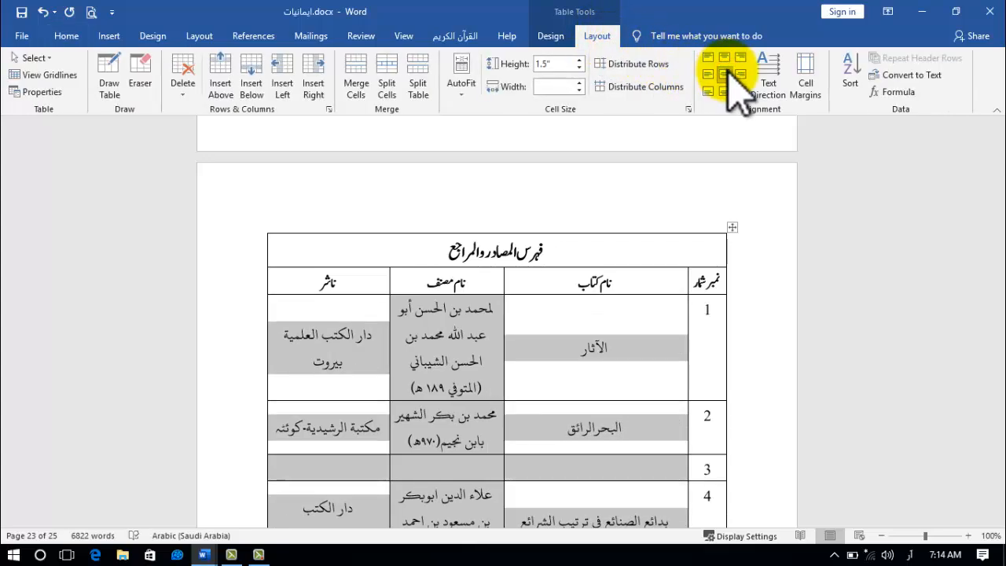
# - Centre the serial numbers 1 to 14 in the نمبر شمار column horizontally and vertically within their cells
pyautogui.scroll(-4, 696, 291)
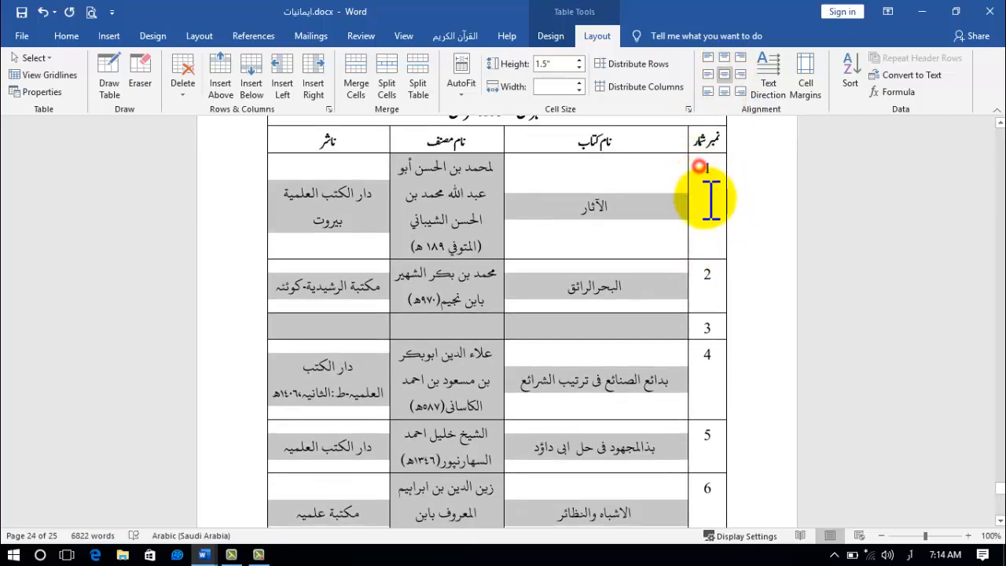
pyautogui.moveTo(700, 166); pyautogui.dragTo(702, 404)
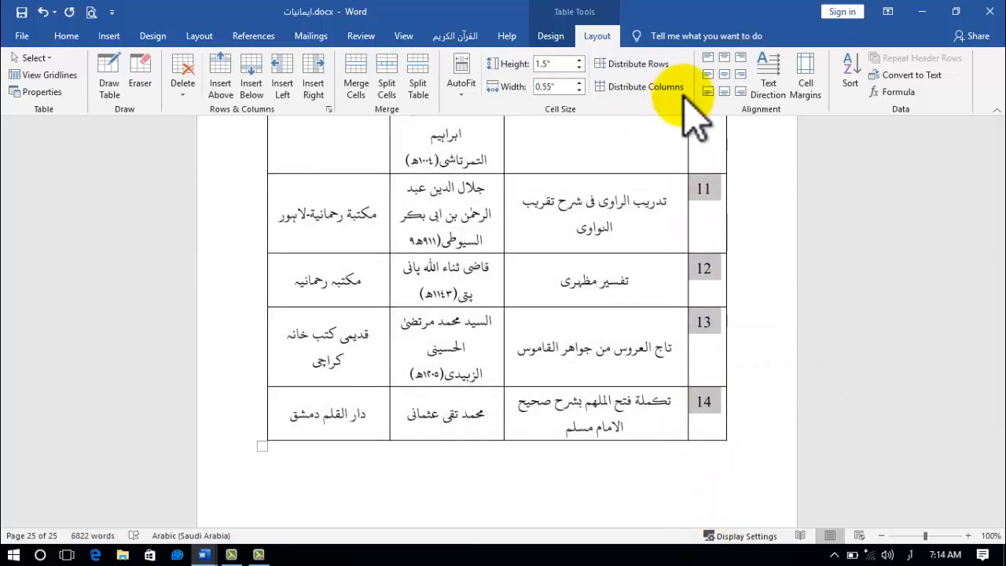
pyautogui.click(724, 74)
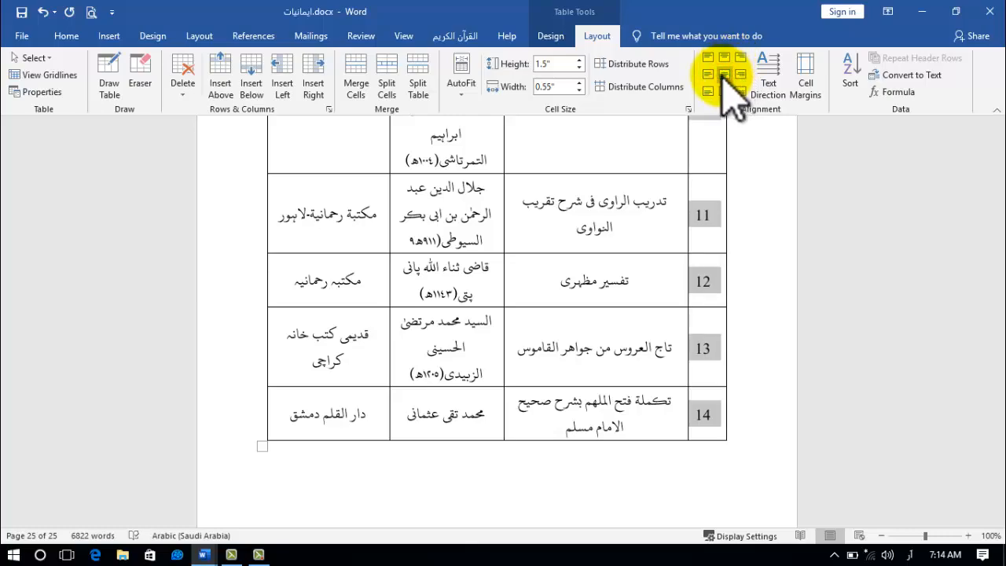
pyautogui.scroll(5, 640, 249)
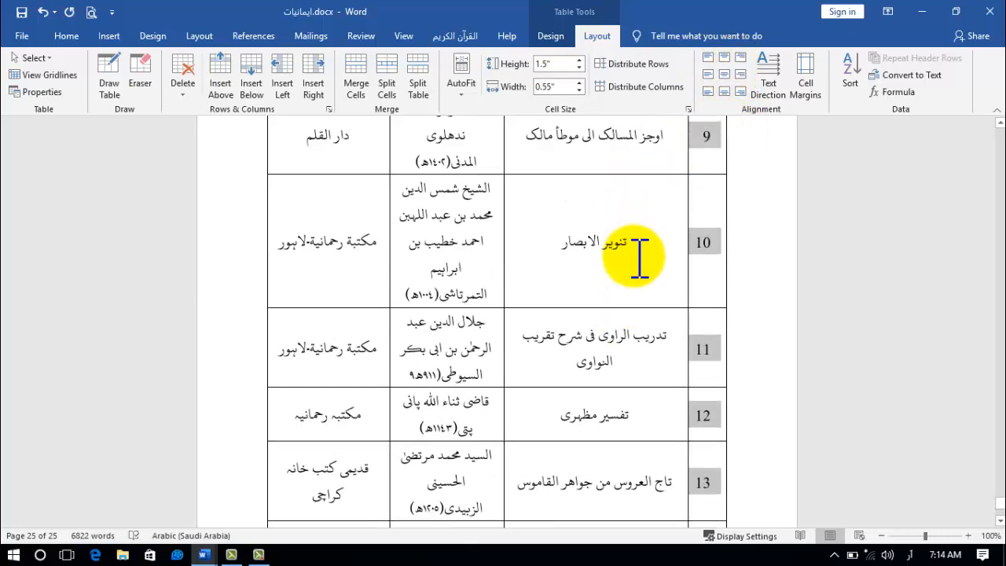
pyautogui.scroll(15, 638, 253)
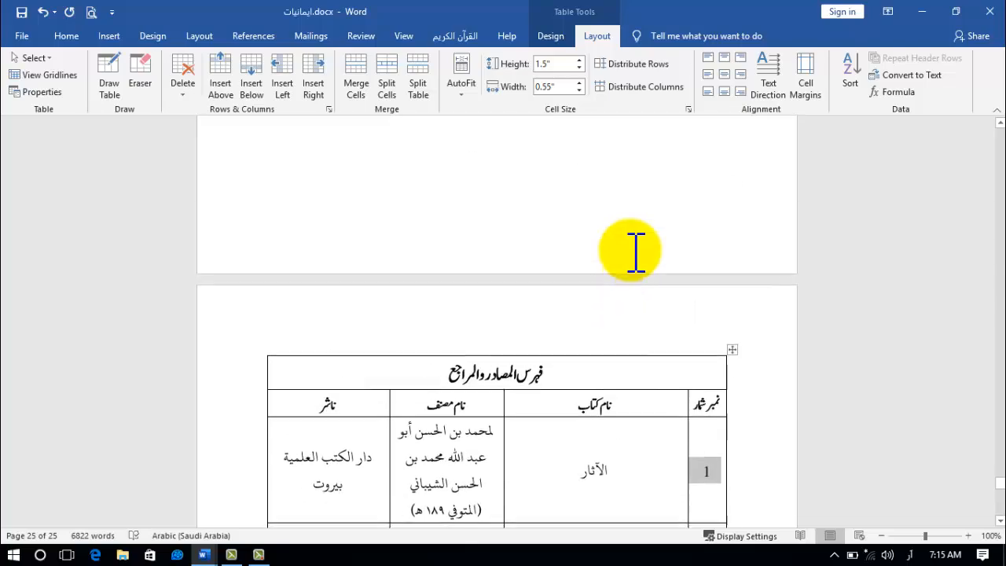
# - Select the book-name cells of rows 1 to 14 and sort the rows by Column 2 as text in ascending order
pyautogui.scroll(-6, 629, 244)
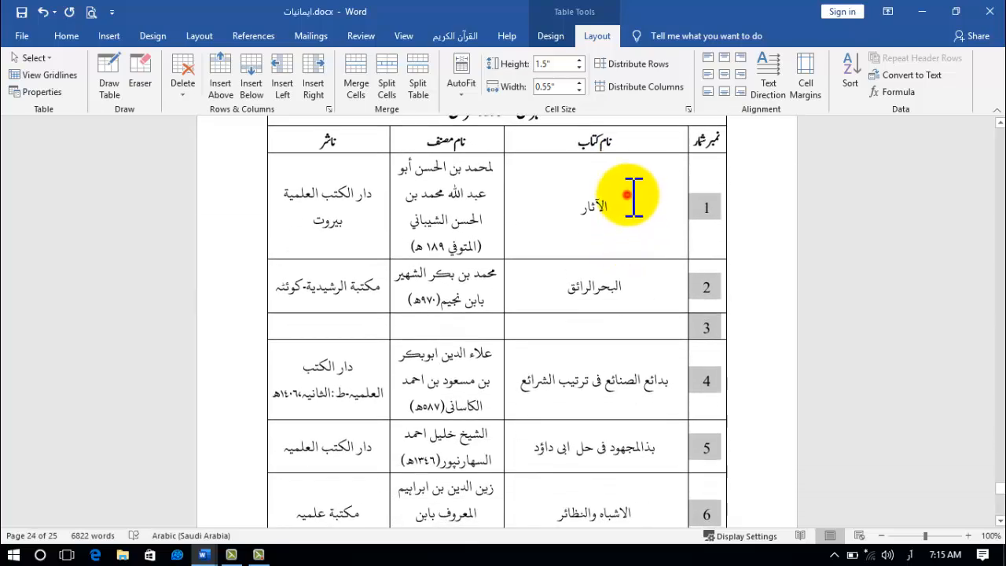
pyautogui.click(639, 209)
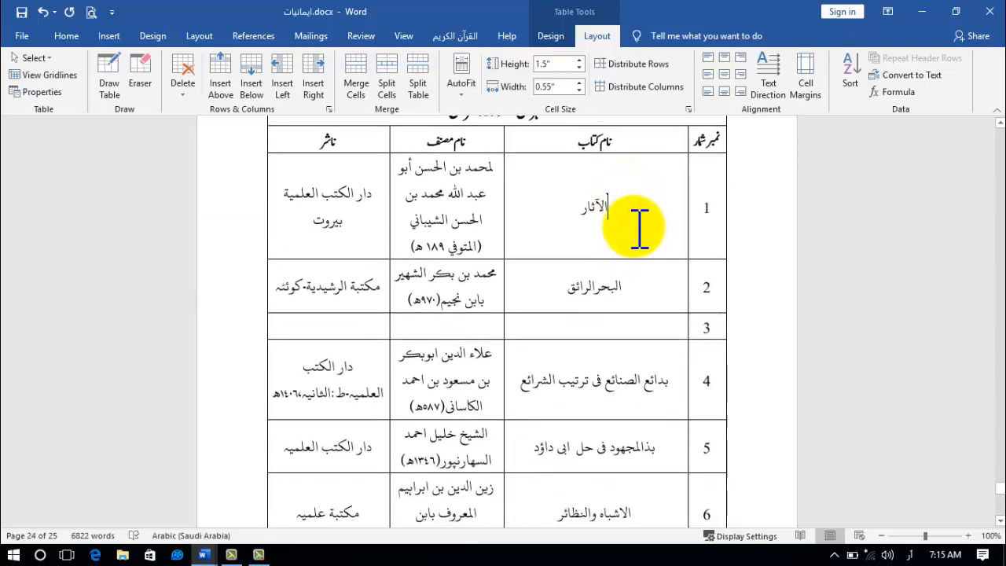
pyautogui.moveTo(597, 262); pyautogui.dragTo(597, 279)
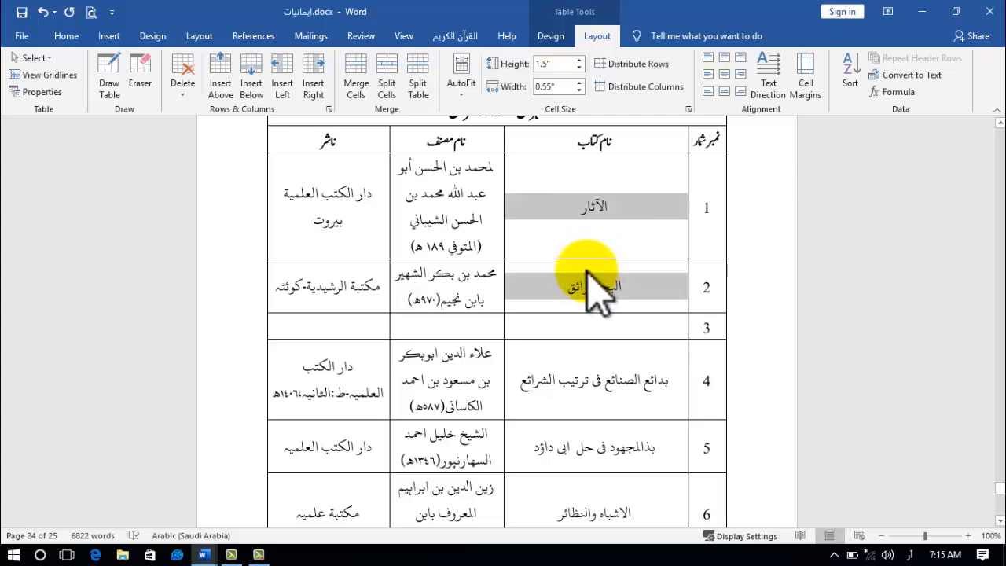
pyautogui.click(476, 226)
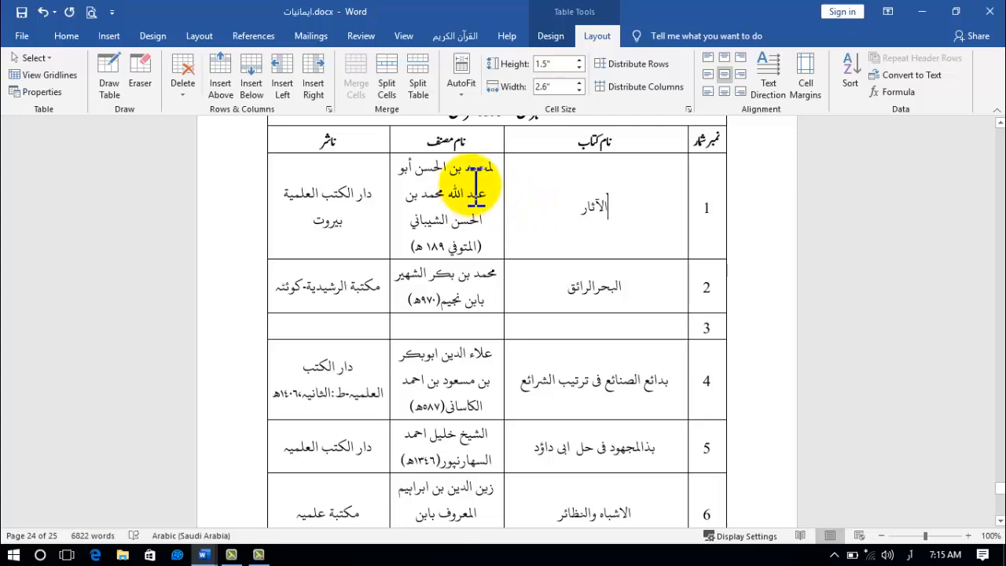
pyautogui.click(630, 187)
pyautogui.moveTo(582, 389); pyautogui.dragTo(579, 440)
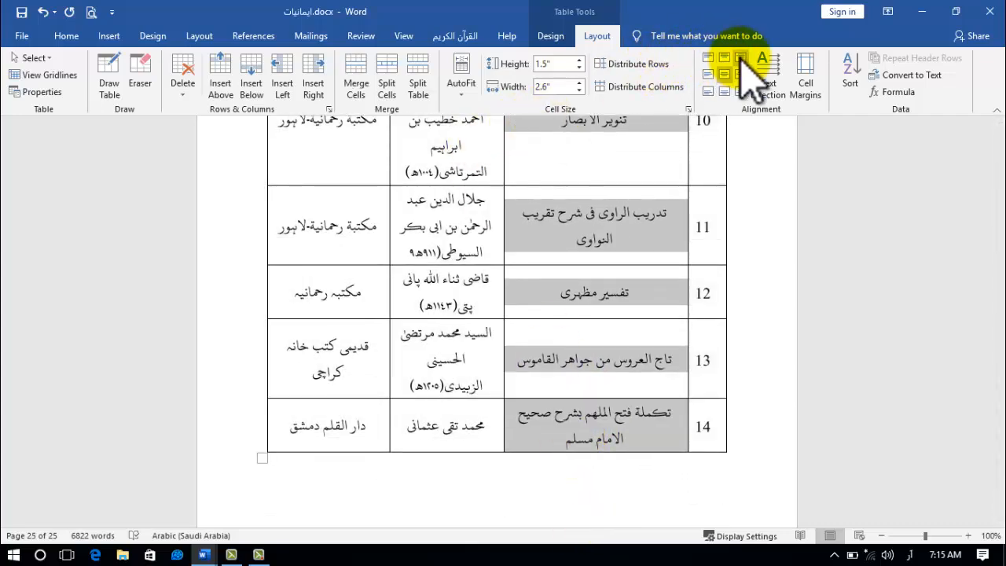
pyautogui.click(849, 75)
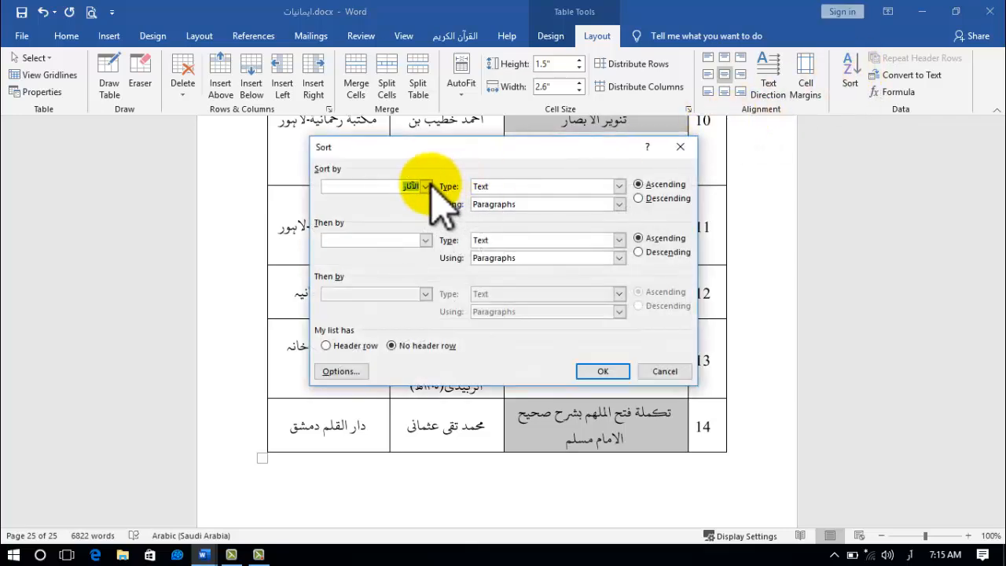
pyautogui.click(426, 187)
pyautogui.click(353, 202)
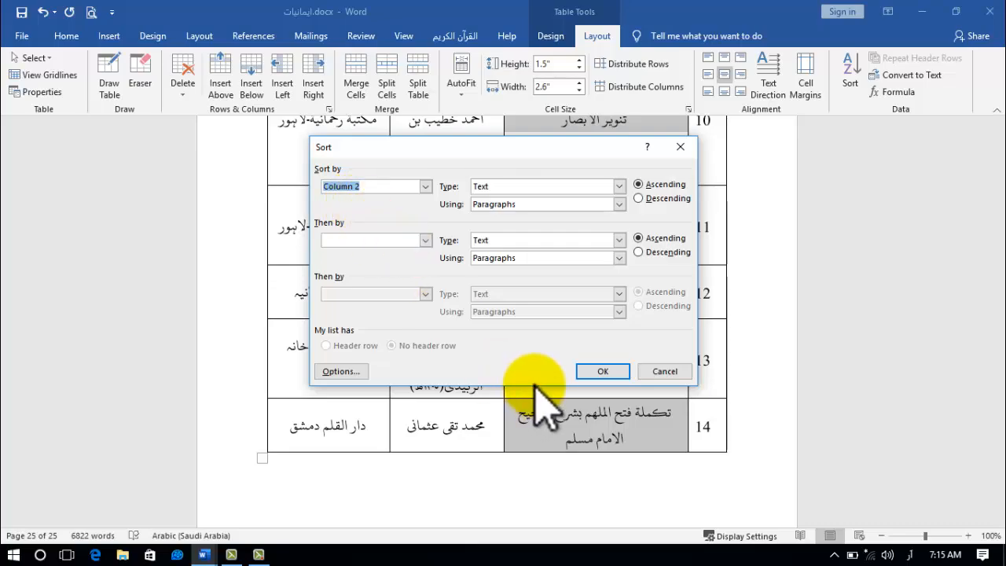
pyautogui.click(597, 371)
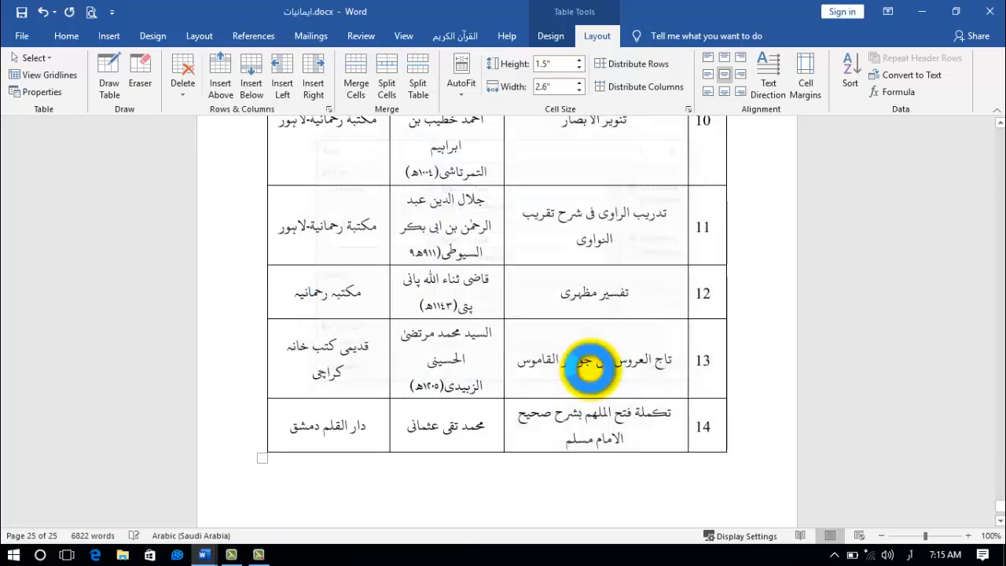
# - Examine the alphabetical order of the book names throughout the sorted references table
pyautogui.scroll(12, 548, 307)
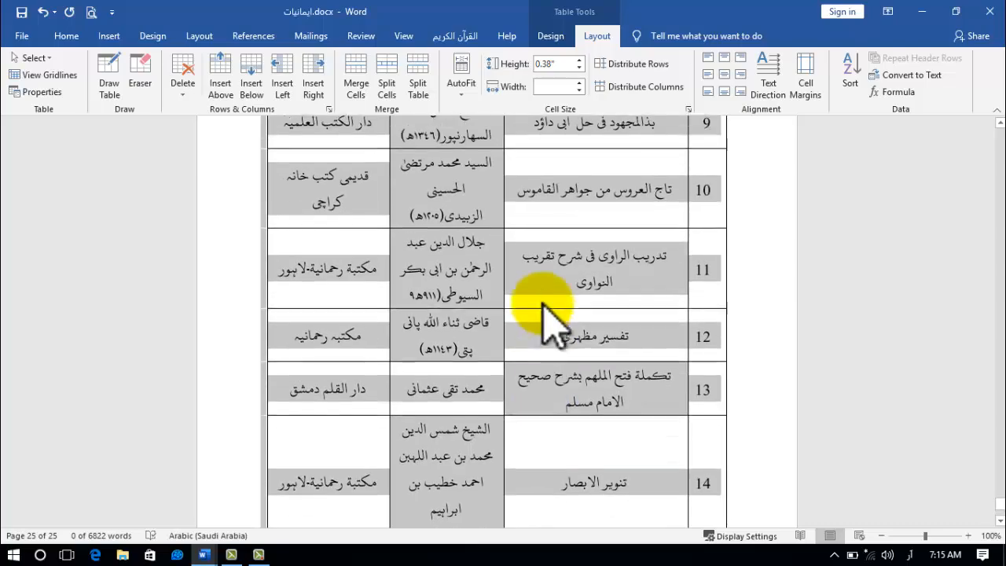
pyautogui.scroll(6, 542, 306)
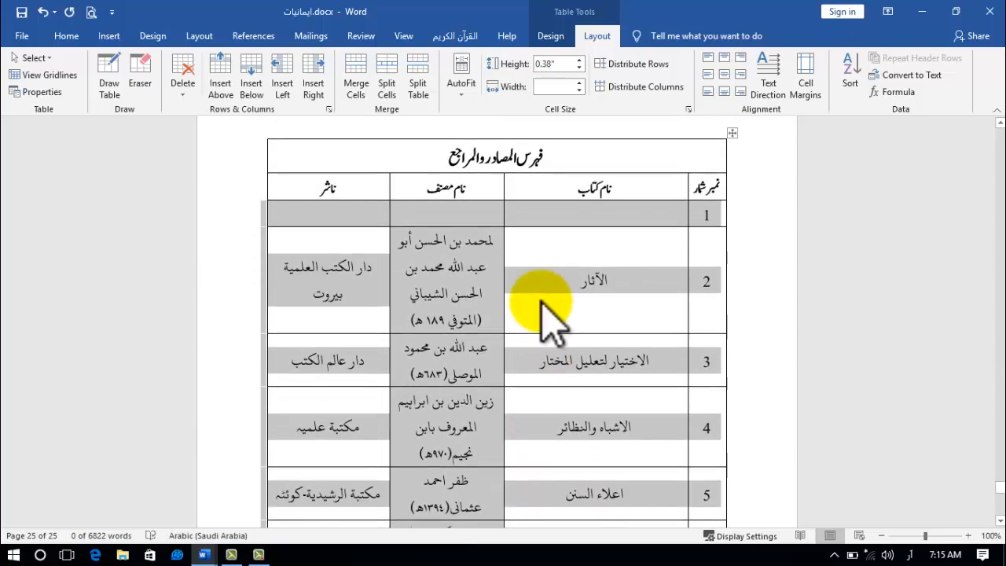
pyautogui.scroll(-3, 566, 288)
pyautogui.click(588, 289)
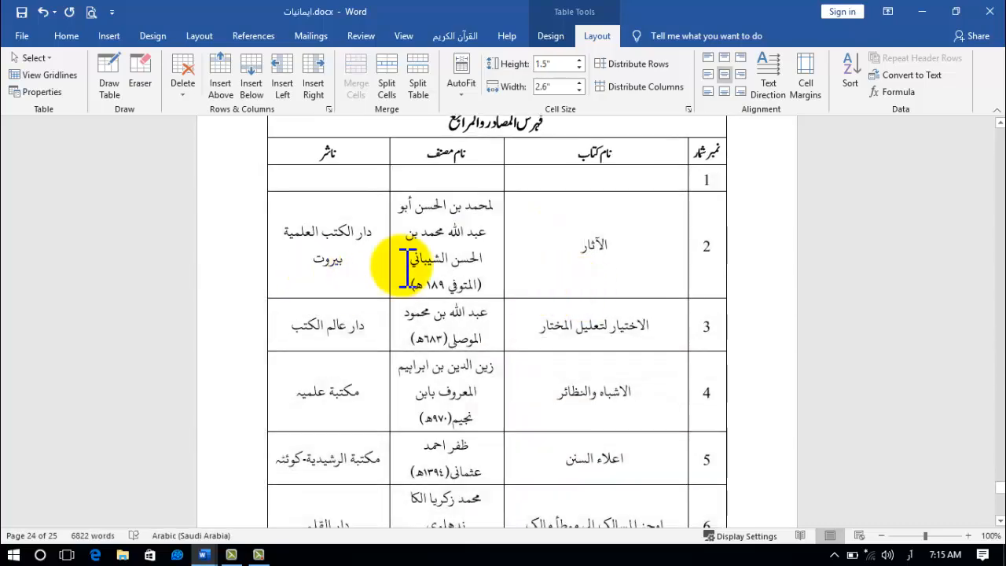
pyautogui.scroll(-2, 554, 265)
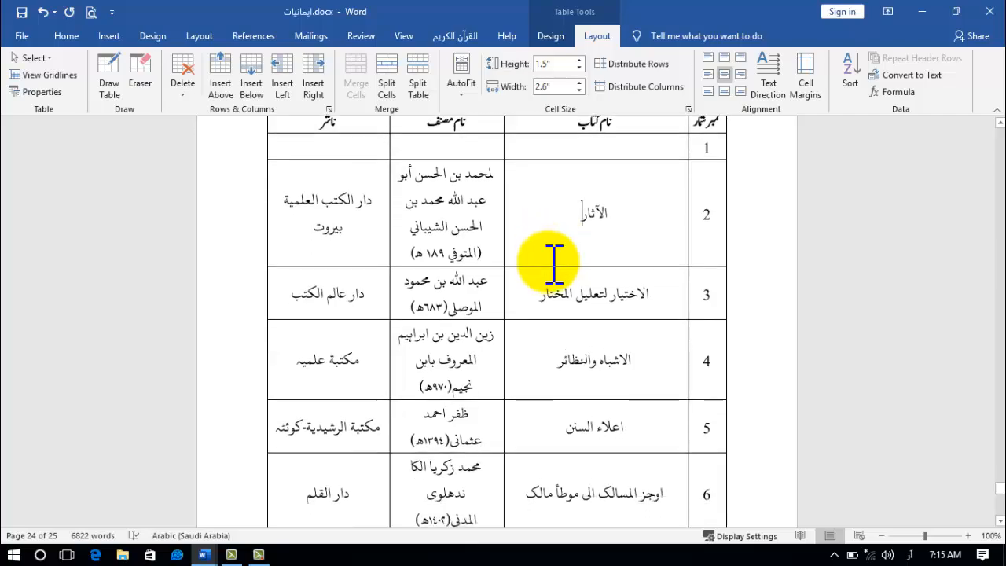
pyautogui.scroll(-1, 595, 263)
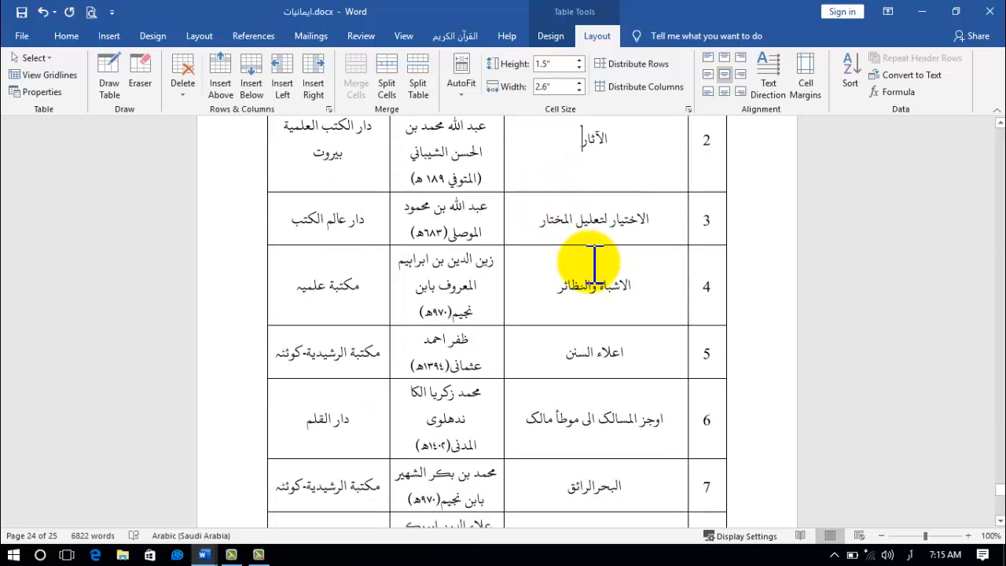
pyautogui.scroll(-1, 595, 263)
pyautogui.scroll(-2, 597, 264)
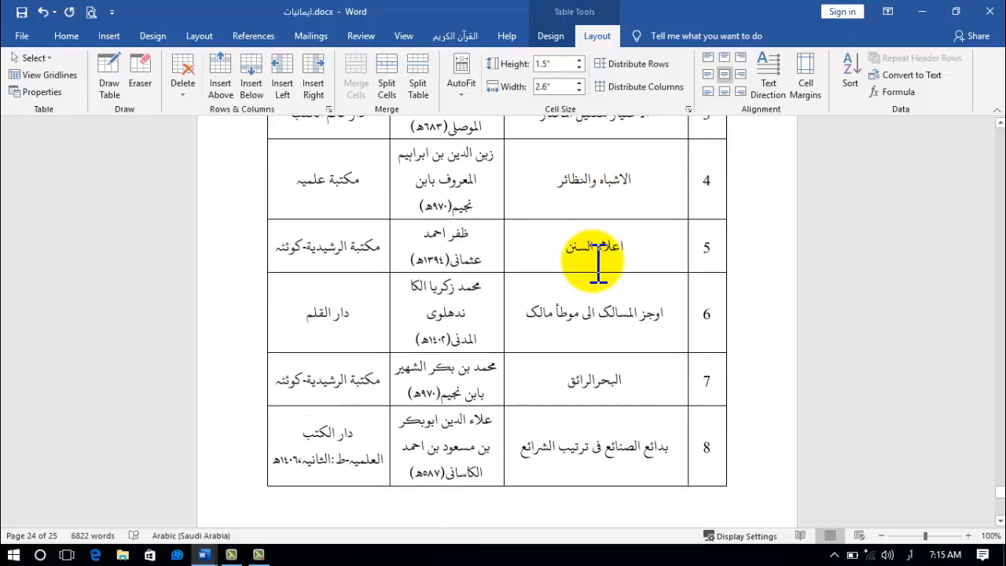
pyautogui.scroll(-2, 598, 264)
pyautogui.scroll(-3, 621, 256)
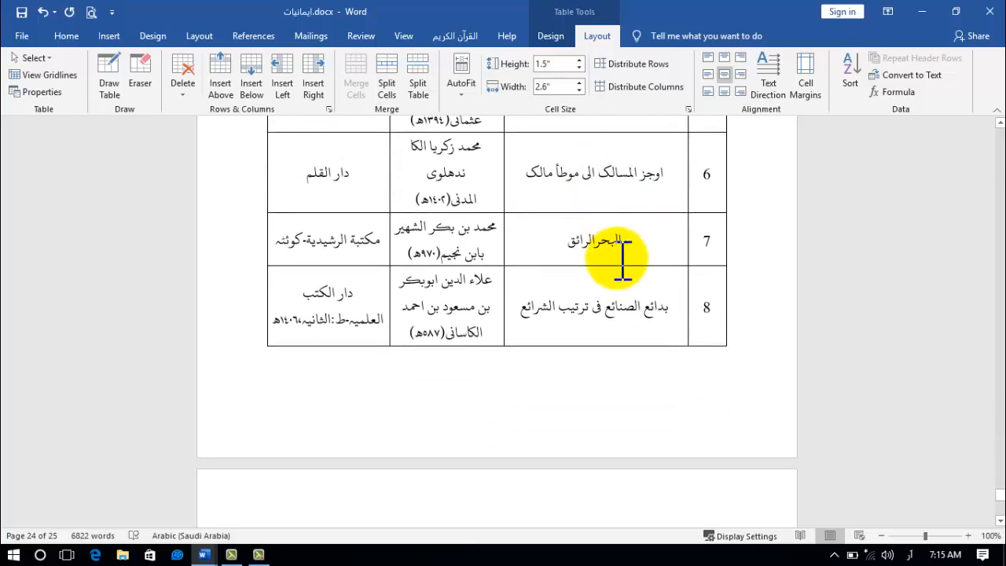
# - Insert a blank row between the اوجز المسالک الی موطأ مالک and البحرالرائق entries and merge its cells into one
pyautogui.scroll(-10, 644, 276)
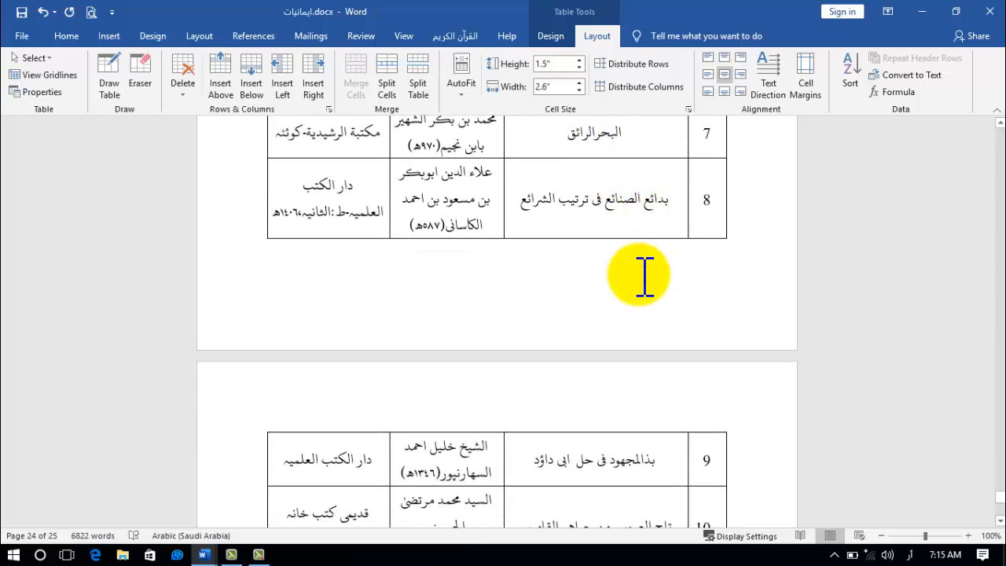
pyautogui.scroll(-6, 644, 275)
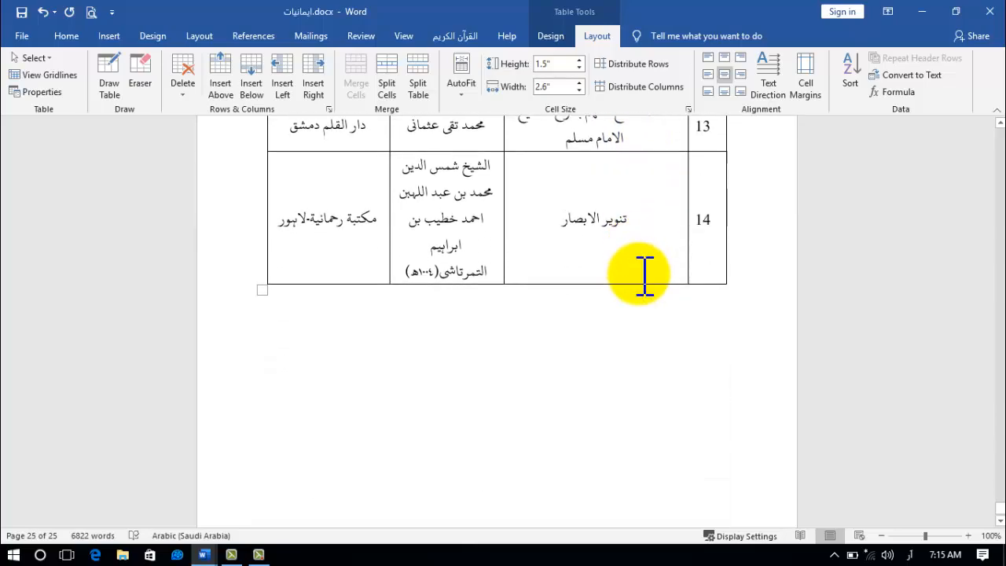
pyautogui.scroll(12, 645, 275)
pyautogui.scroll(13, 643, 275)
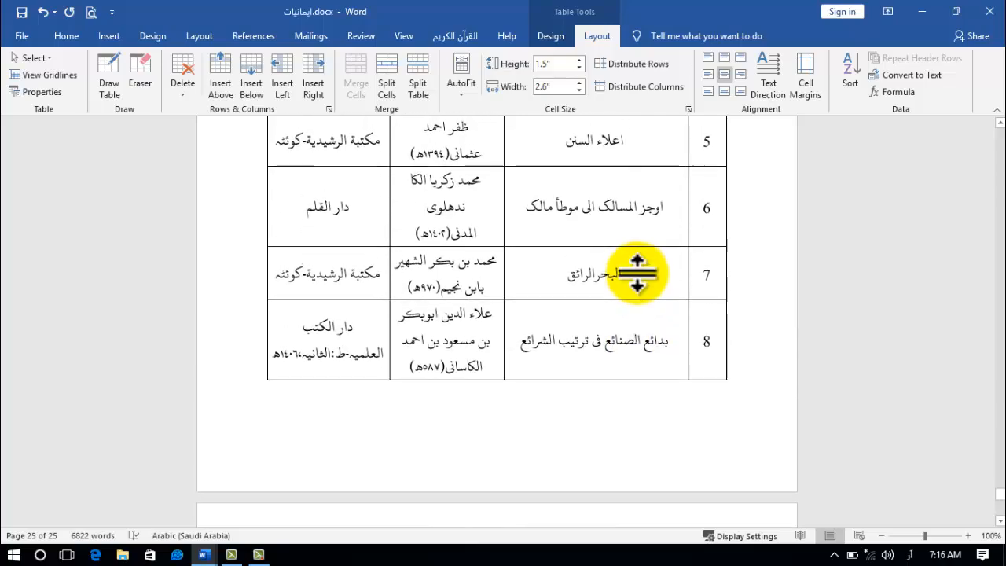
pyautogui.scroll(-7, 643, 275)
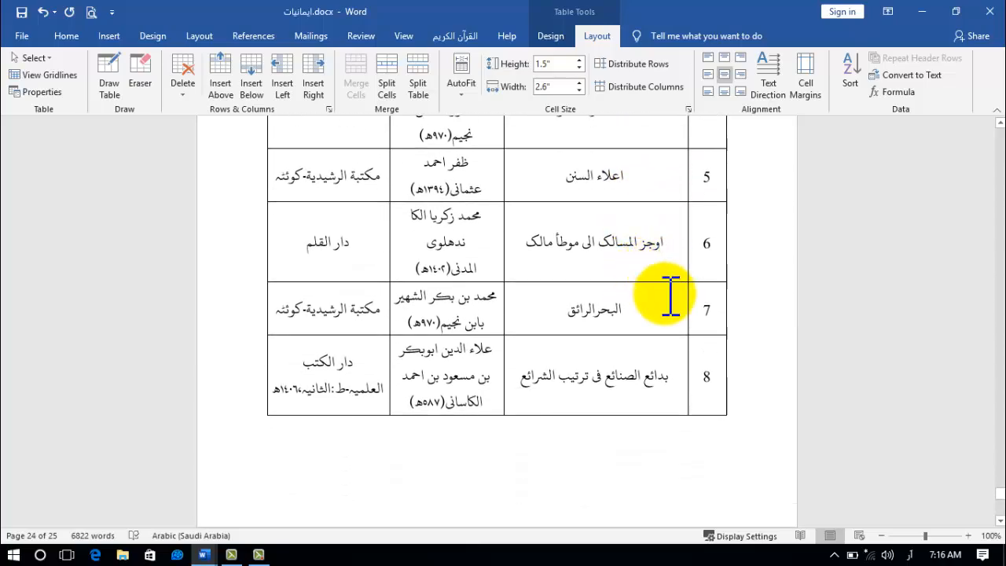
pyautogui.scroll(-1, 670, 297)
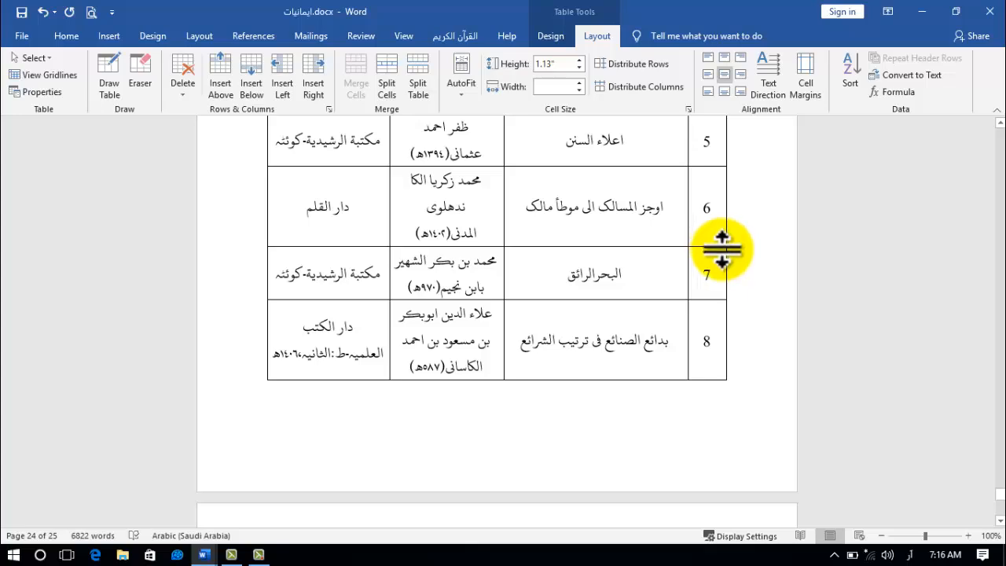
pyautogui.click(729, 248)
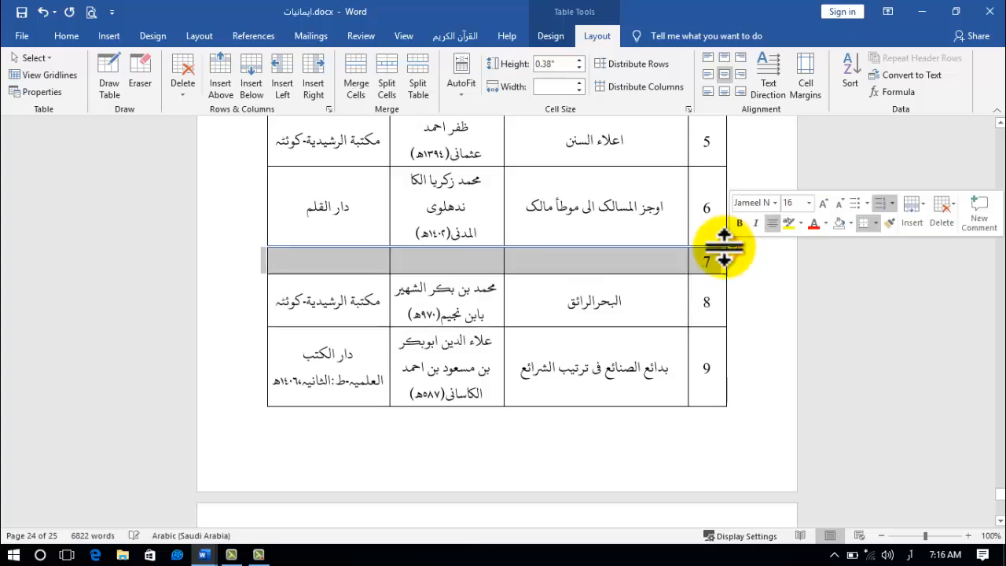
pyautogui.click(352, 71)
# - Add an empty row above the تاج العروس من جواهر القاموس entry and merge it into one full-width cell
pyautogui.scroll(-3, 568, 260)
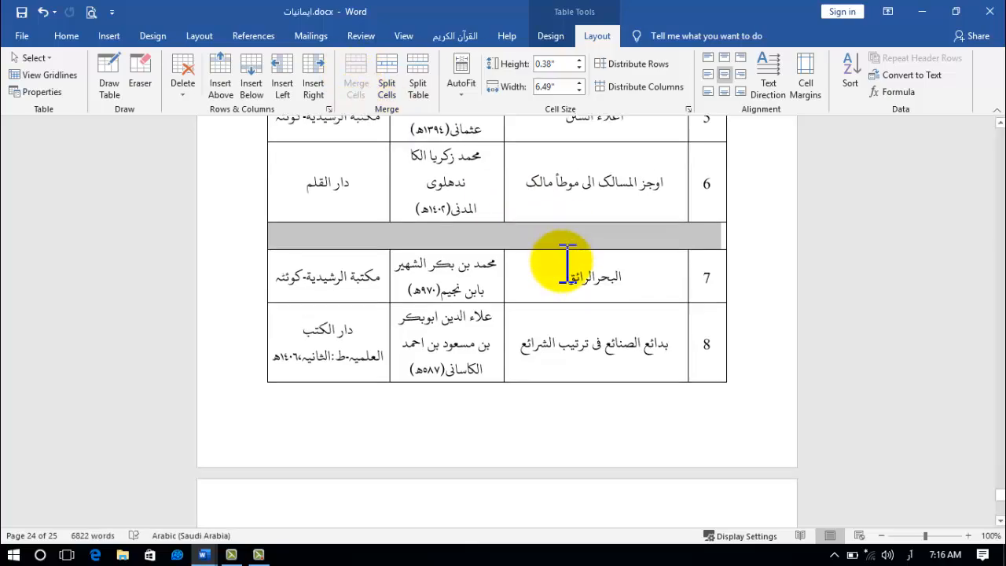
pyautogui.scroll(-4, 567, 259)
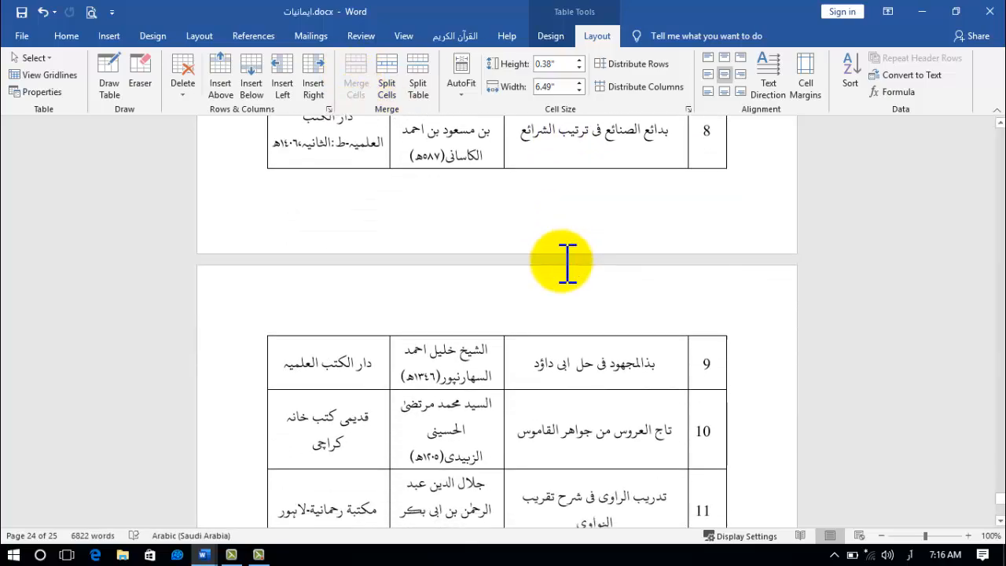
pyautogui.scroll(-1, 708, 314)
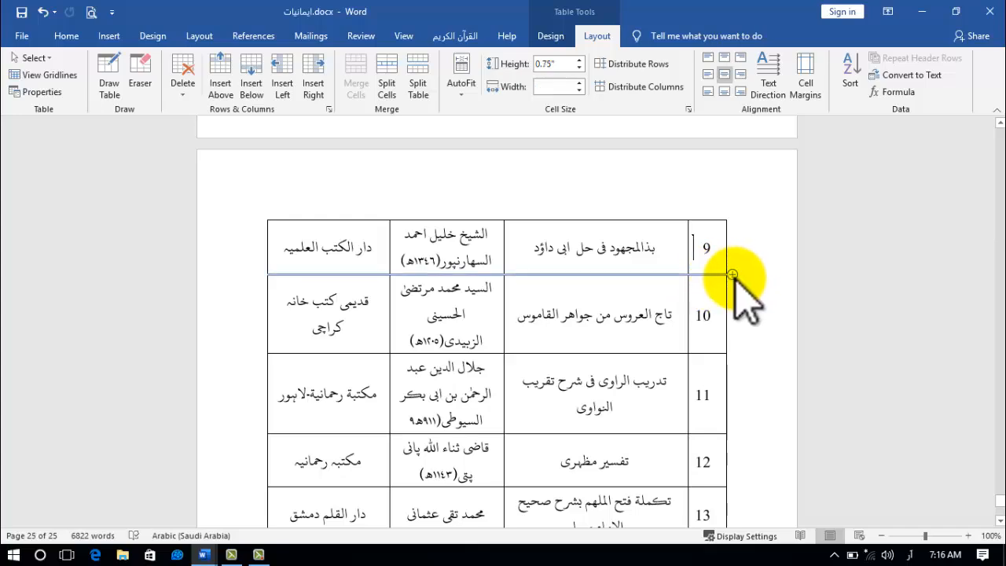
pyautogui.click(732, 275)
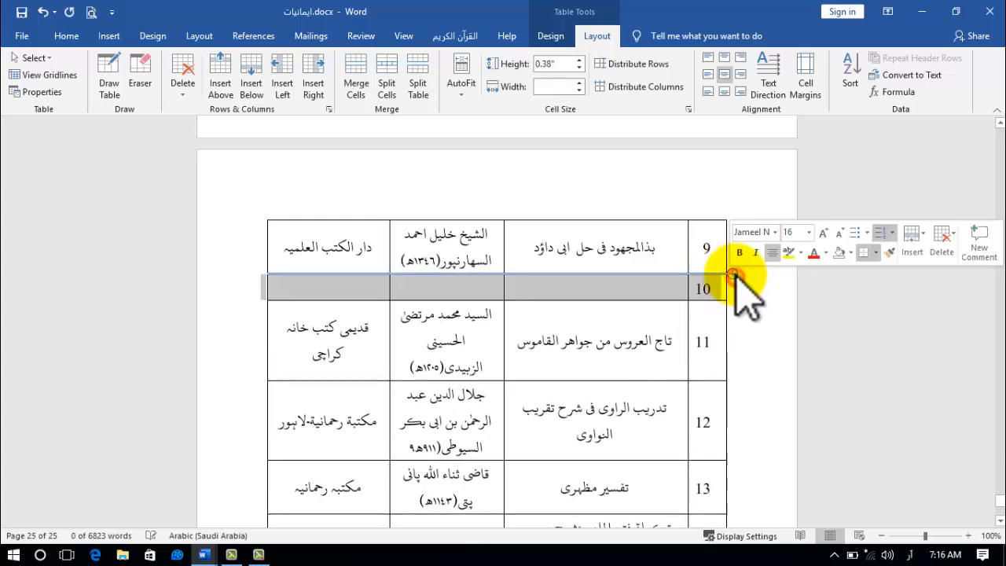
pyautogui.click(355, 67)
# - Merge the empty row directly beneath the column headings, including its serial number cell, into a single full-width cell
pyautogui.scroll(-4, 573, 287)
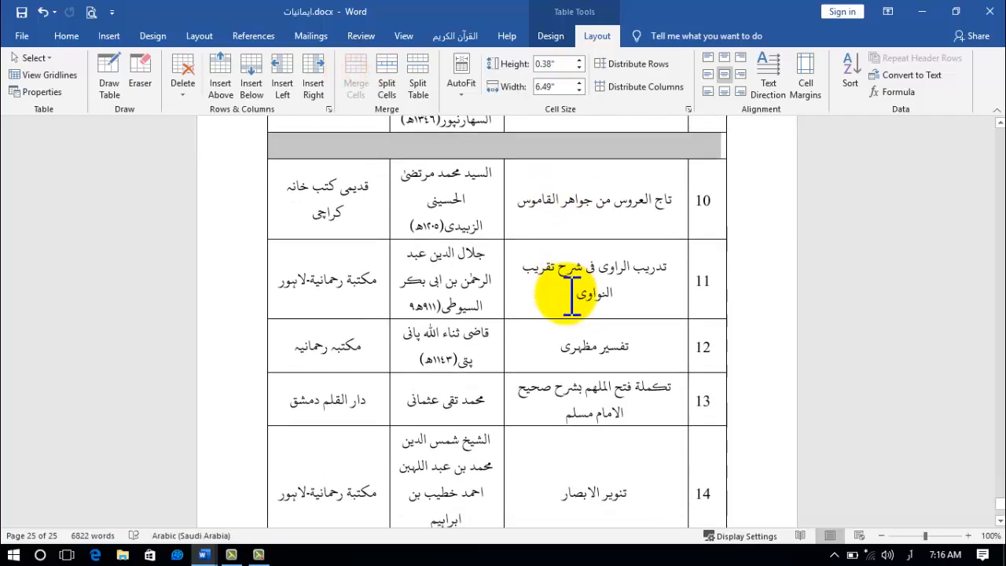
pyautogui.scroll(-2, 665, 317)
pyautogui.scroll(15, 659, 312)
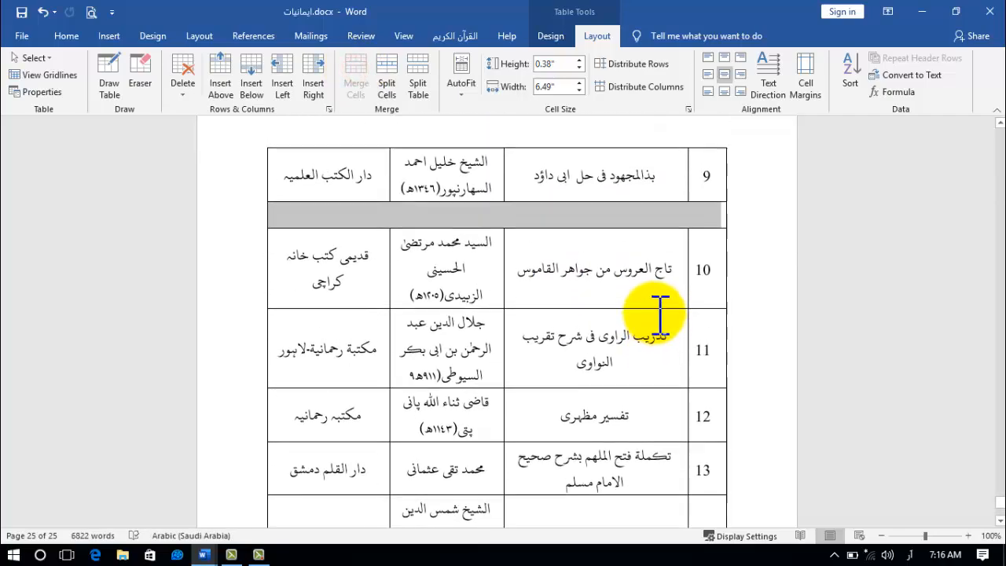
pyautogui.scroll(13, 659, 312)
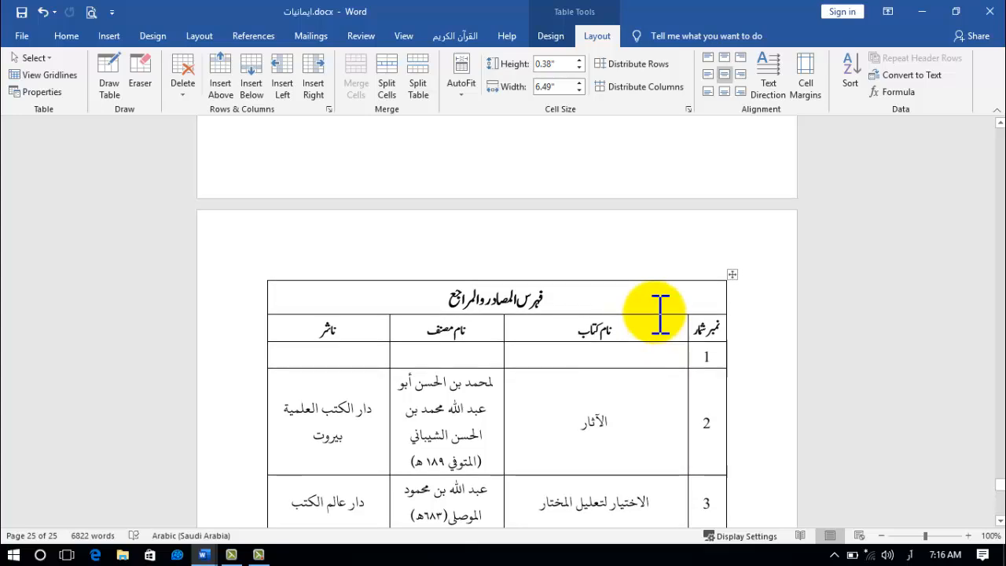
pyautogui.scroll(-3, 657, 314)
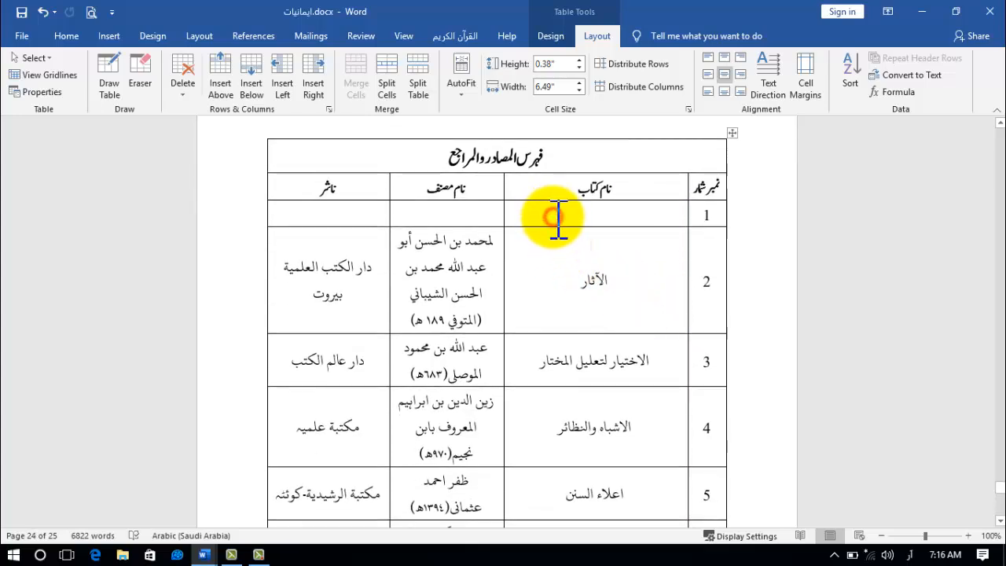
pyautogui.moveTo(557, 220); pyautogui.dragTo(344, 212)
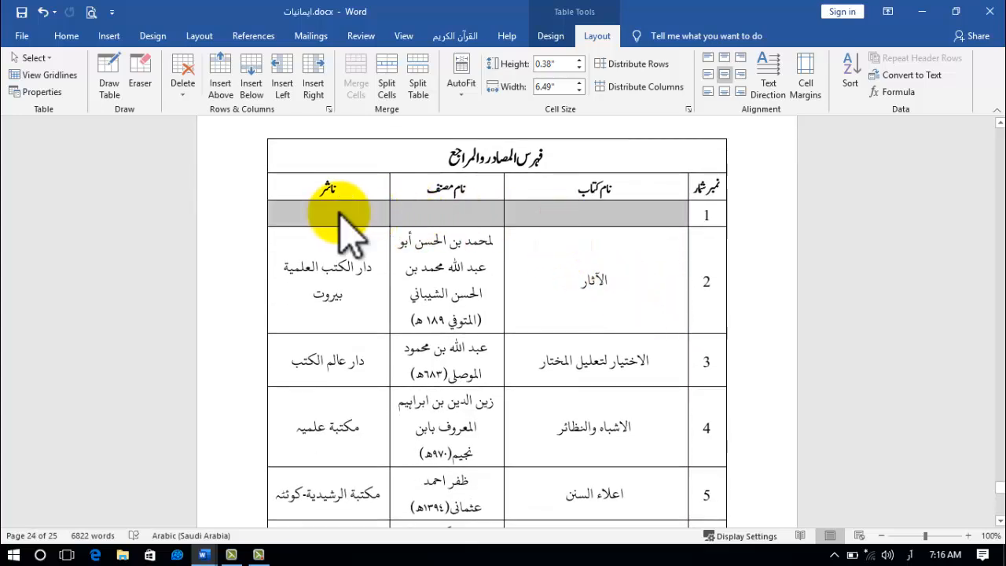
pyautogui.click(708, 213)
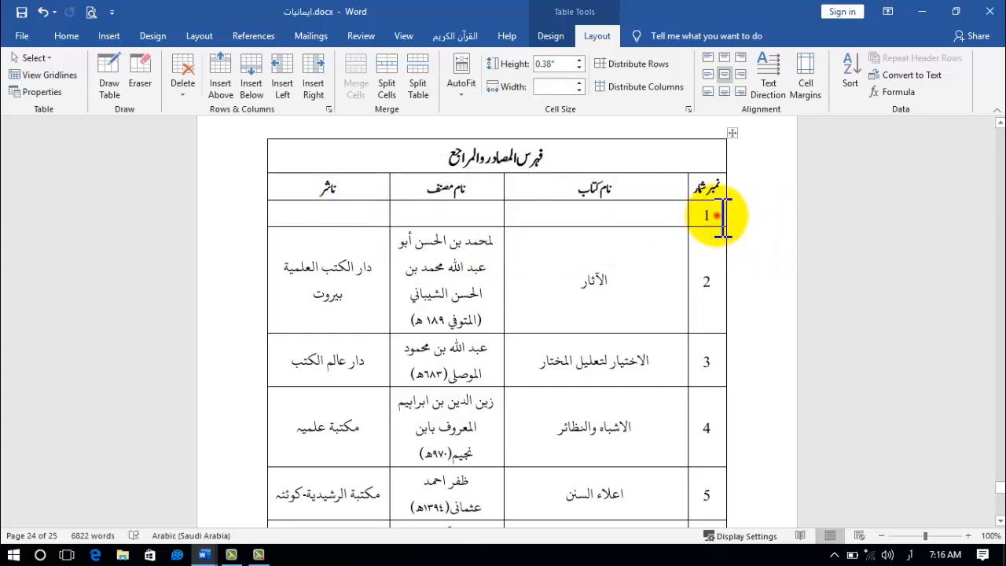
pyautogui.moveTo(722, 214); pyautogui.dragTo(346, 214)
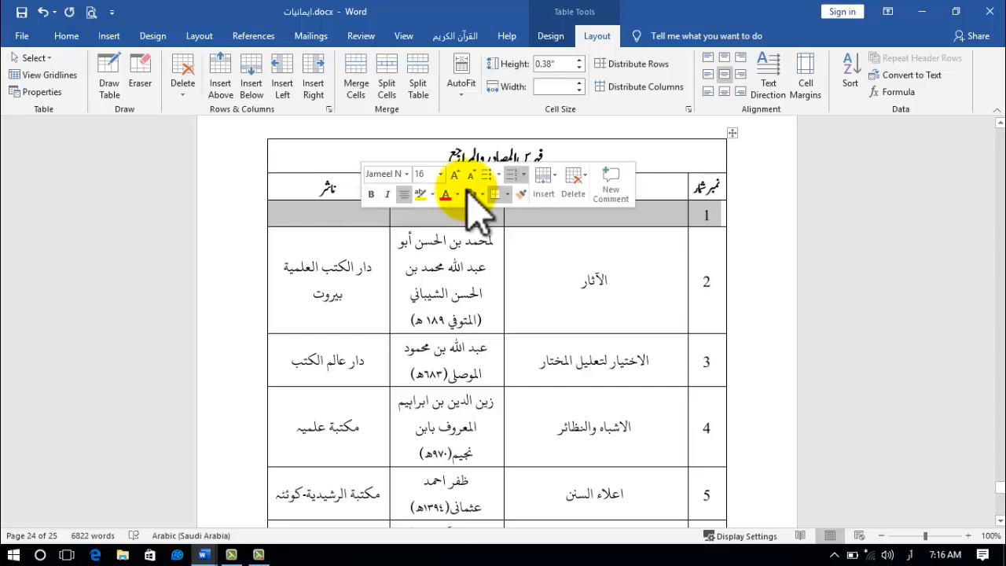
pyautogui.click(356, 82)
pyautogui.click(591, 219)
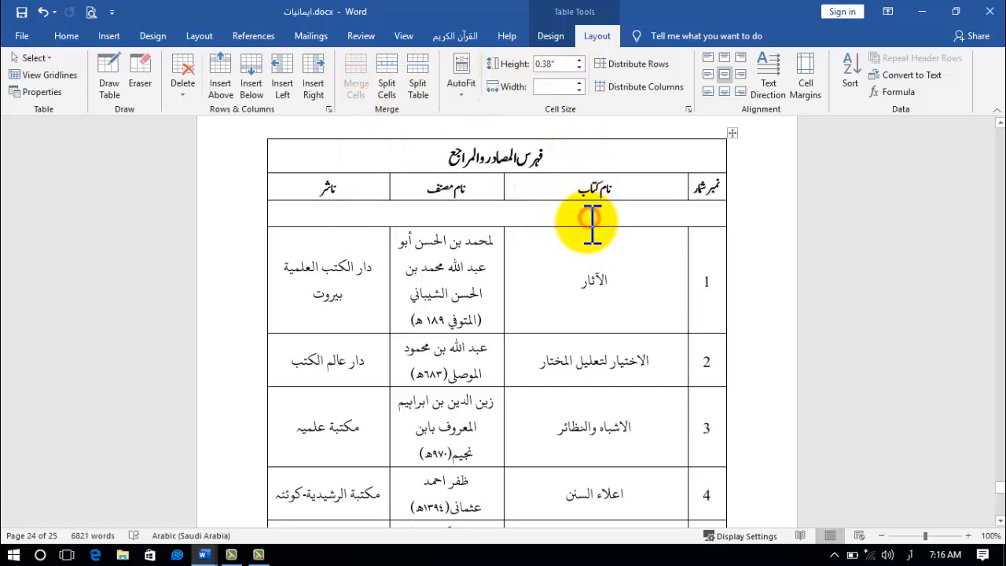
# - Examine the merged separator rows, serial numbering and فہرس المصادر والمراجع title throughout the references table
pyautogui.scroll(-3, 593, 243)
pyautogui.scroll(-15, 595, 294)
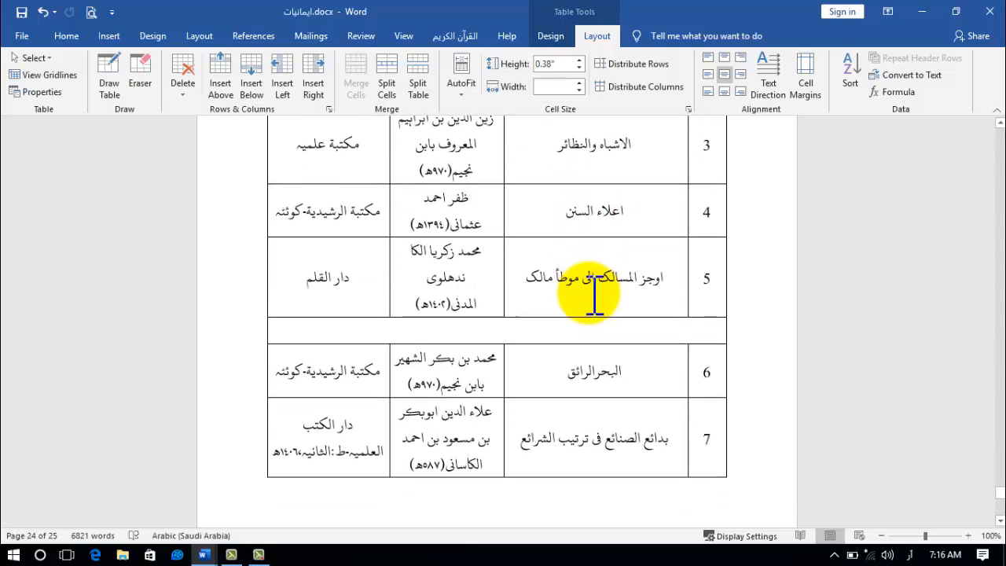
pyautogui.scroll(-9, 595, 295)
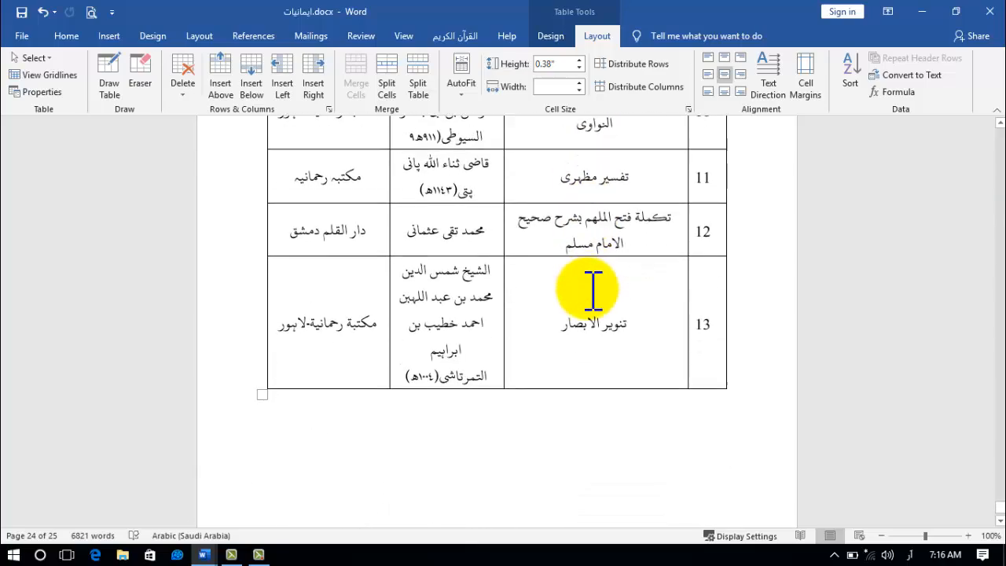
pyautogui.scroll(10, 591, 288)
pyautogui.scroll(4, 591, 291)
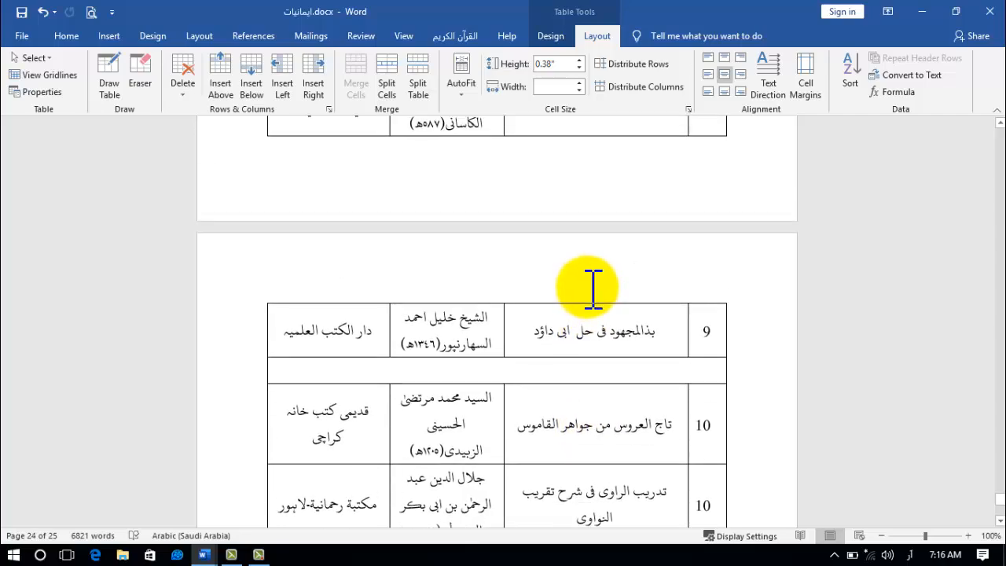
pyautogui.scroll(20, 593, 289)
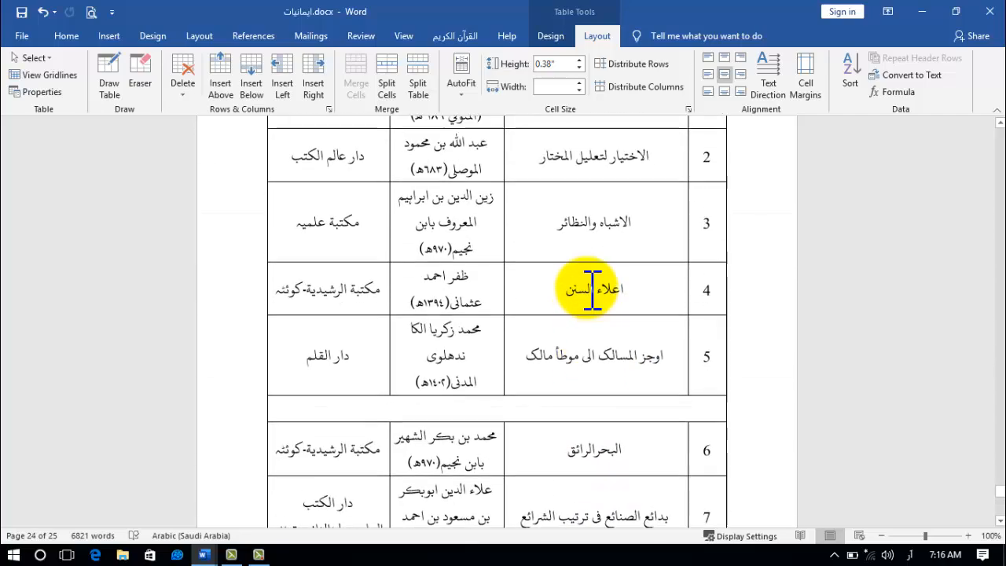
pyautogui.scroll(-6, 588, 290)
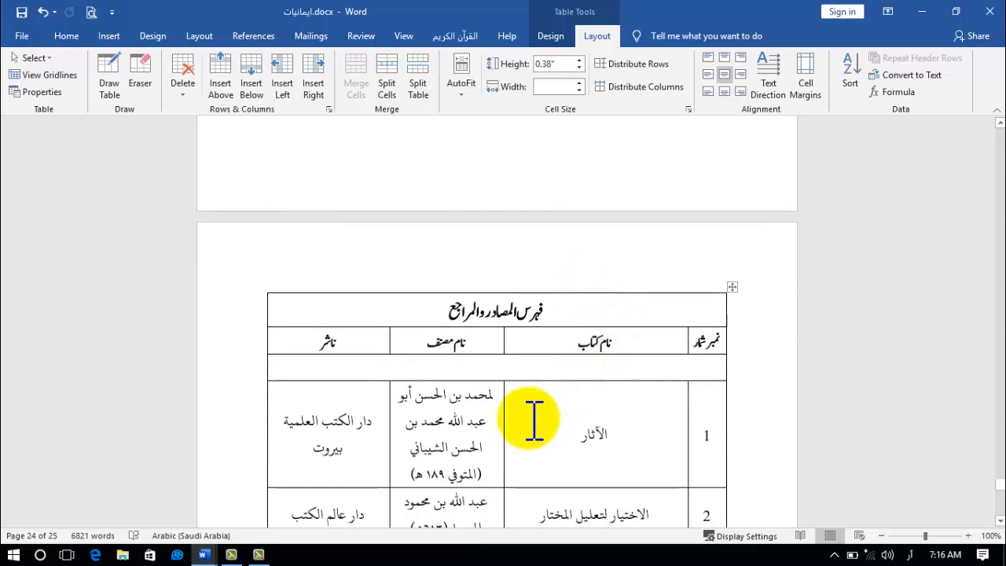
pyautogui.click(490, 370)
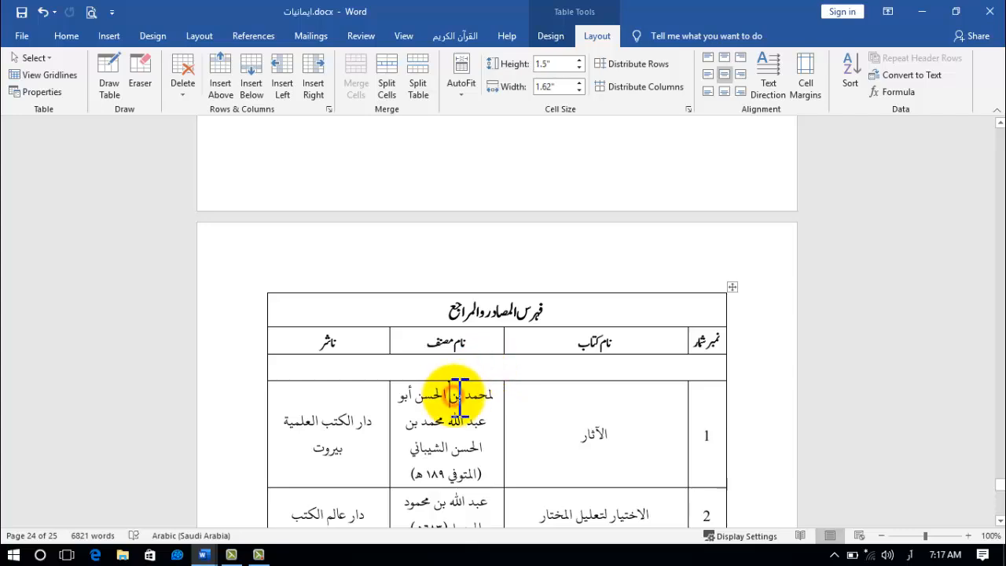
pyautogui.scroll(-2, 456, 428)
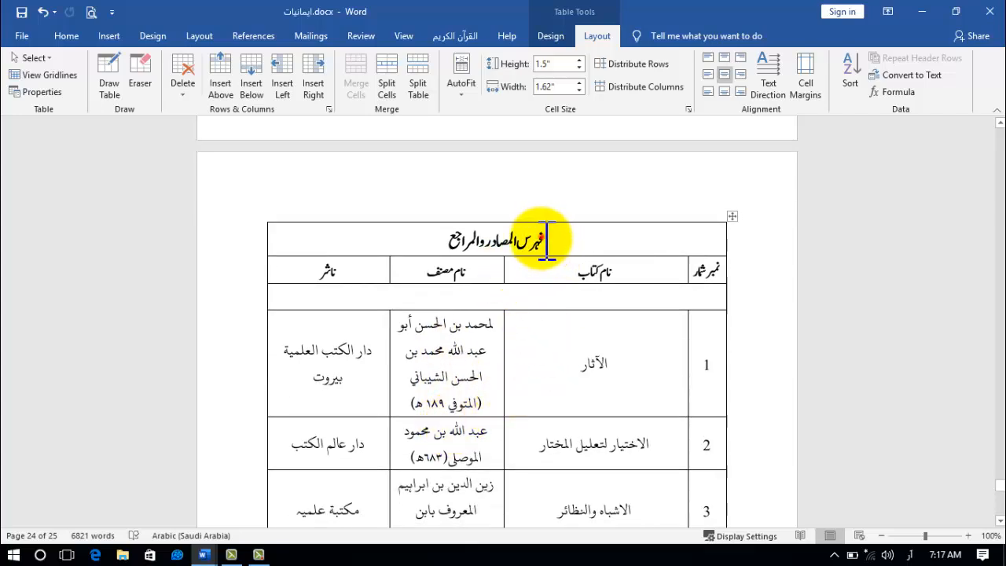
pyautogui.moveTo(547, 240); pyautogui.dragTo(472, 244)
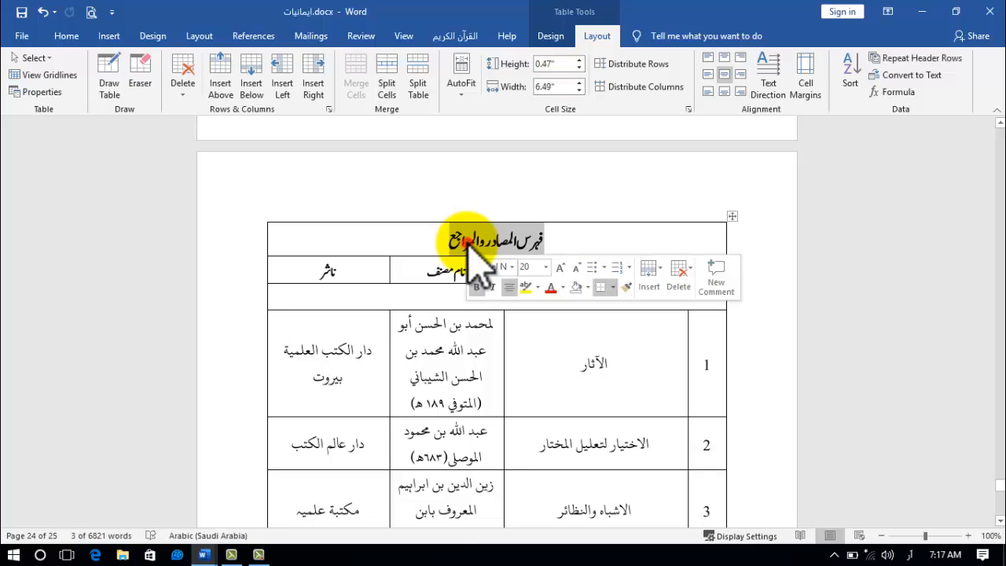
pyautogui.click(473, 244)
pyautogui.scroll(-15, 476, 248)
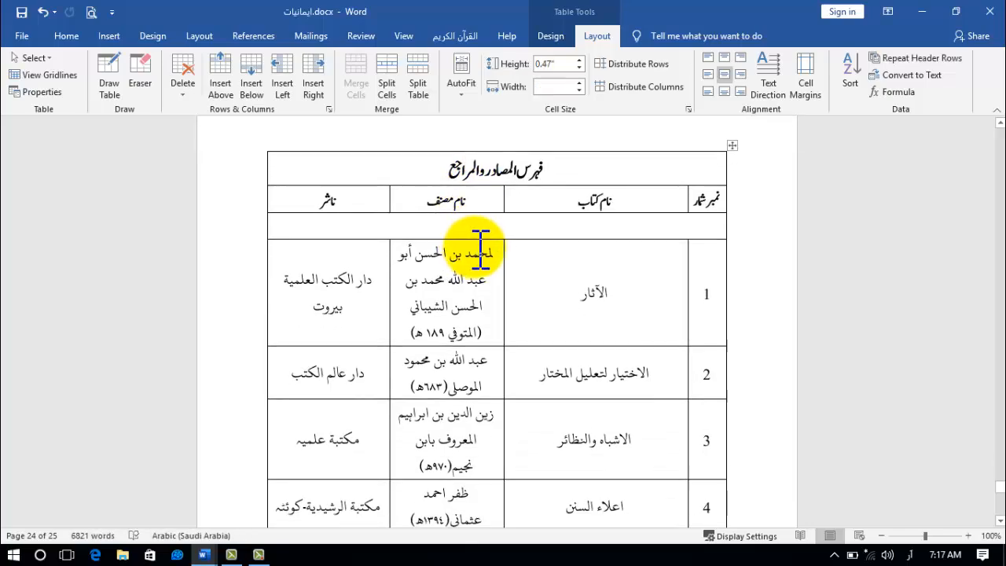
pyautogui.scroll(-5, 476, 248)
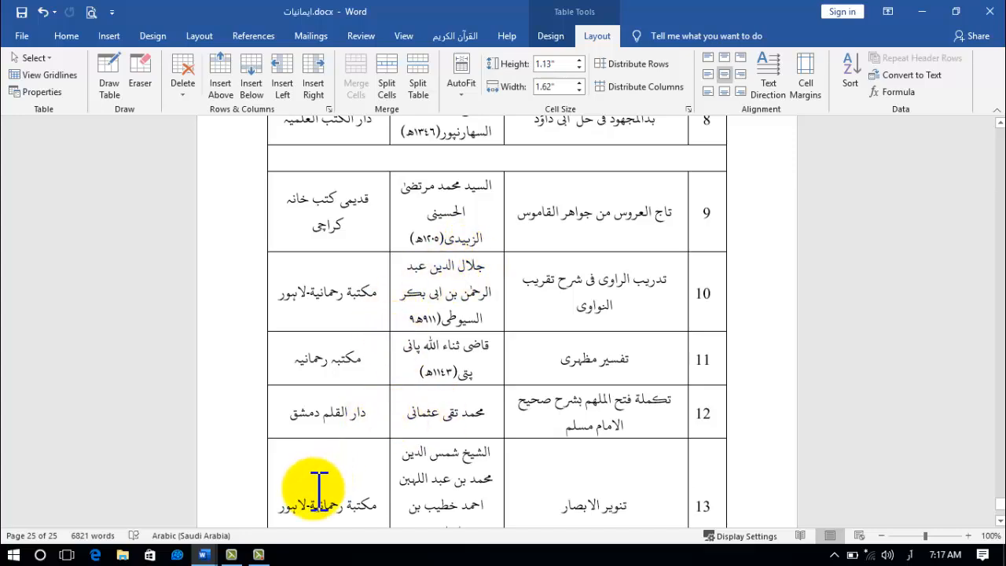
pyautogui.moveTo(257, 555)
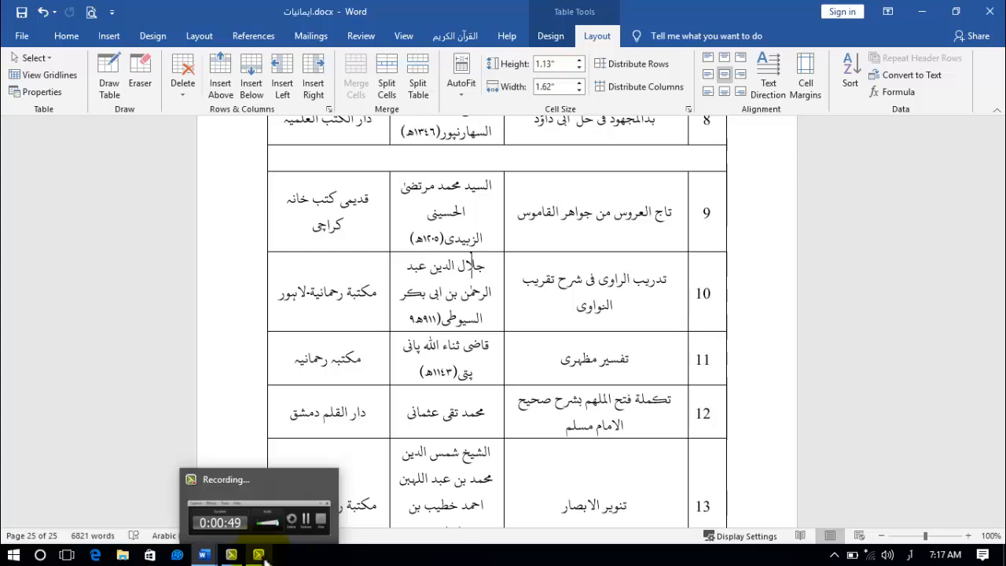